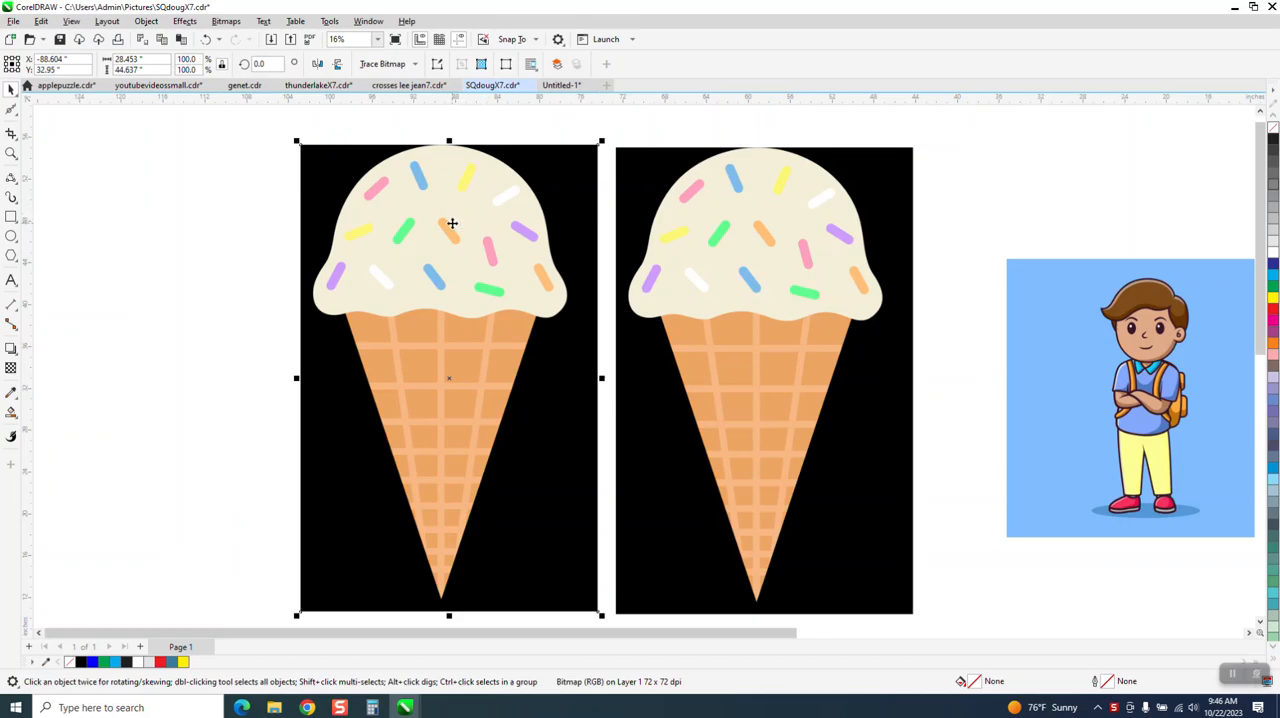
Step: Replace the cream colour in the second ice cream bitmap with the light blue sampled from the boy picture's background, using Replace Colors
{"action": "left_click", "coordinate": [263, 197]}
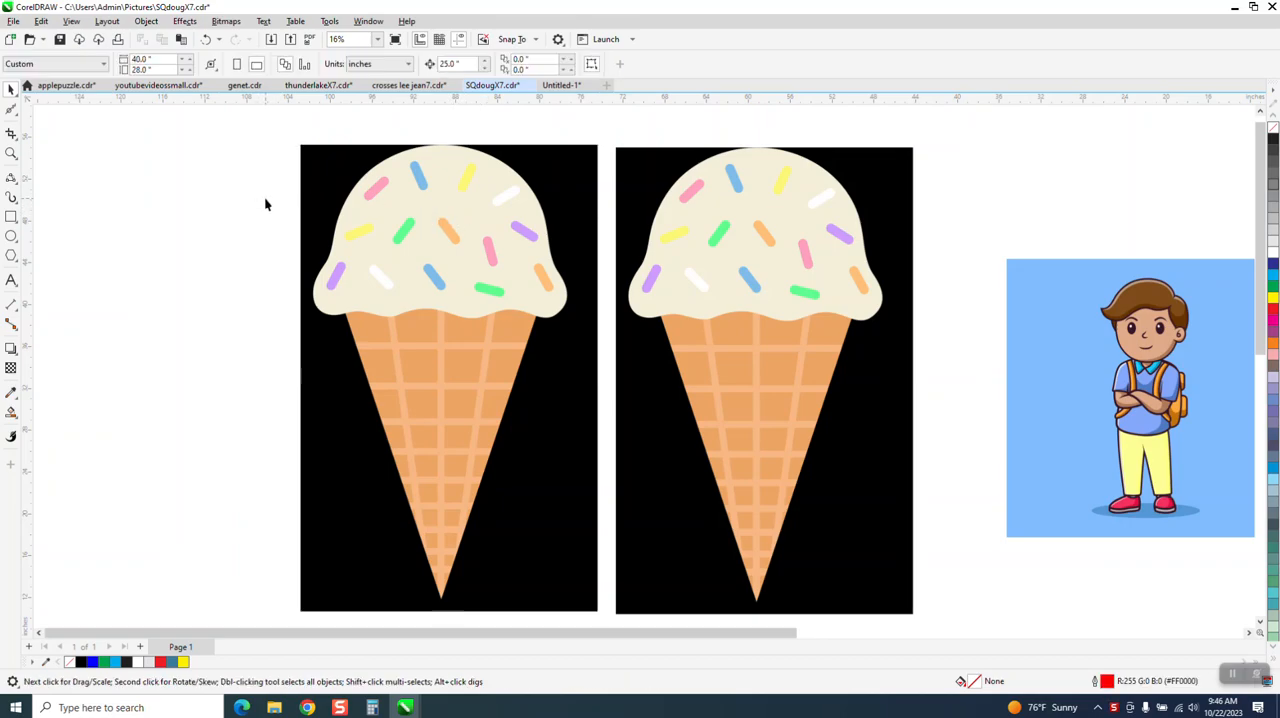
{"action": "left_click", "coordinate": [788, 217]}
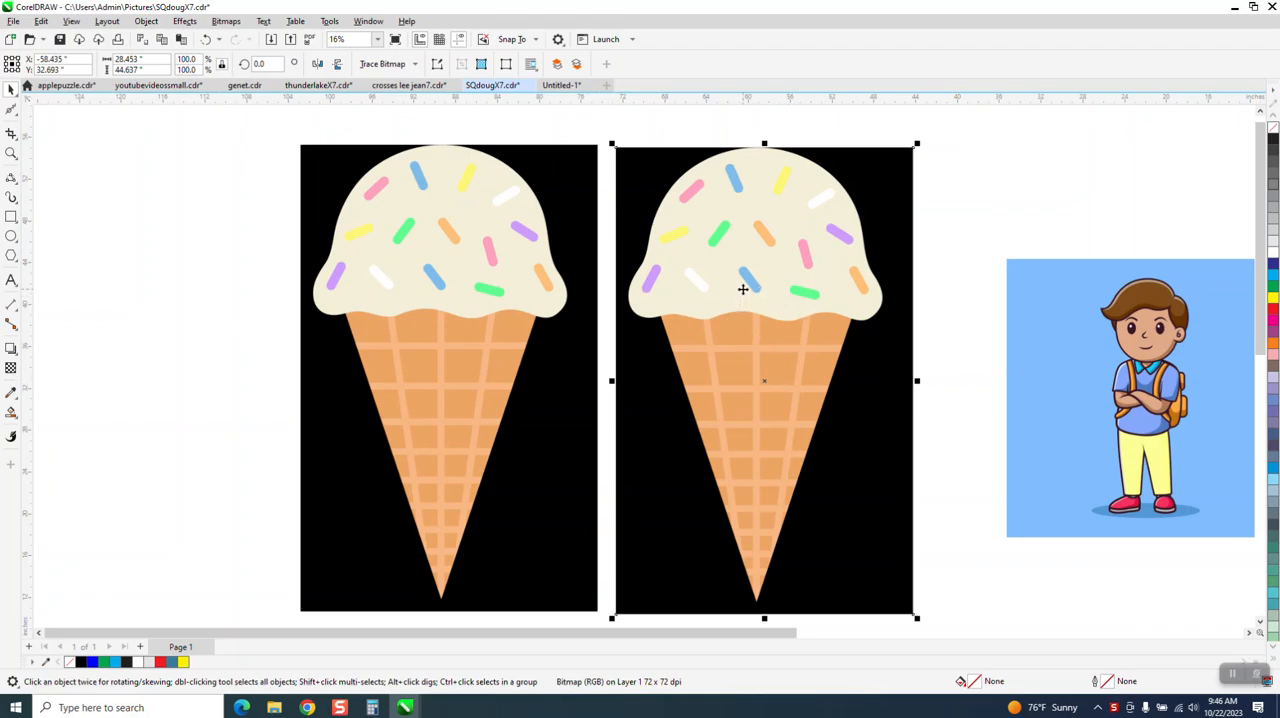
{"action": "left_click", "coordinate": [188, 24]}
{"action": "mouse_move", "coordinate": [207, 74]}
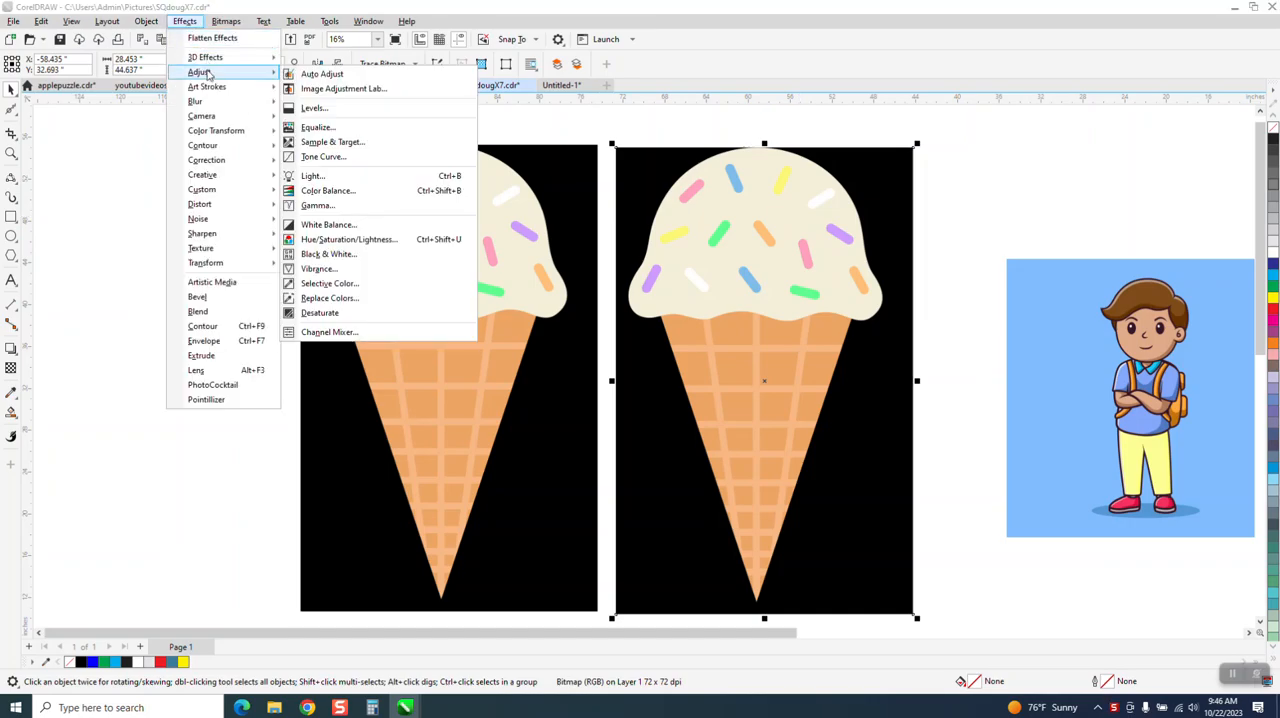
{"action": "left_click", "coordinate": [330, 298]}
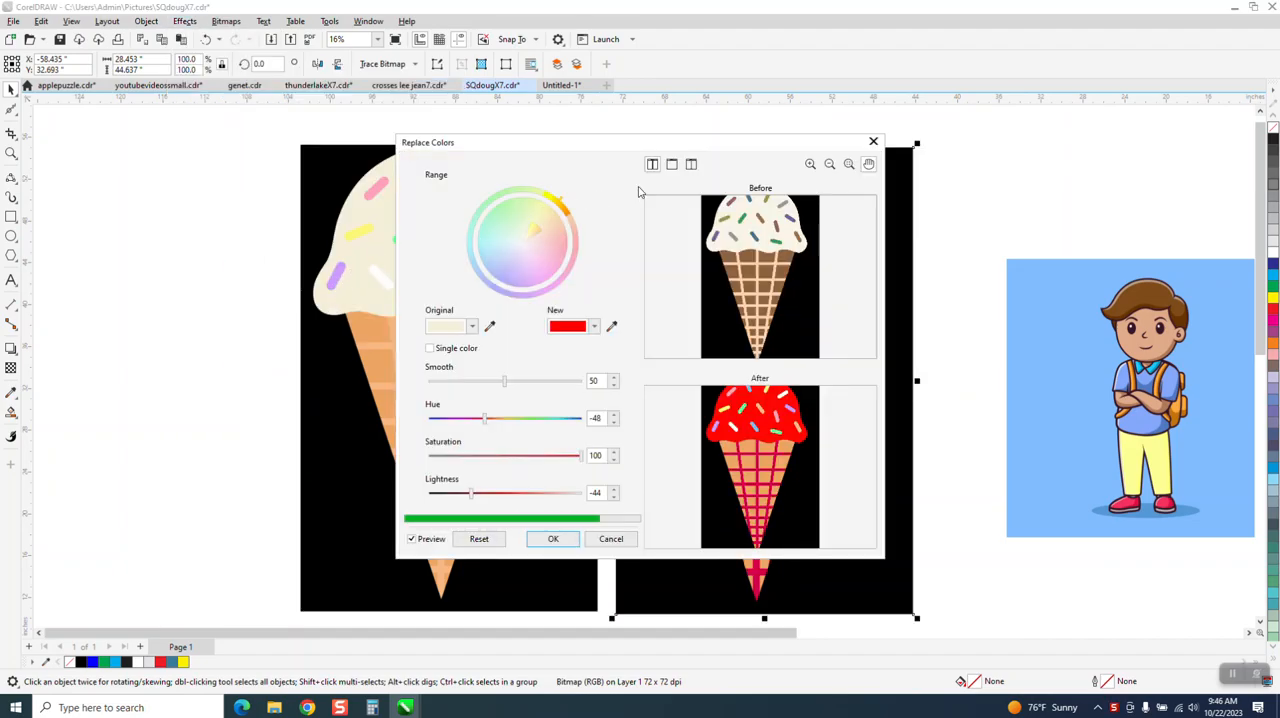
{"action": "left_click", "coordinate": [489, 330]}
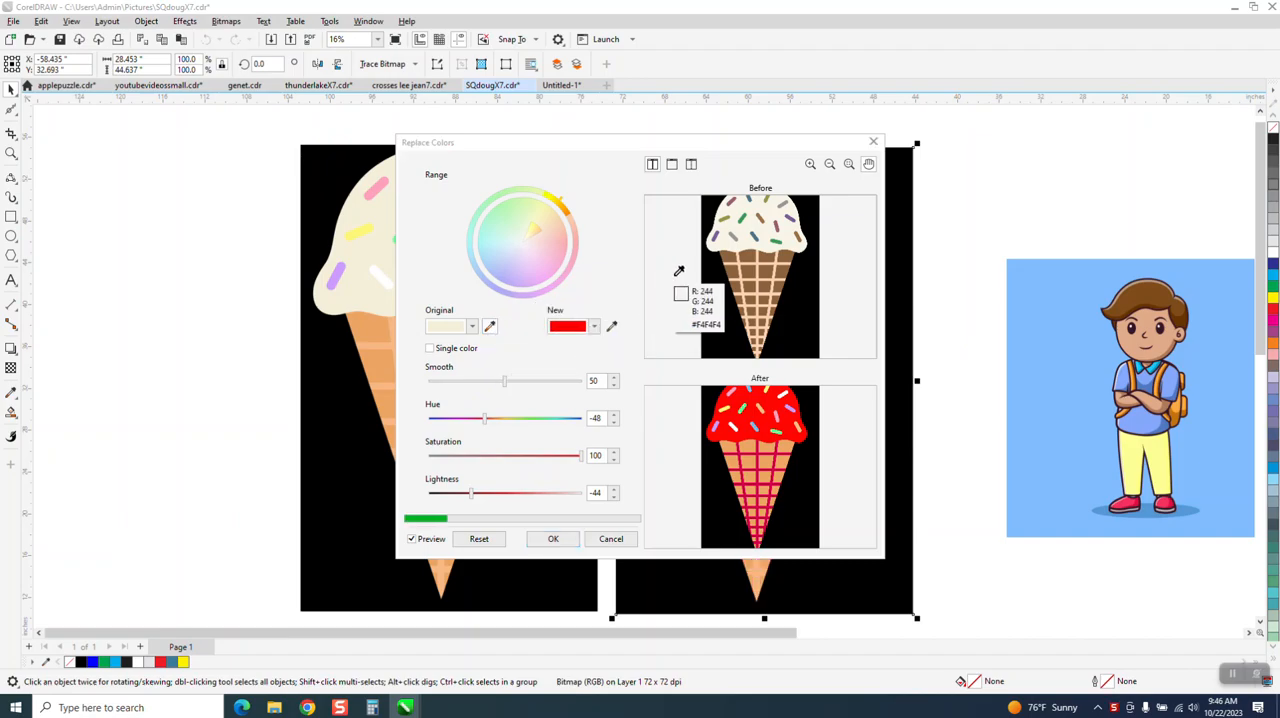
{"action": "left_click", "coordinate": [757, 222]}
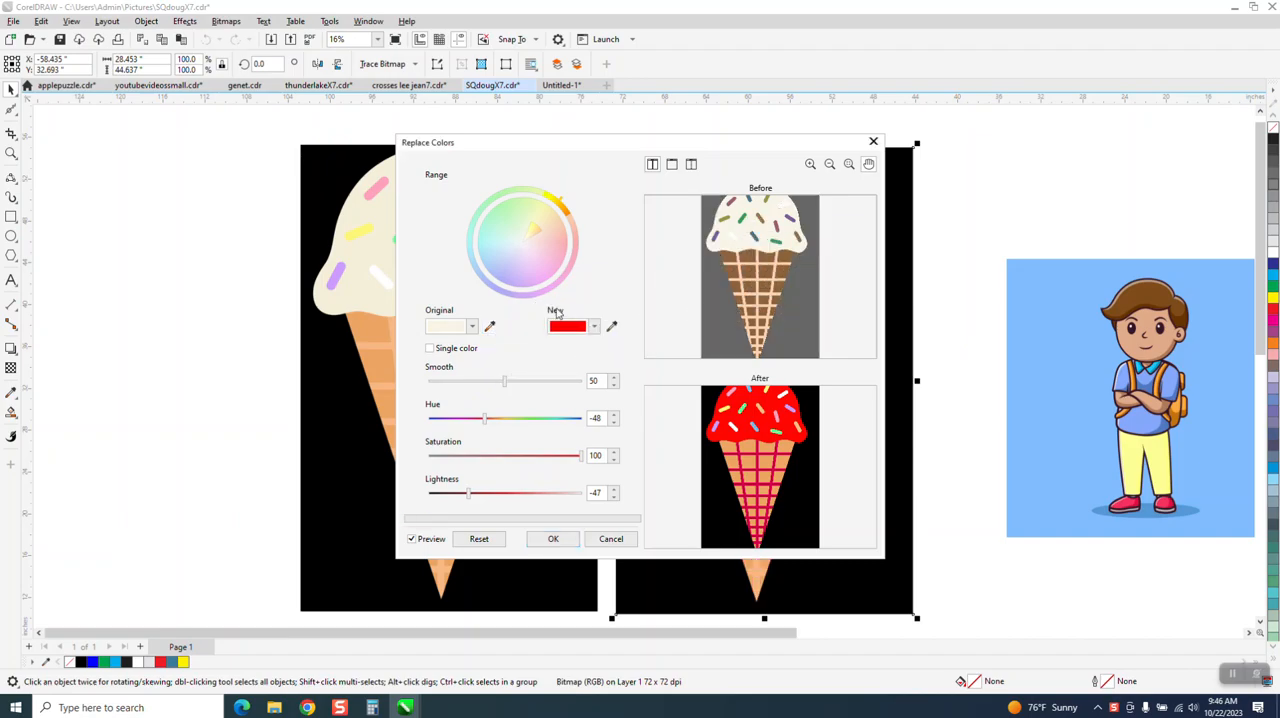
{"action": "left_click", "coordinate": [612, 327]}
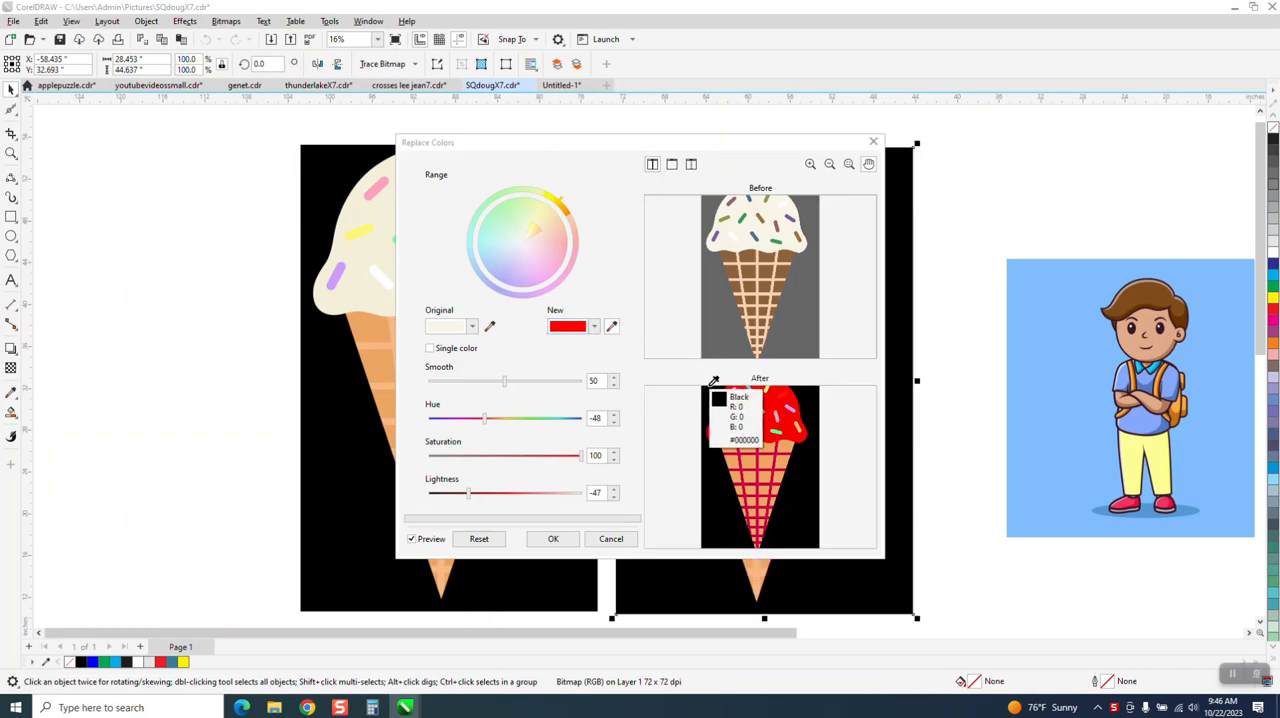
{"action": "left_click", "coordinate": [1072, 375]}
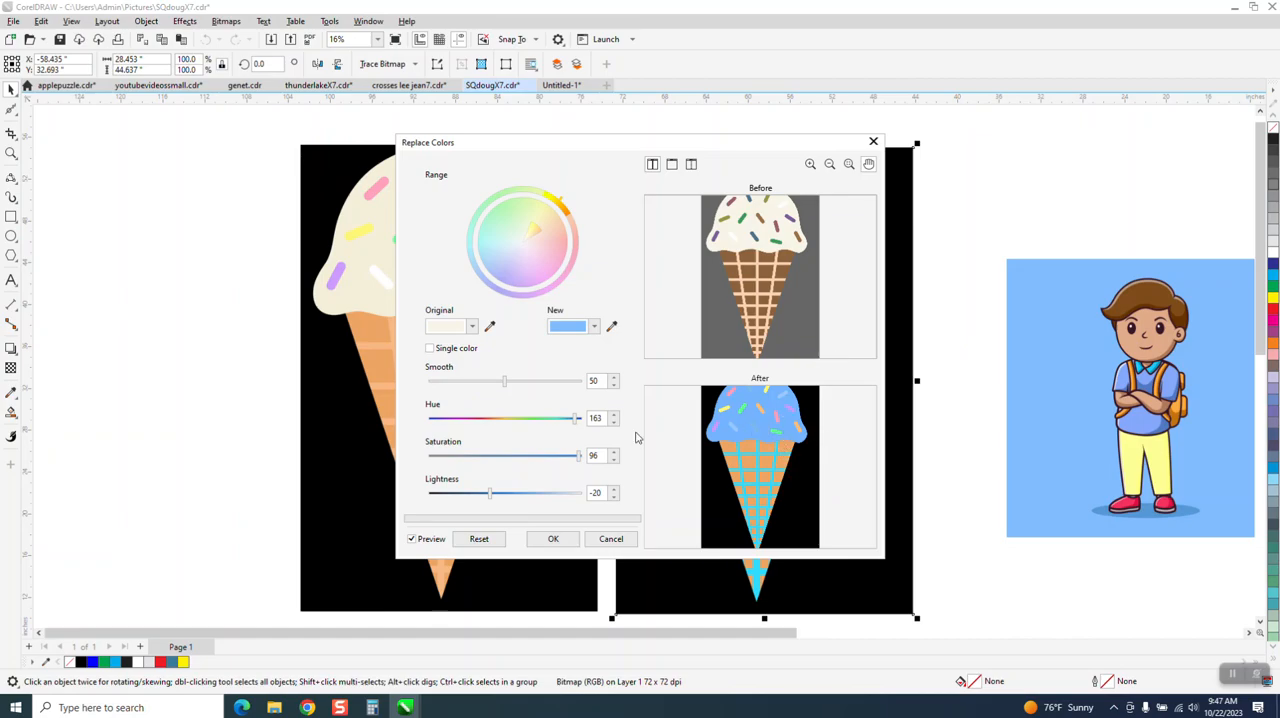
{"action": "left_click", "coordinate": [560, 539]}
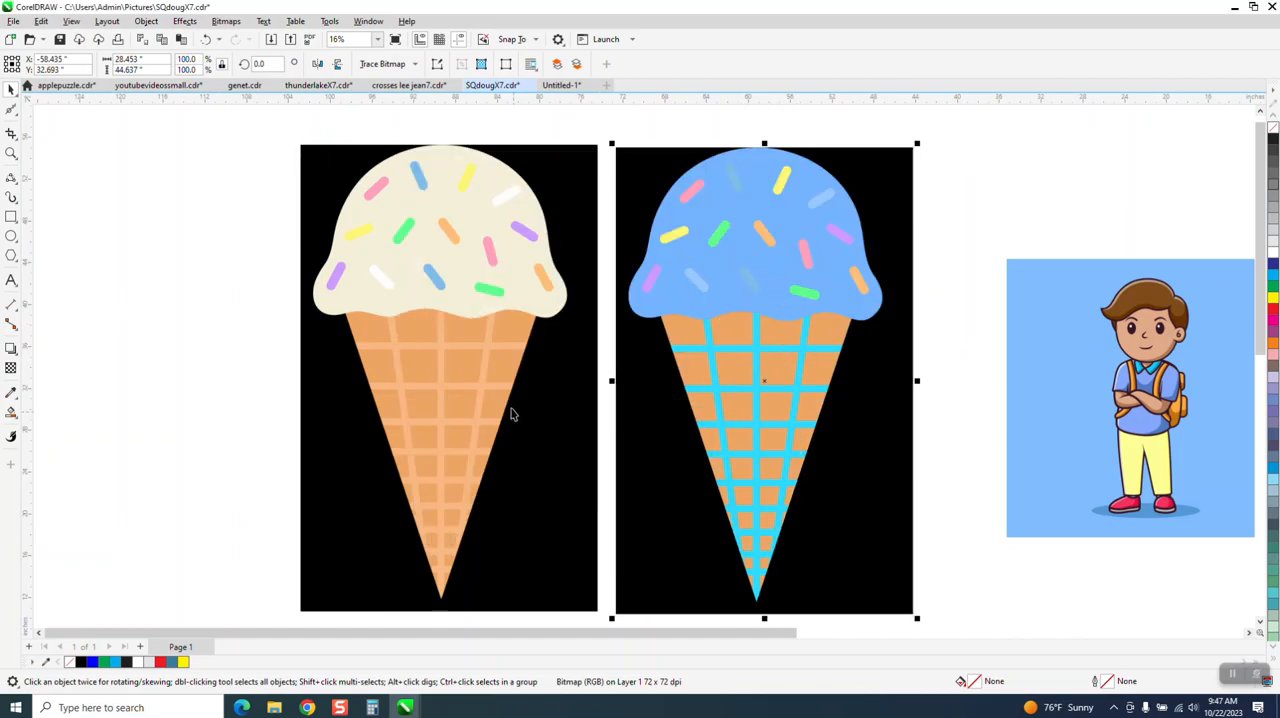
Step: Examine the edges of the yellow sprinkle on the blue ice cream up close
{"action": "scroll", "coordinate": [408, 322], "scroll_direction": "down", "scroll_amount": 1}
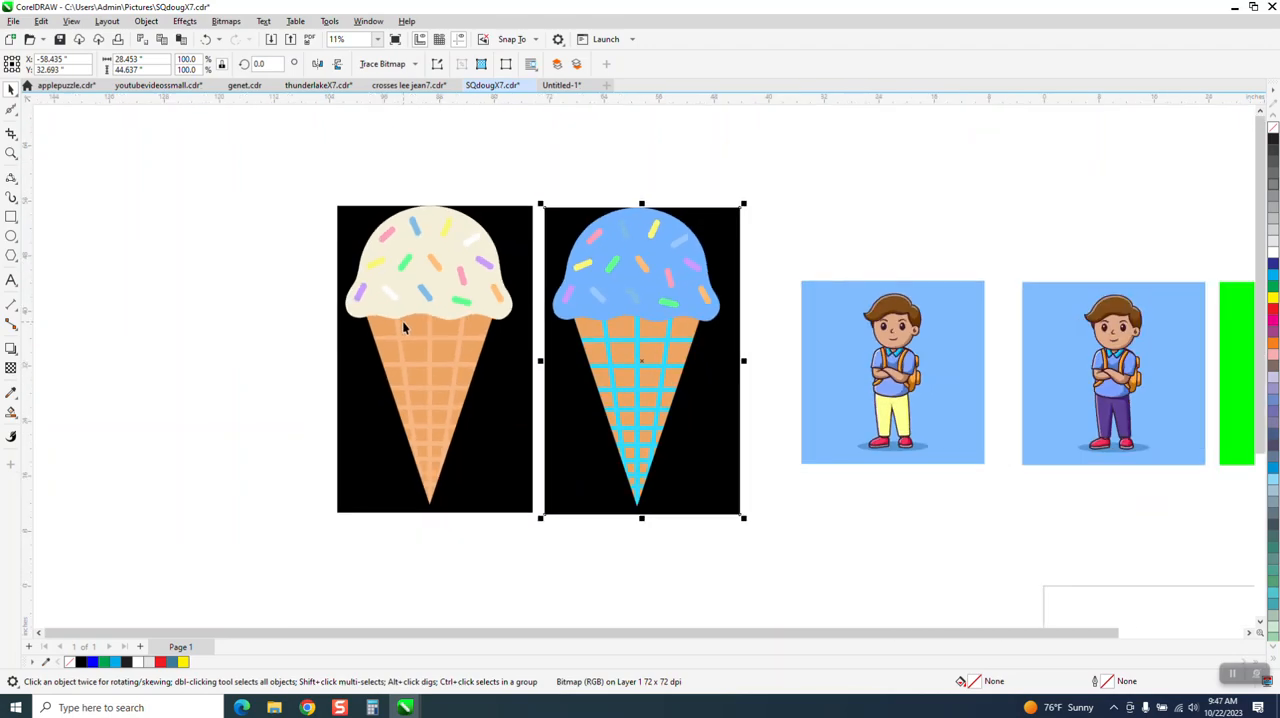
{"action": "left_click", "coordinate": [11, 153]}
{"action": "left_click", "coordinate": [622, 281]}
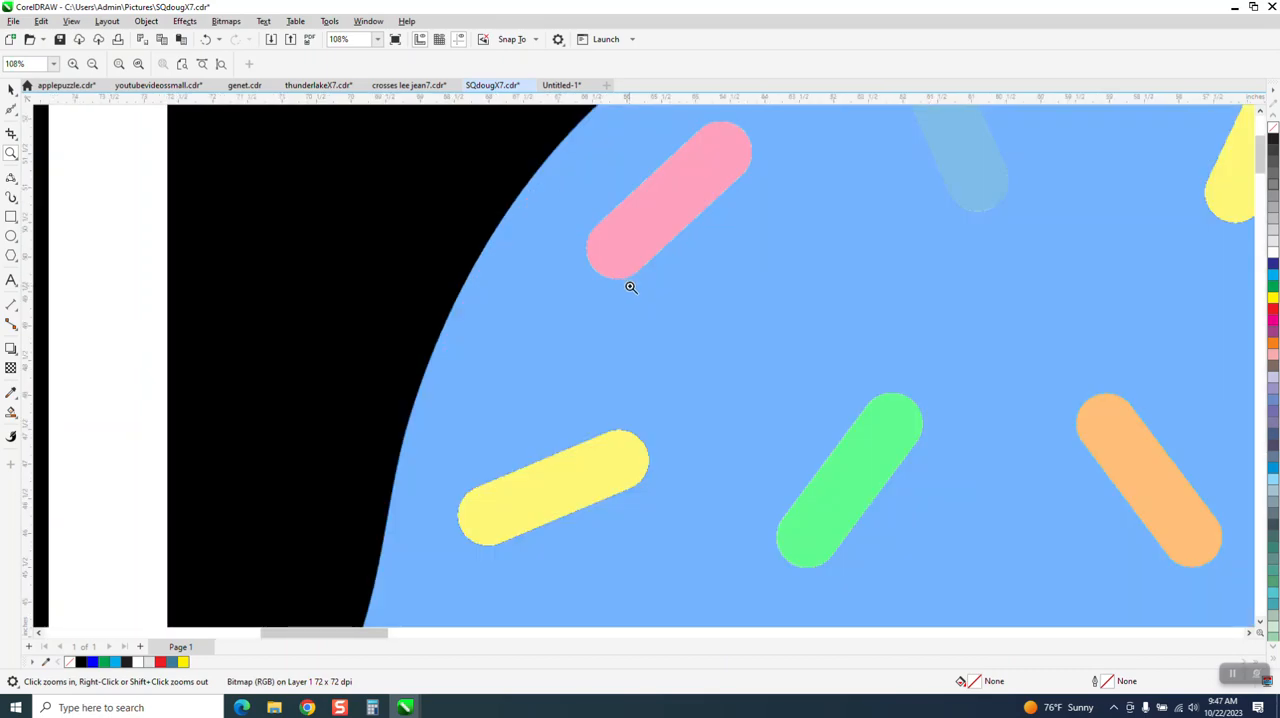
{"action": "left_click_drag", "start_coordinate": [616, 420], "coordinate": [664, 478]}
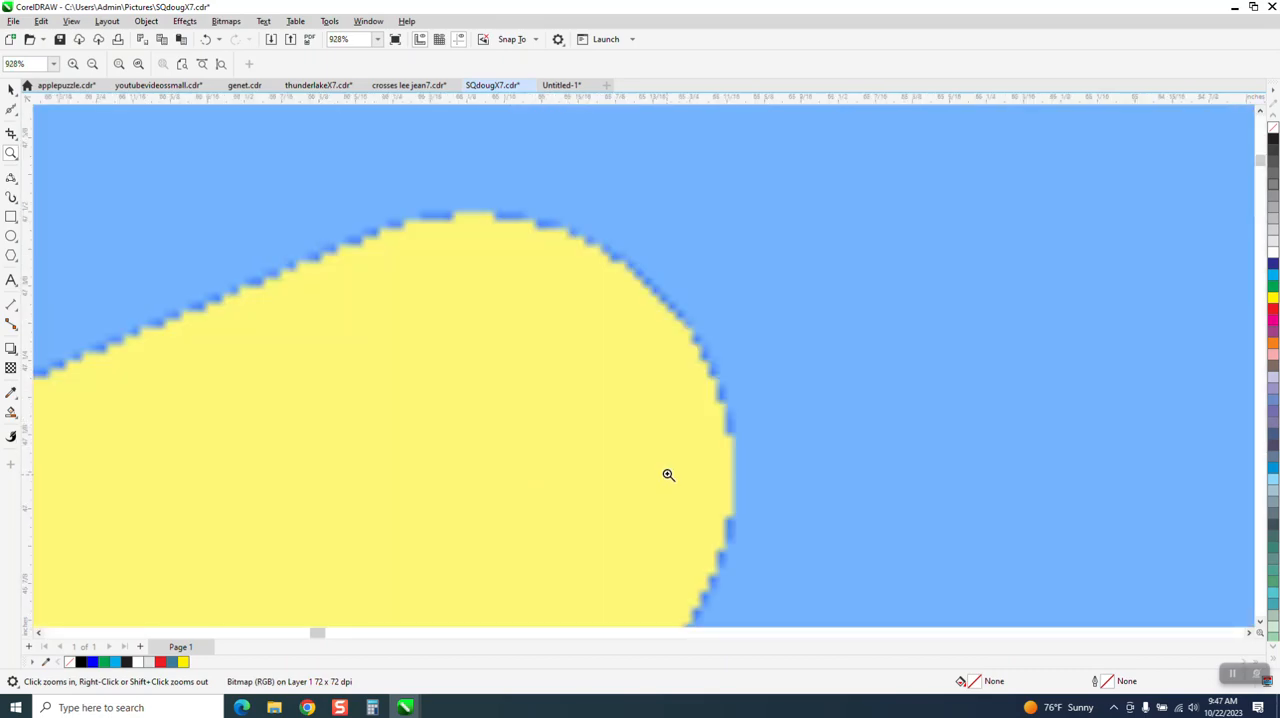
{"action": "scroll", "coordinate": [636, 398], "scroll_direction": "down", "scroll_amount": 5}
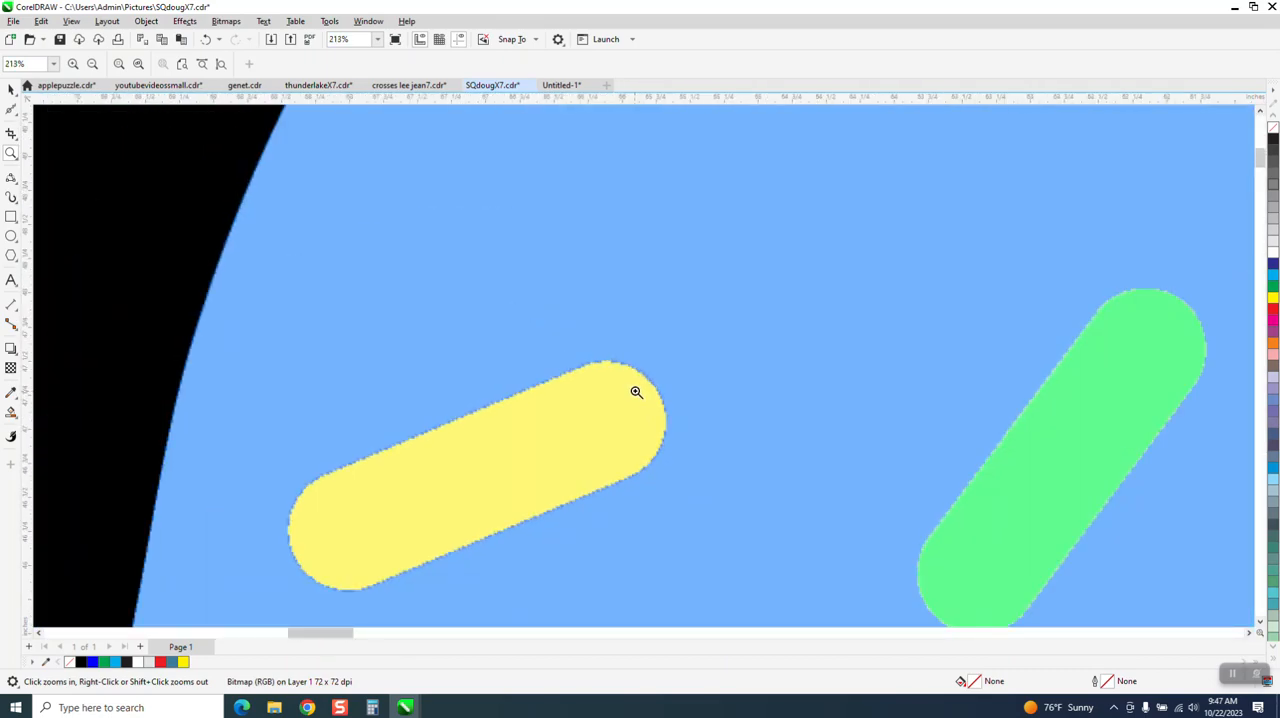
{"action": "scroll", "coordinate": [634, 391], "scroll_direction": "down", "scroll_amount": 6}
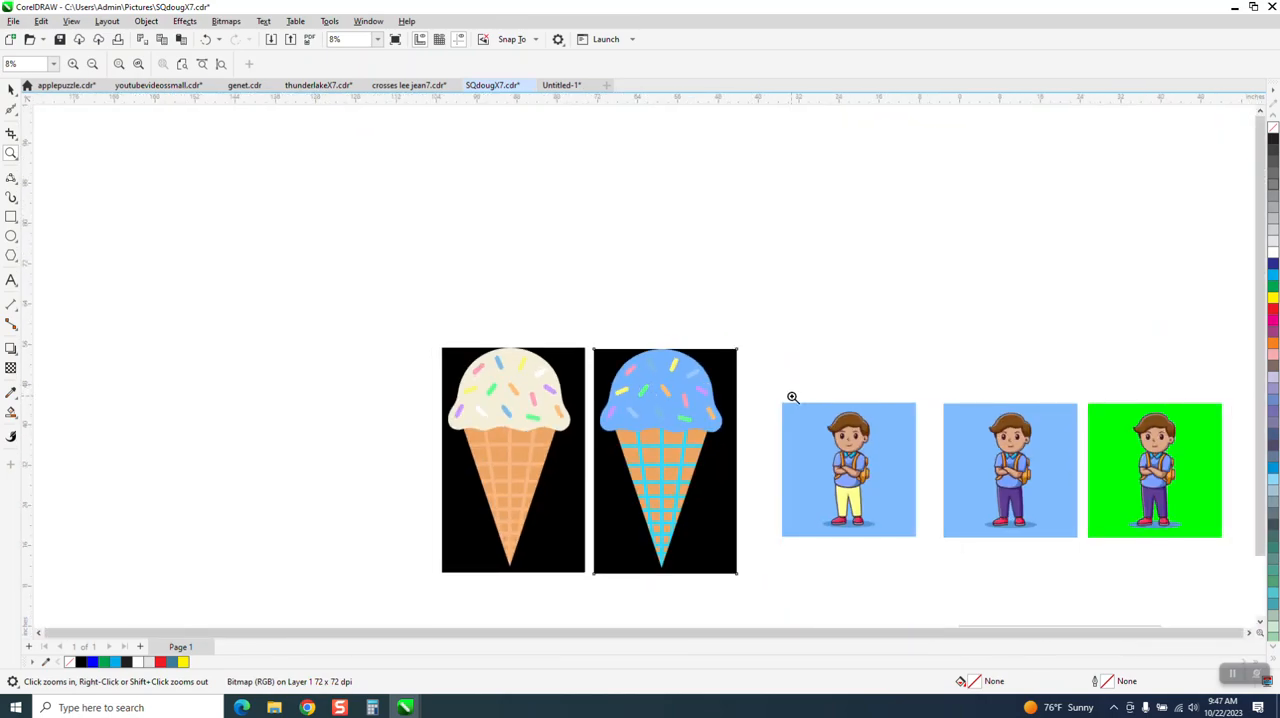
Step: Try replacing the light blue background of the middle boy bitmap with bright green sampled from the neighbouring picture, and cancel the replacement
{"action": "left_click_drag", "start_coordinate": [911, 378], "coordinate": [1224, 574]}
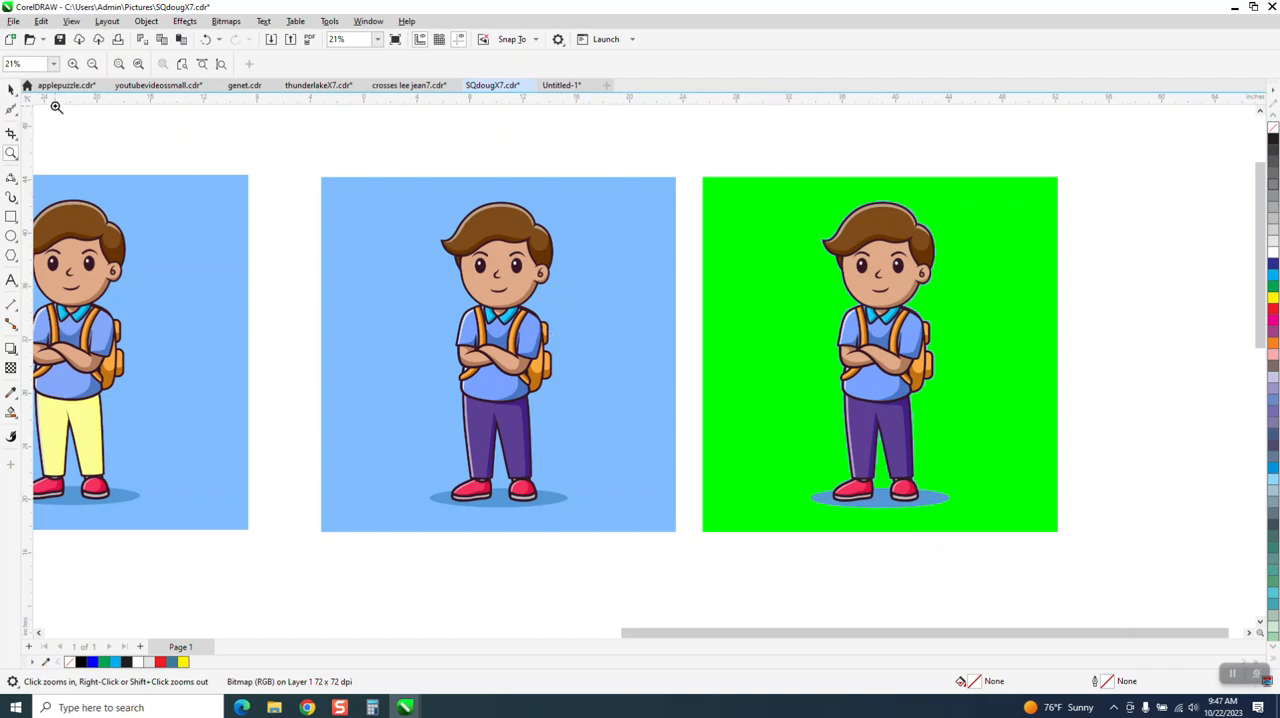
{"action": "left_click", "coordinate": [12, 89]}
{"action": "left_click", "coordinate": [338, 196]}
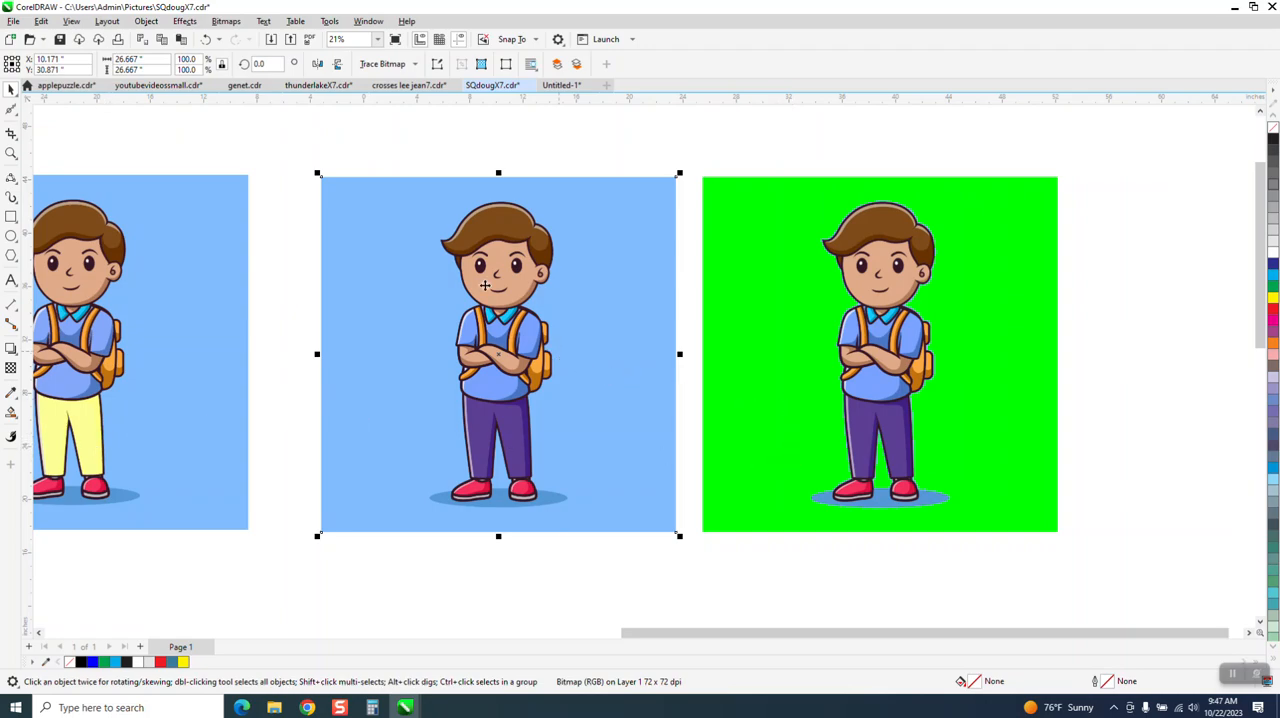
{"action": "left_click", "coordinate": [183, 24]}
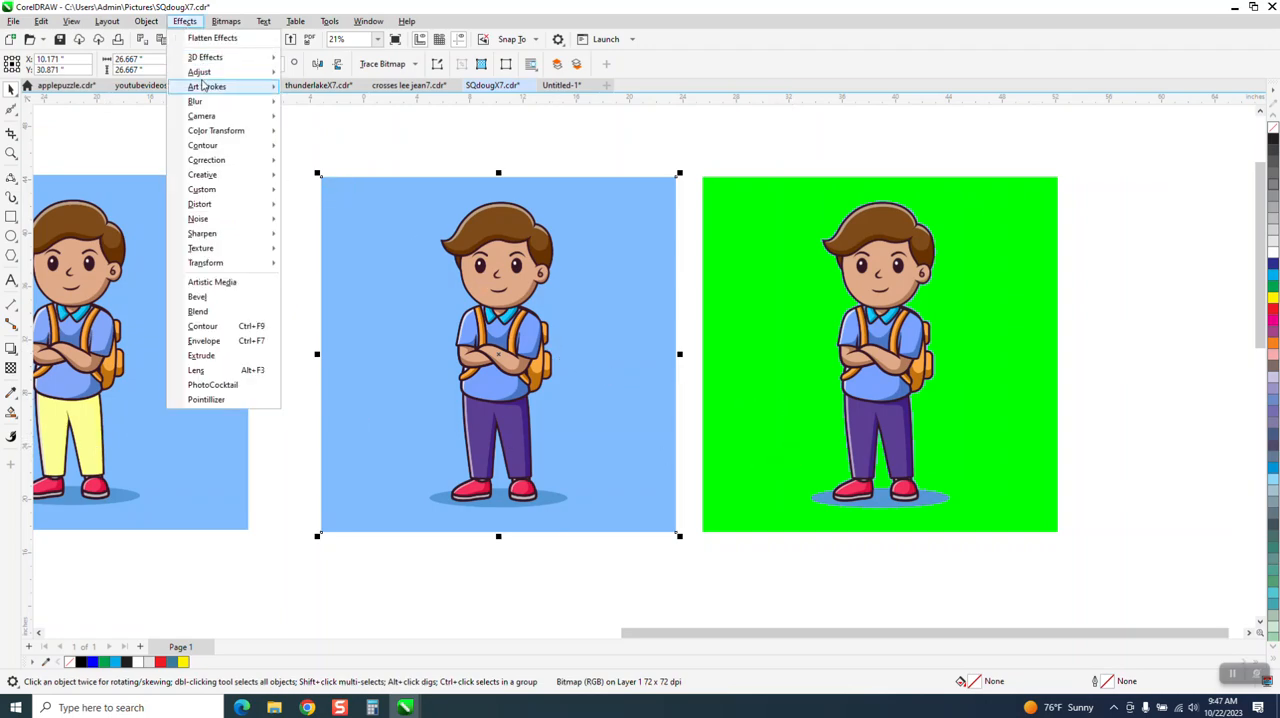
{"action": "mouse_move", "coordinate": [205, 78]}
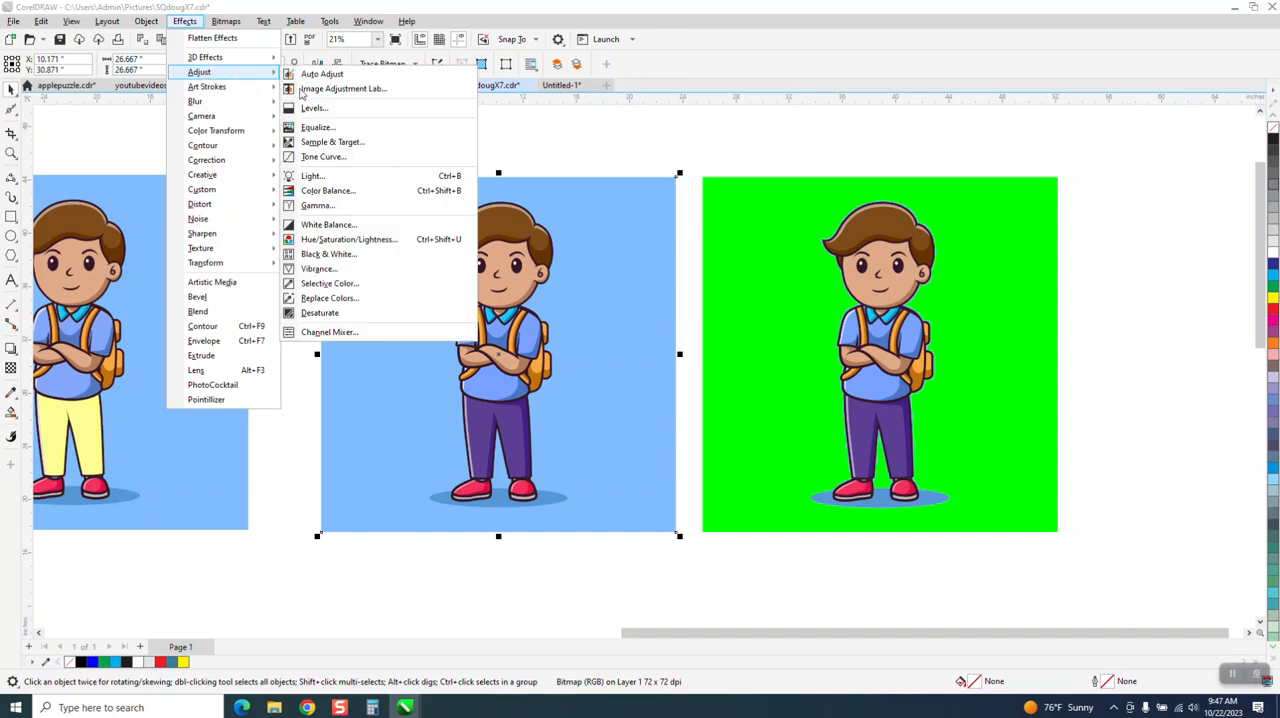
{"action": "left_click", "coordinate": [329, 297]}
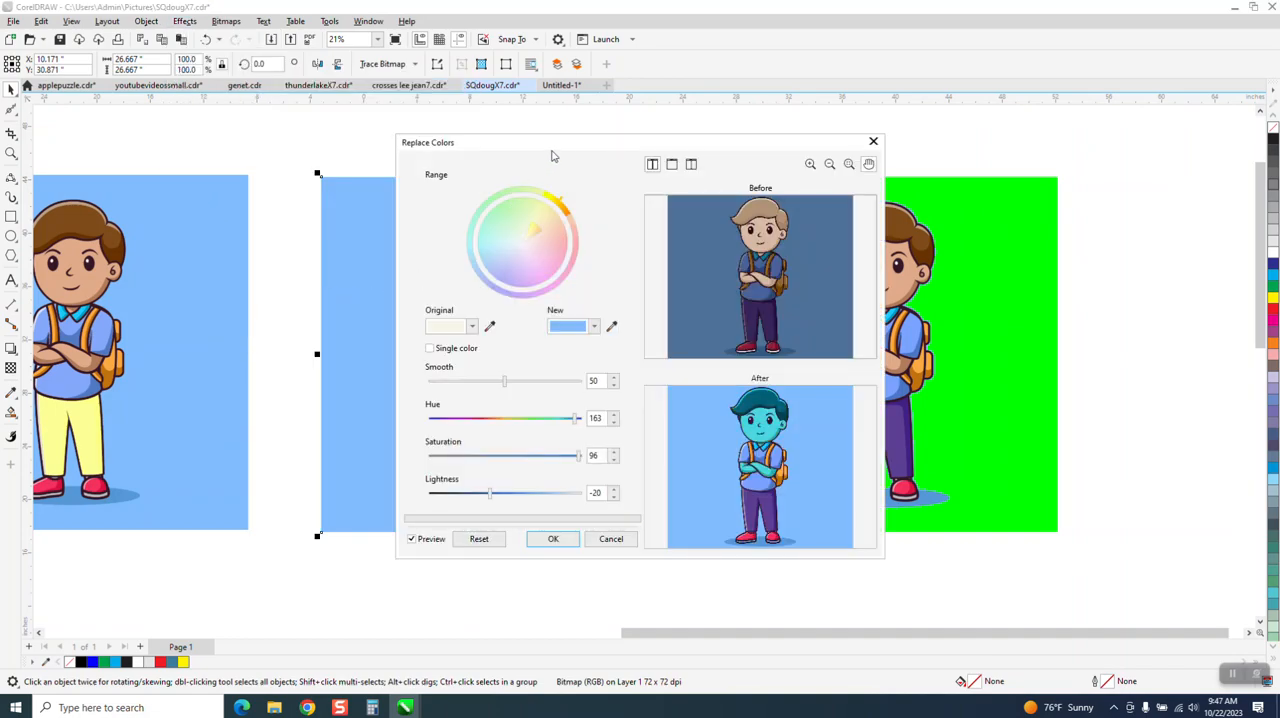
{"action": "left_click_drag", "start_coordinate": [552, 156], "coordinate": [921, 168]}
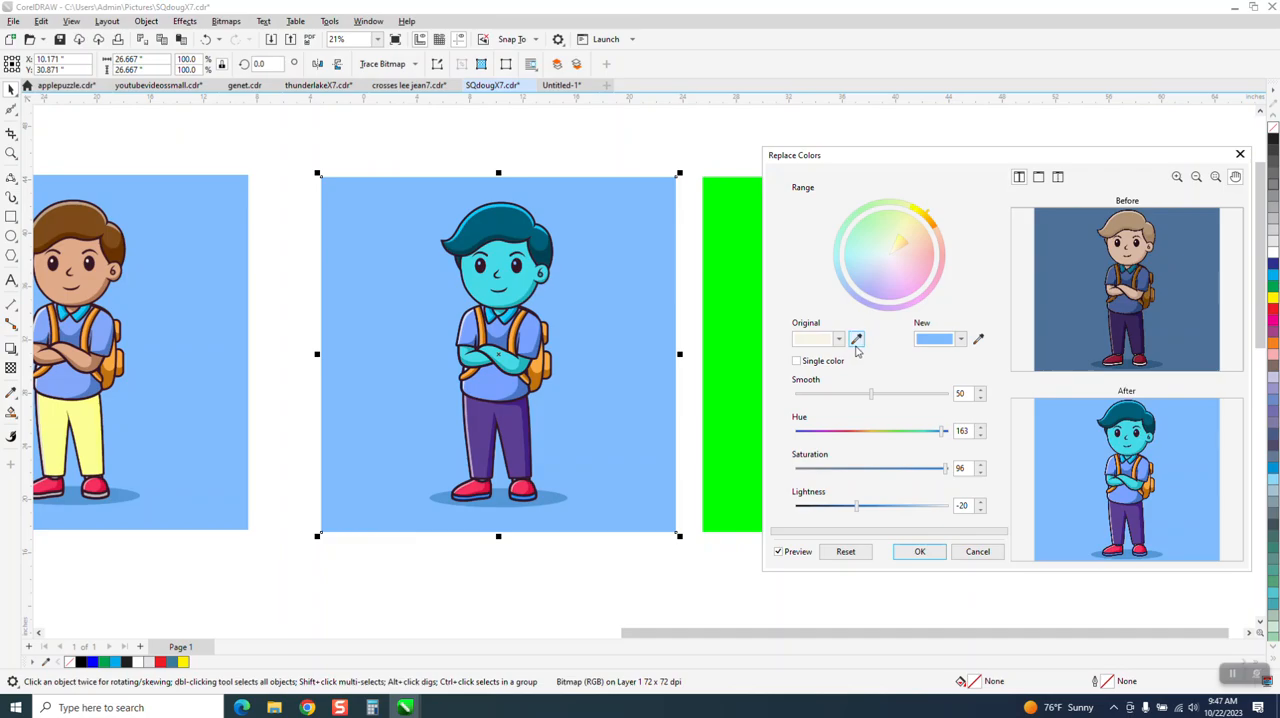
{"action": "left_click", "coordinate": [856, 339]}
{"action": "left_click", "coordinate": [409, 328]}
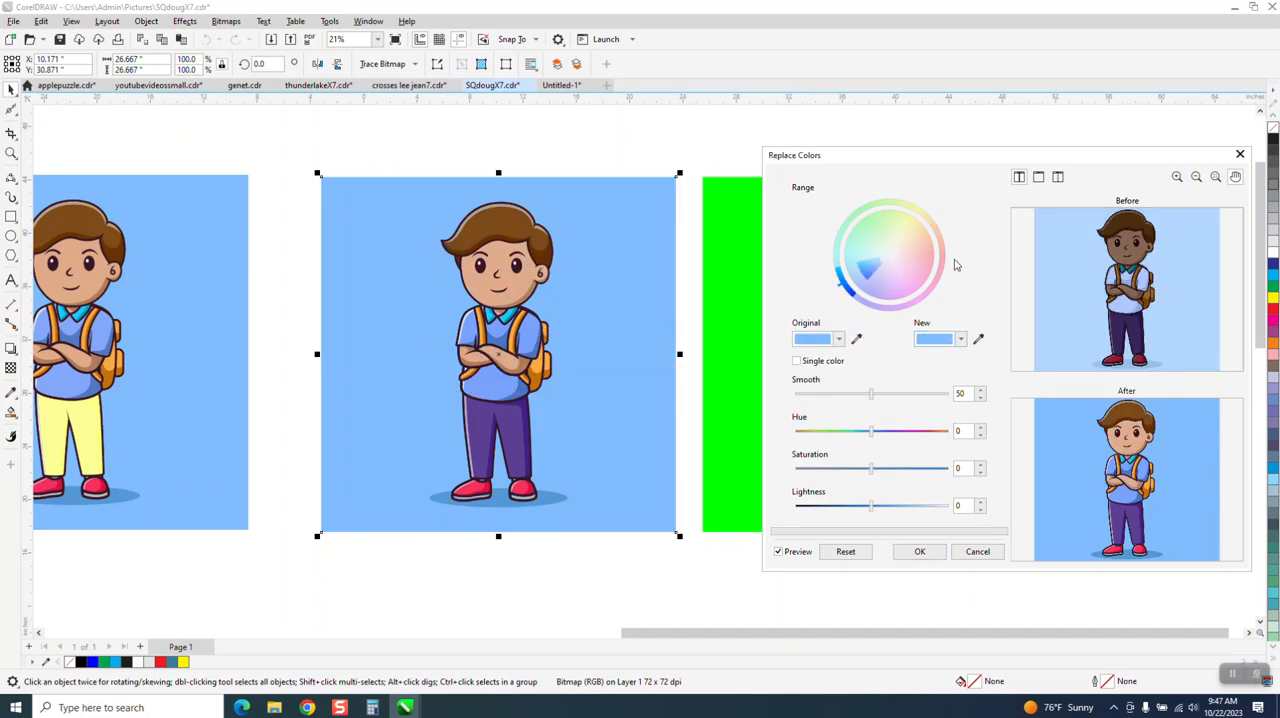
{"action": "left_click", "coordinate": [978, 339]}
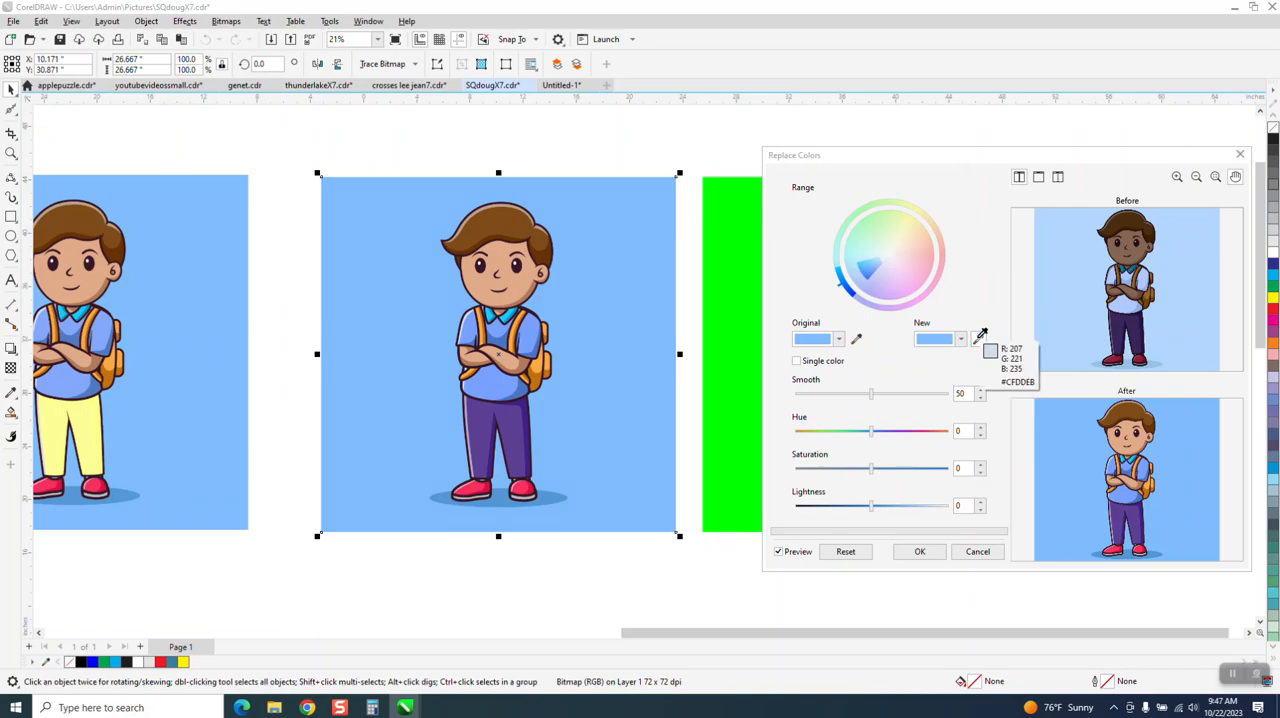
{"action": "left_click", "coordinate": [738, 326]}
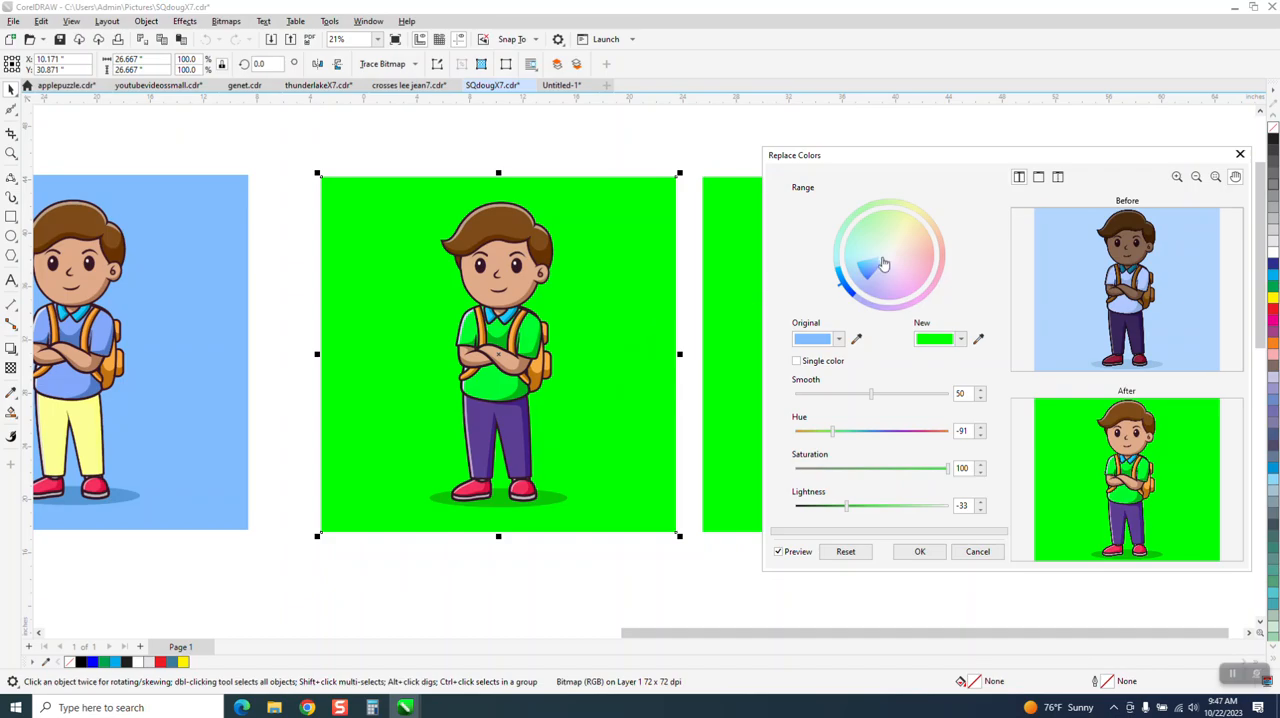
{"action": "left_click", "coordinate": [978, 551]}
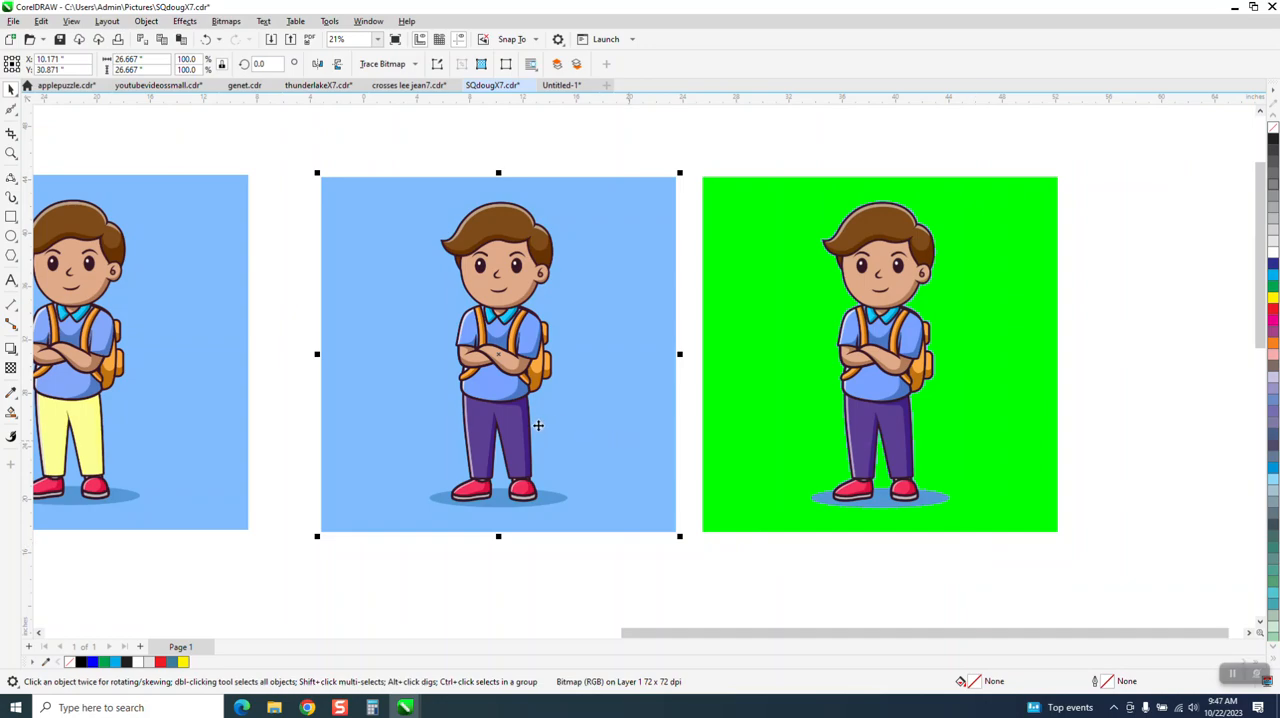
{"action": "left_click", "coordinate": [539, 572]}
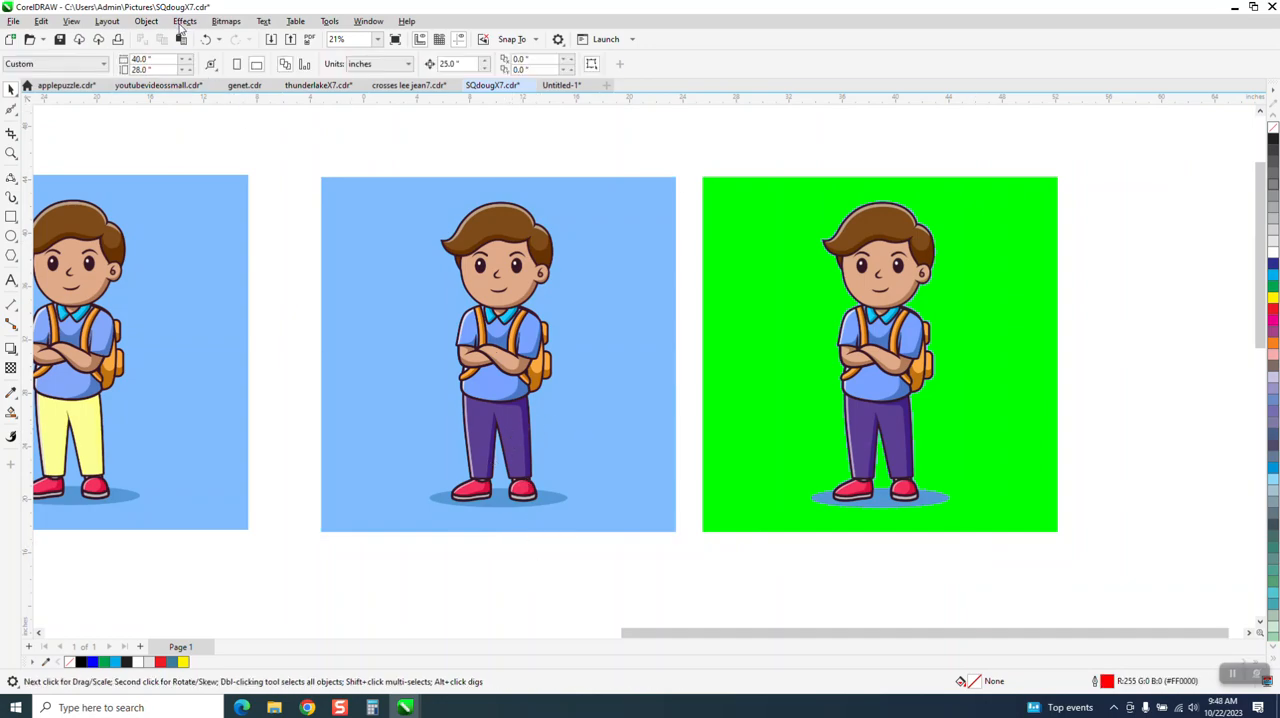
{"action": "left_click", "coordinate": [183, 22]}
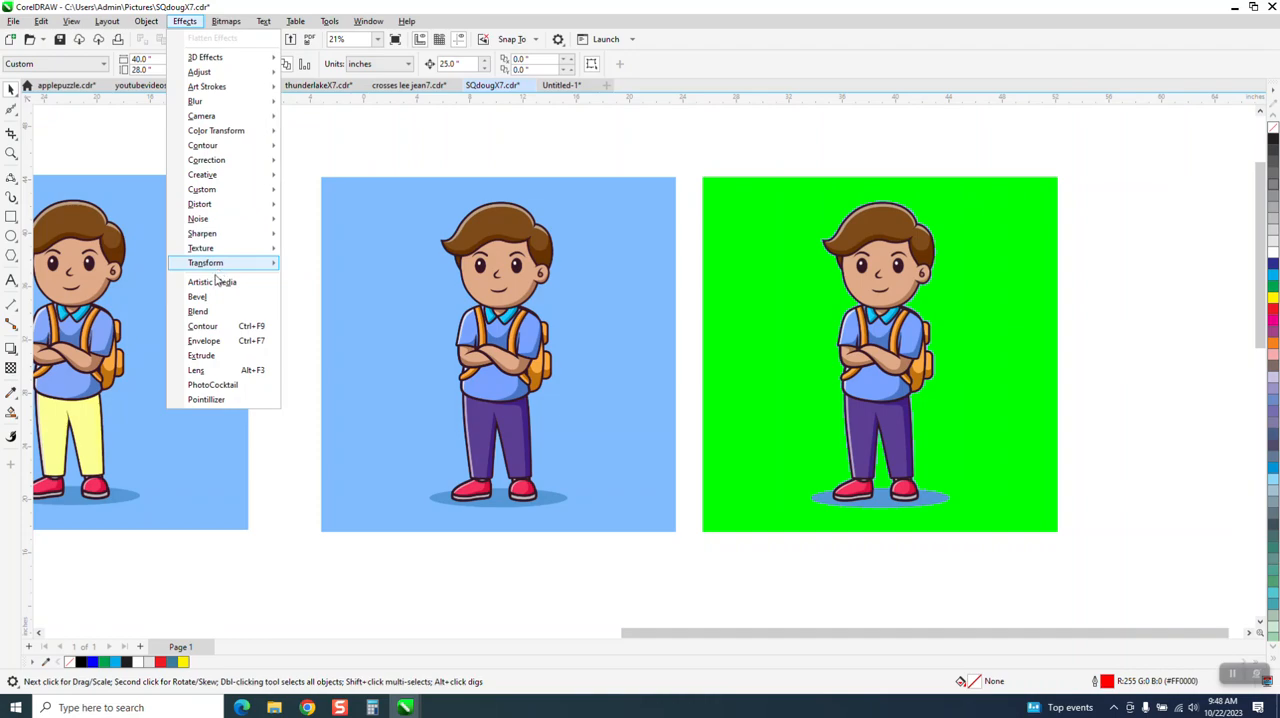
{"action": "mouse_move", "coordinate": [205, 75]}
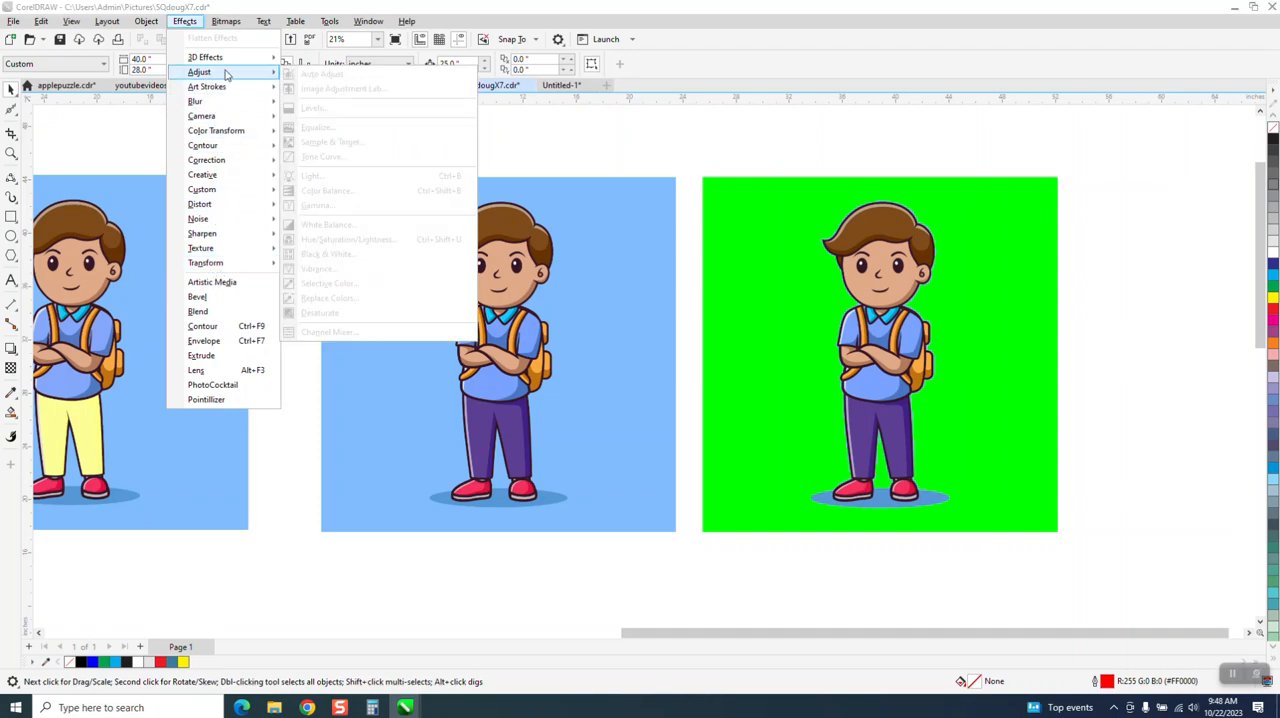
Step: Start Replace Colors on the middle boy bitmap and sample the purple of his trousers as the original colour
{"action": "left_click", "coordinate": [549, 193]}
{"action": "left_click", "coordinate": [188, 22]}
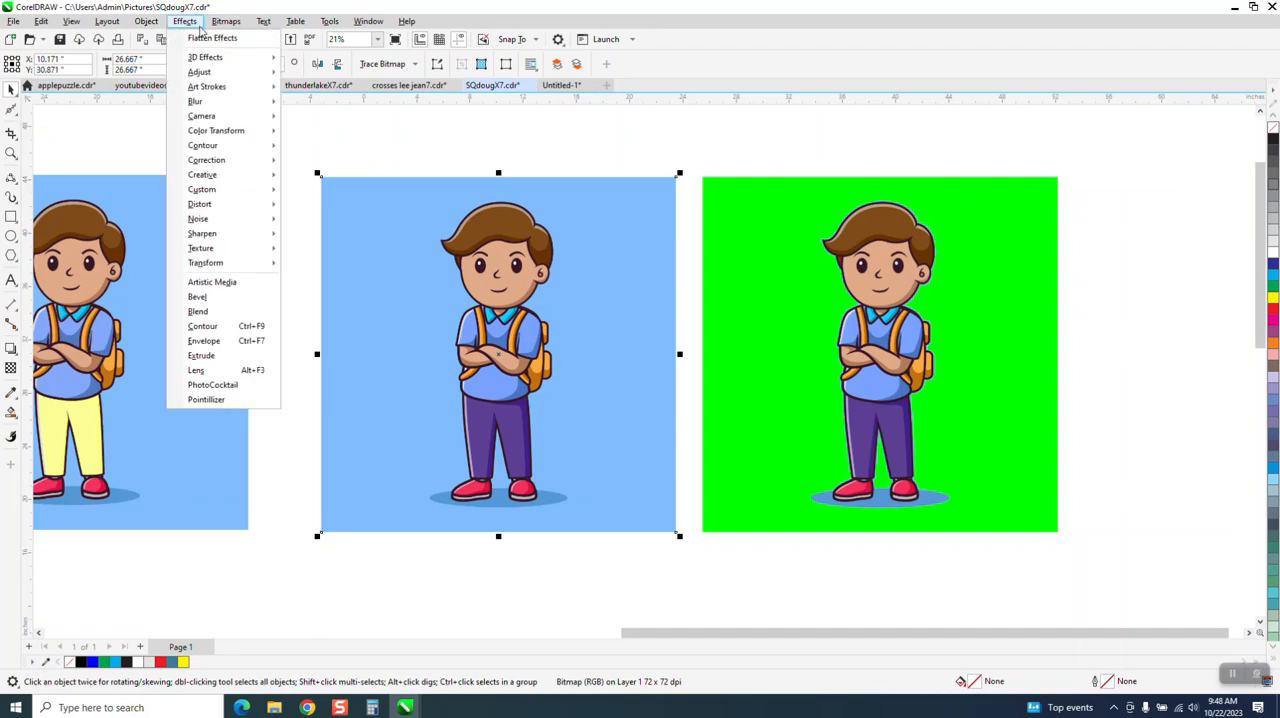
{"action": "mouse_move", "coordinate": [205, 73]}
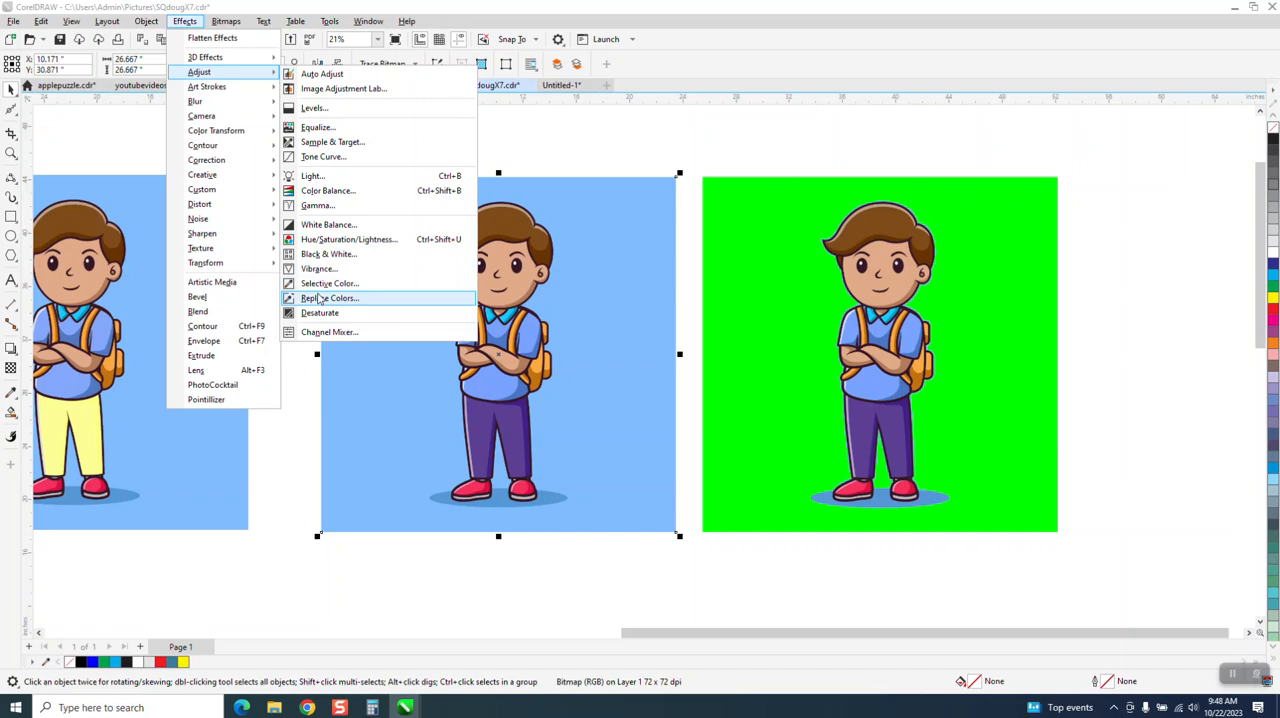
{"action": "left_click", "coordinate": [319, 299]}
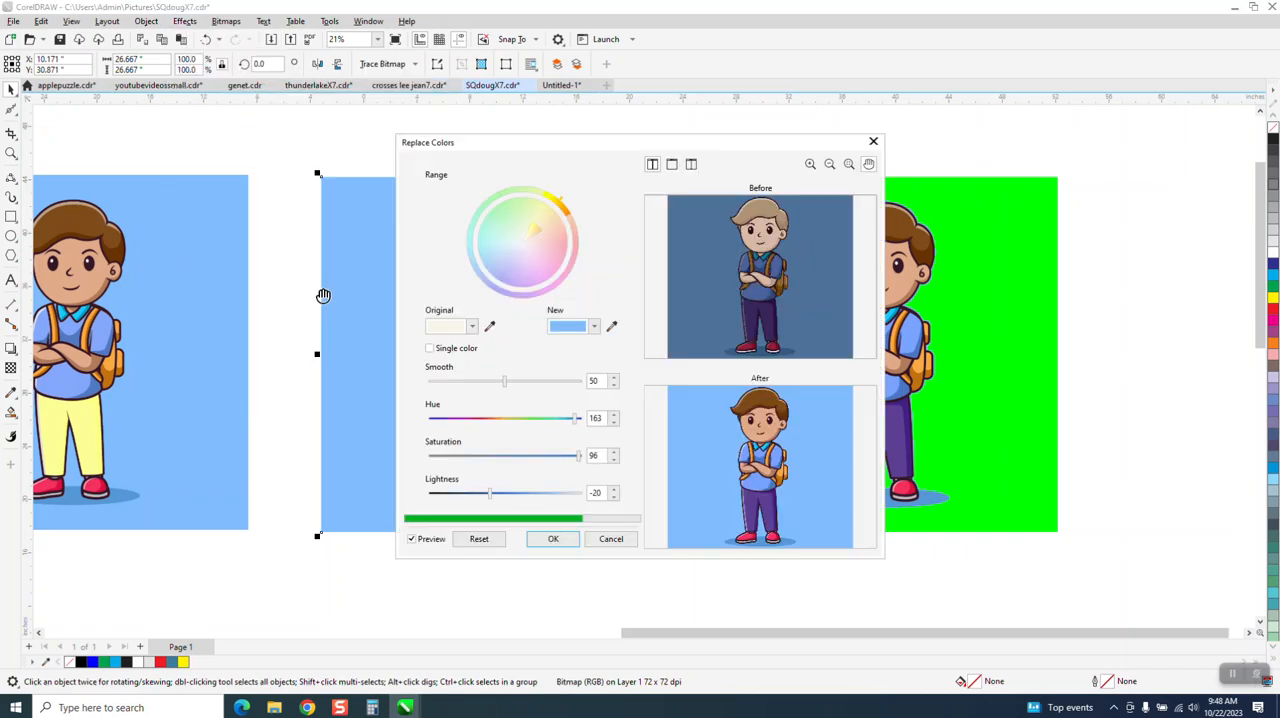
{"action": "left_click_drag", "start_coordinate": [611, 154], "coordinate": [924, 153]}
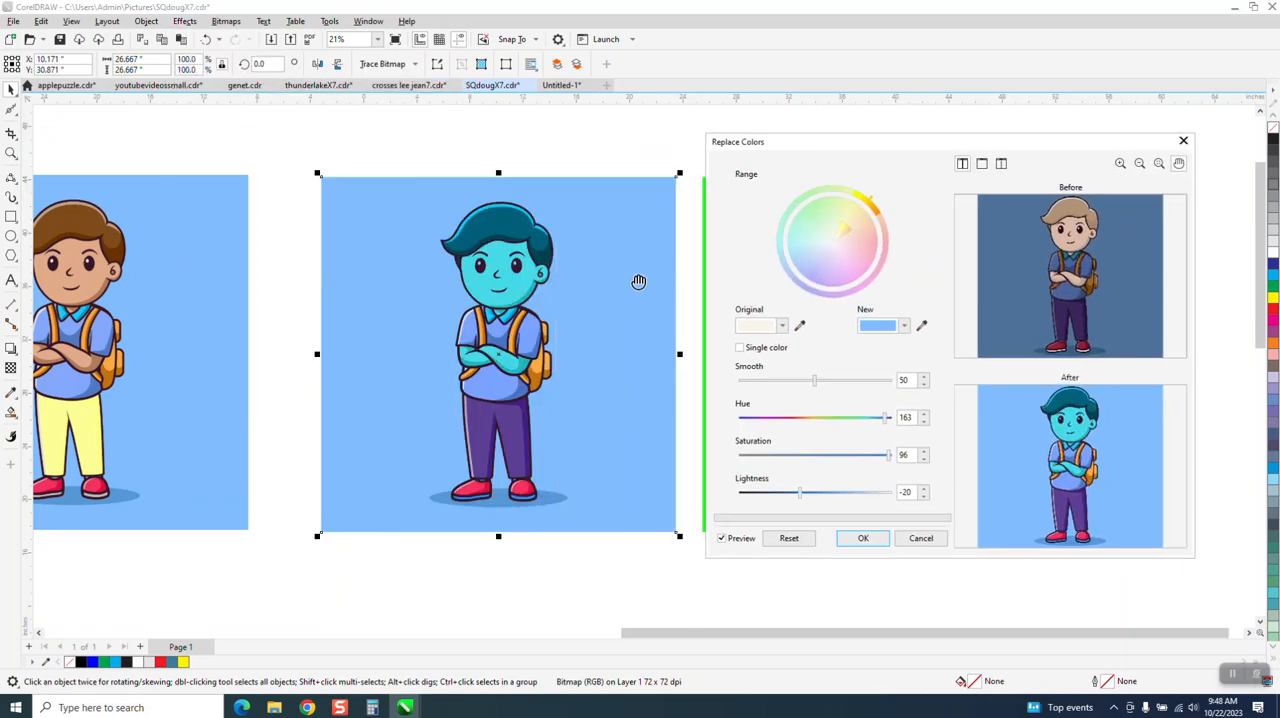
{"action": "left_click", "coordinate": [799, 325]}
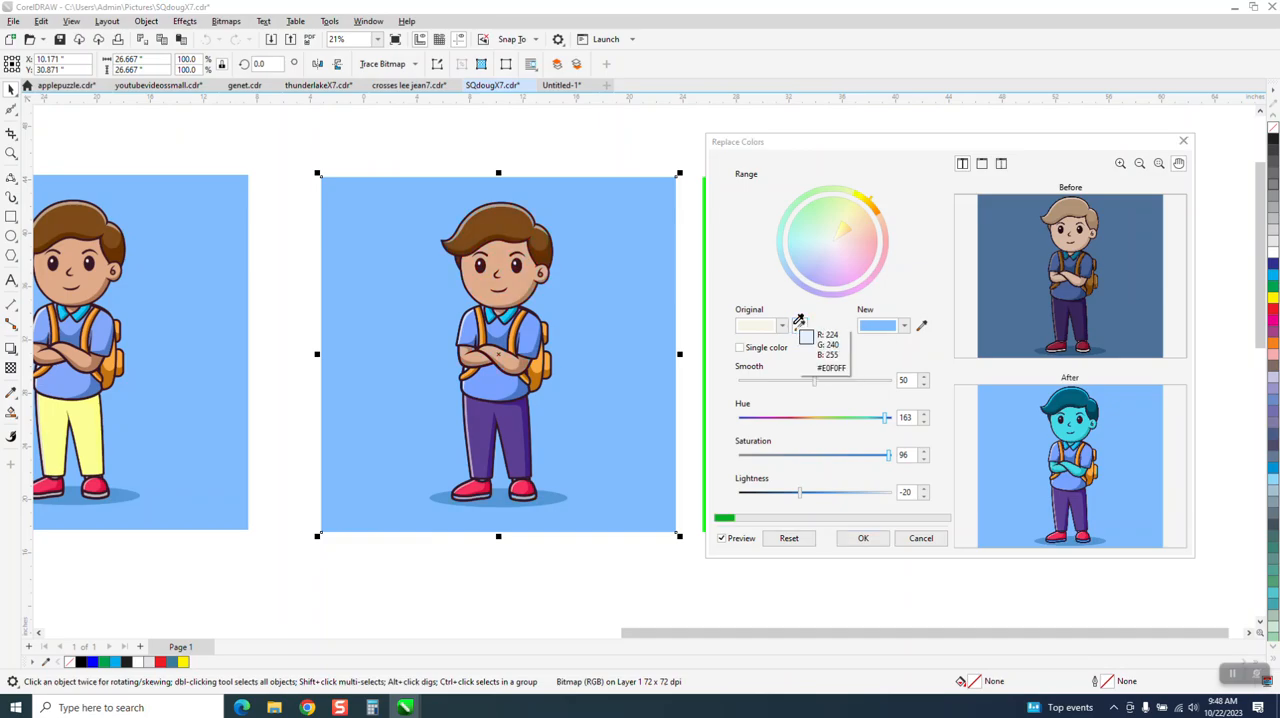
{"action": "left_click", "coordinate": [484, 414]}
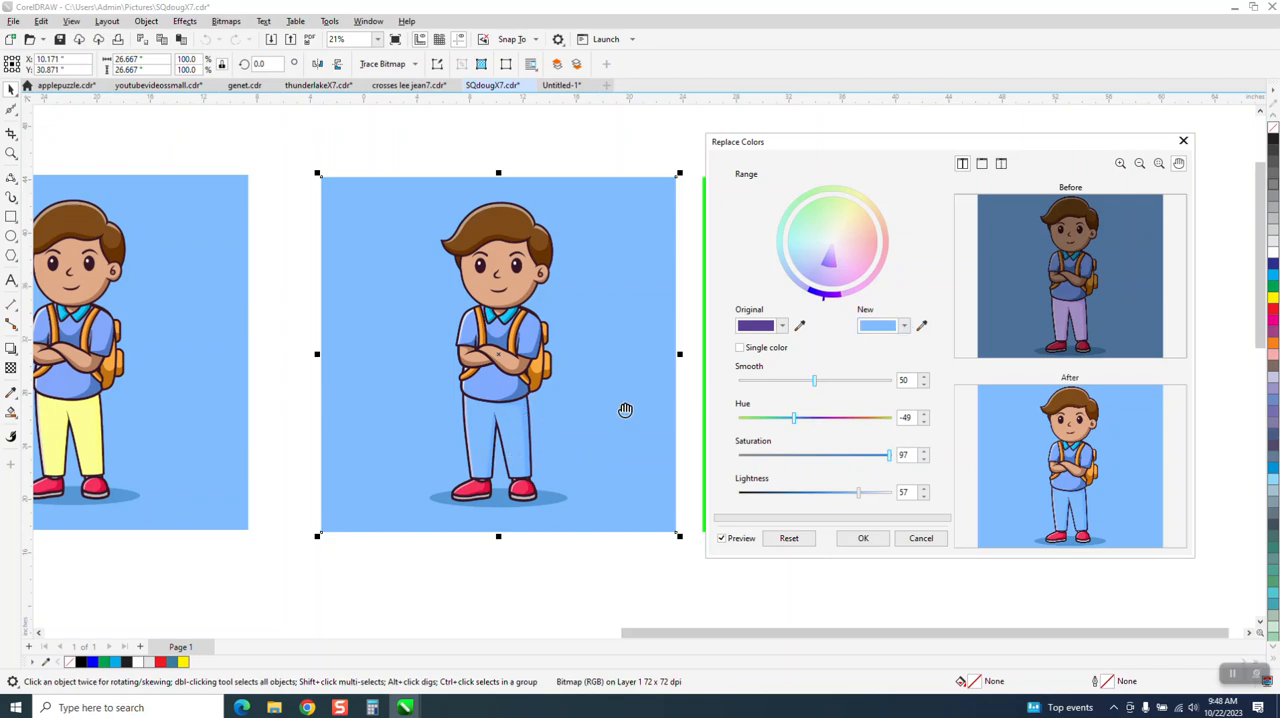
Step: Set the new colour to the light yellow sampled from the neighbouring boy's trousers and apply the replacement
{"action": "left_click", "coordinate": [902, 327]}
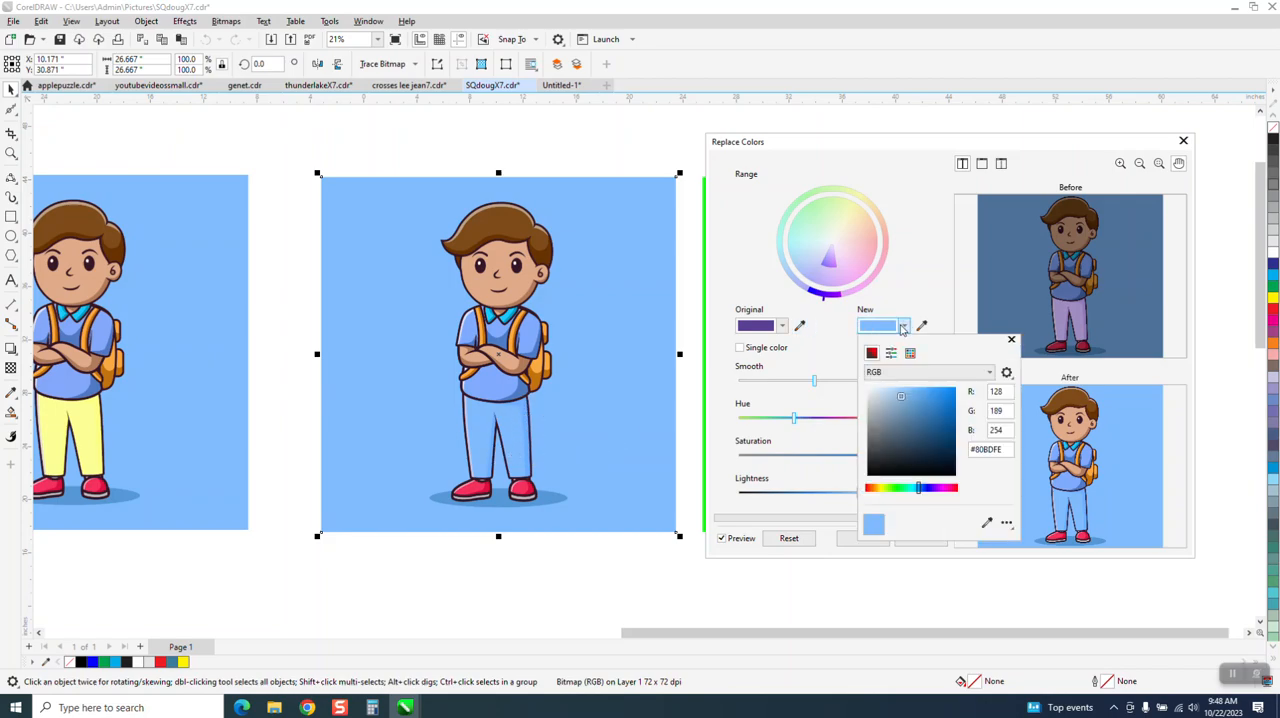
{"action": "left_click", "coordinate": [884, 488]}
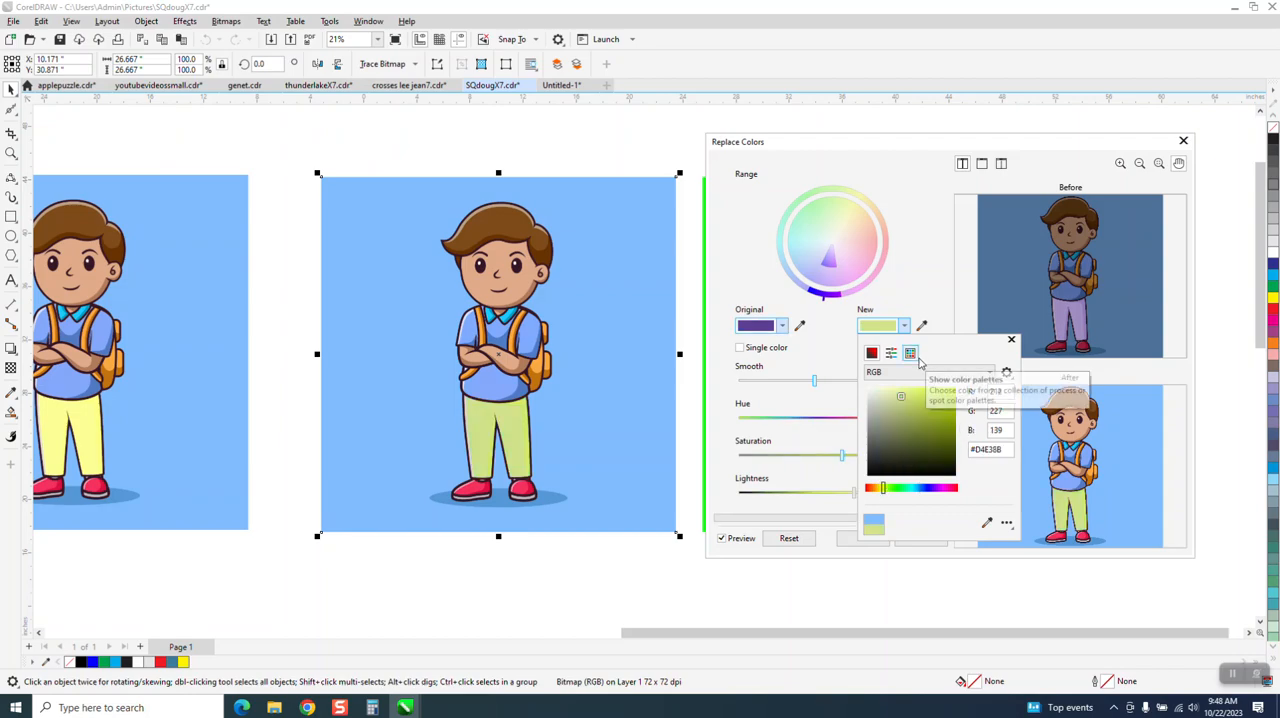
{"action": "left_click", "coordinate": [986, 523]}
{"action": "left_click", "coordinate": [94, 410]}
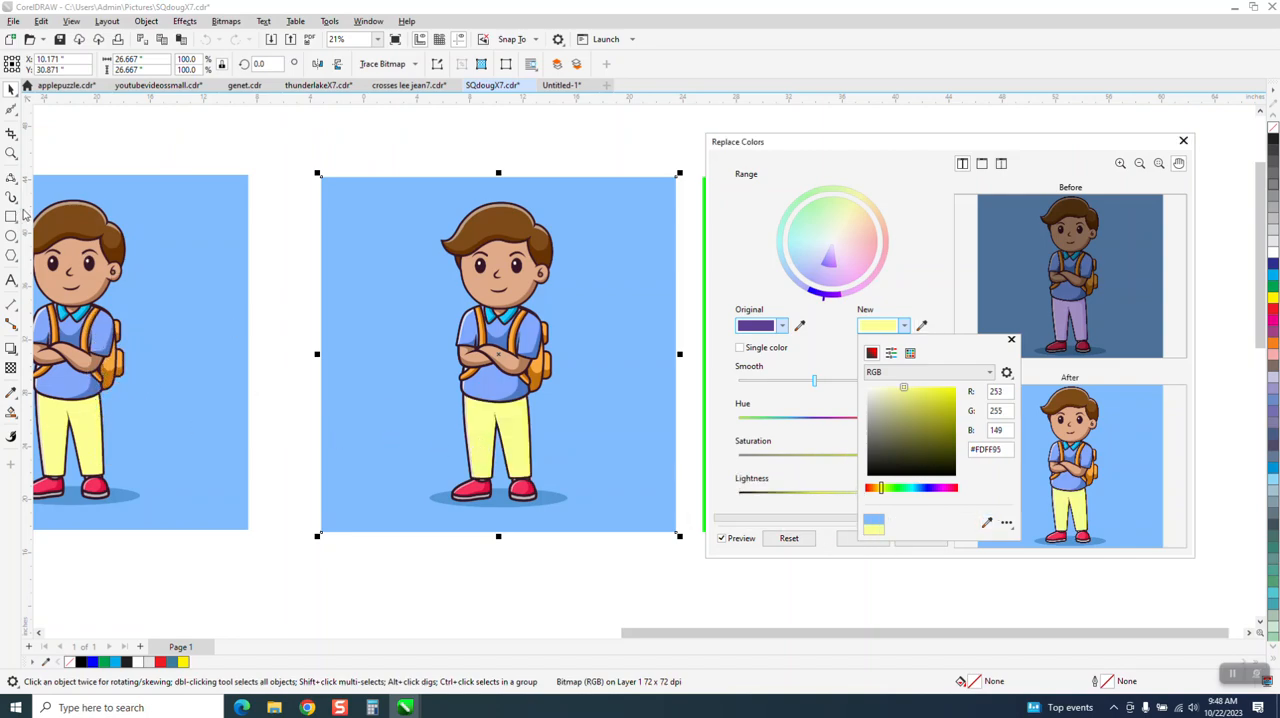
{"action": "left_click", "coordinate": [15, 156]}
{"action": "mouse_move", "coordinate": [440, 360]}
{"action": "left_mouse_down"}
{"action": "mouse_move", "coordinate": [519, 443]}
{"action": "mouse_move", "coordinate": [419, 349]}
{"action": "left_mouse_up"}
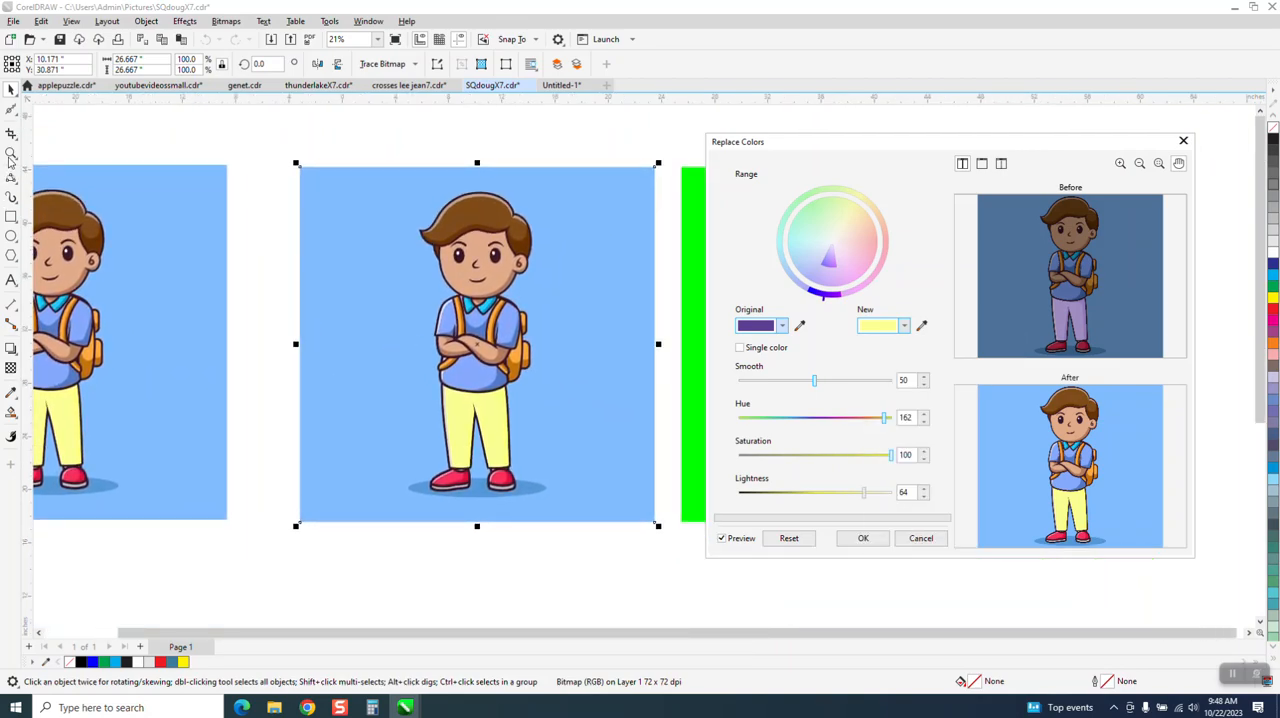
{"action": "left_click", "coordinate": [858, 540]}
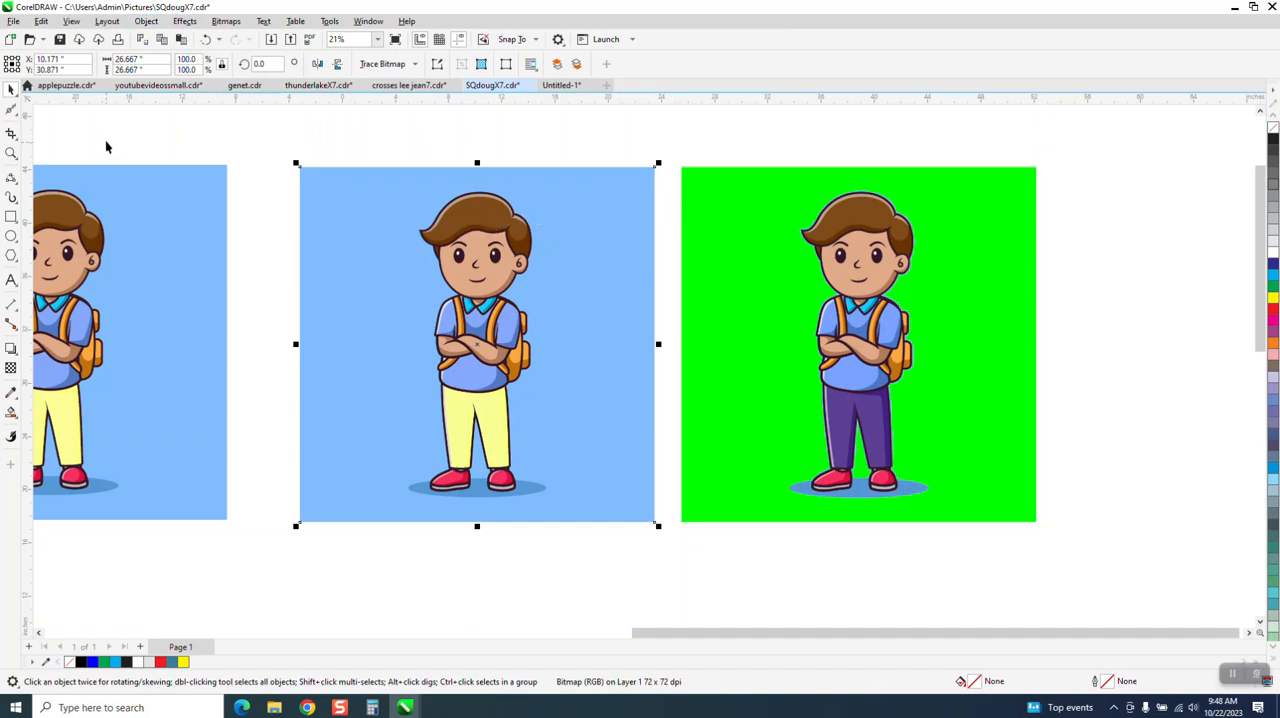
Step: Examine the hair edge of the boy with the yellow trousers up close
{"action": "left_click", "coordinate": [11, 152]}
{"action": "left_click_drag", "start_coordinate": [407, 189], "coordinate": [640, 357]}
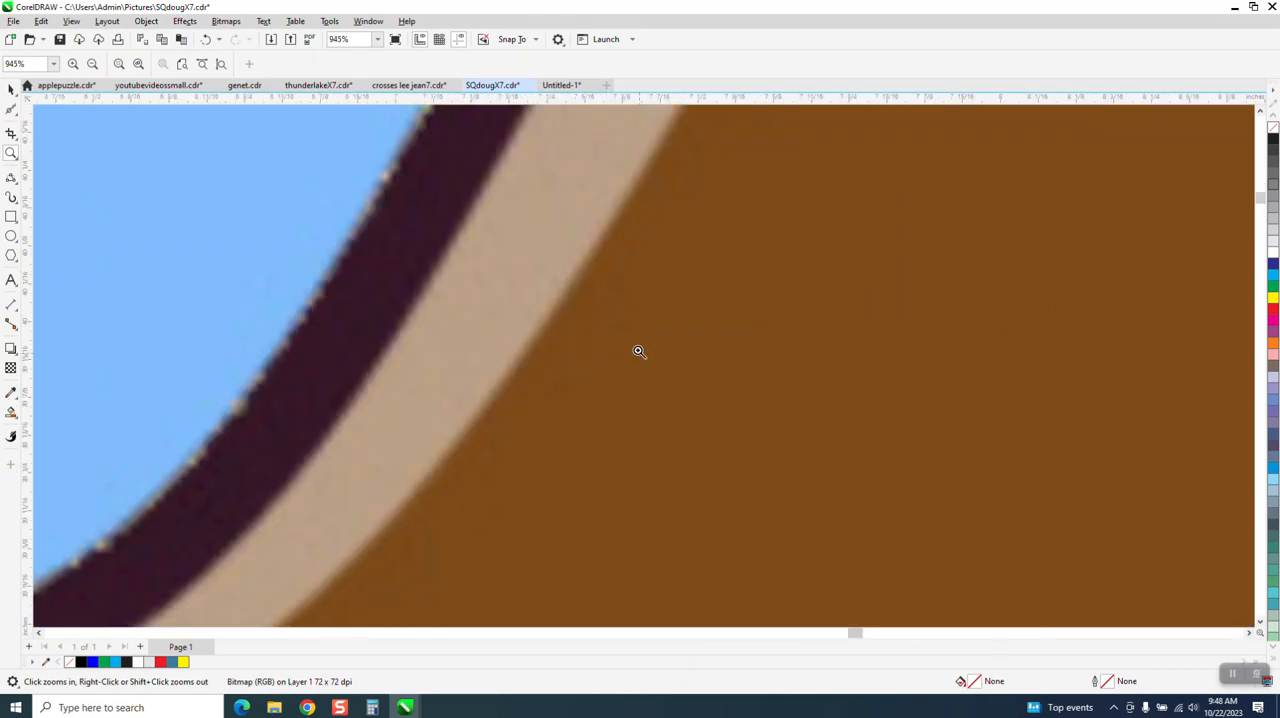
{"action": "scroll", "coordinate": [370, 265], "scroll_direction": "down", "scroll_amount": 2}
{"action": "scroll", "coordinate": [306, 229], "scroll_direction": "down", "scroll_amount": 8}
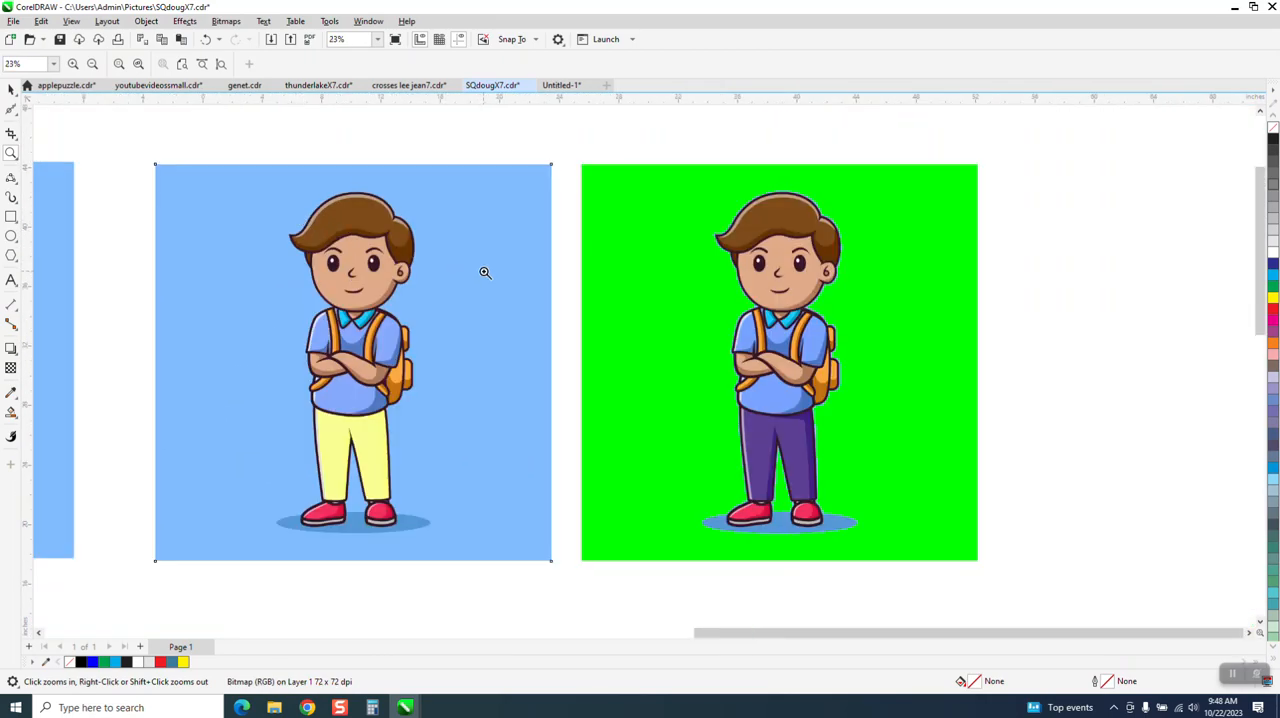
Step: Move the green-background boy bitmap slightly away from its neighbour and scale it down to about 17.1%, 4.557 inches wide
{"action": "left_click", "coordinate": [11, 89]}
{"action": "mouse_move", "coordinate": [609, 287]}
{"action": "left_mouse_down"}
{"action": "mouse_move", "coordinate": [640, 280]}
{"action": "mouse_move", "coordinate": [630, 283]}
{"action": "left_mouse_up"}
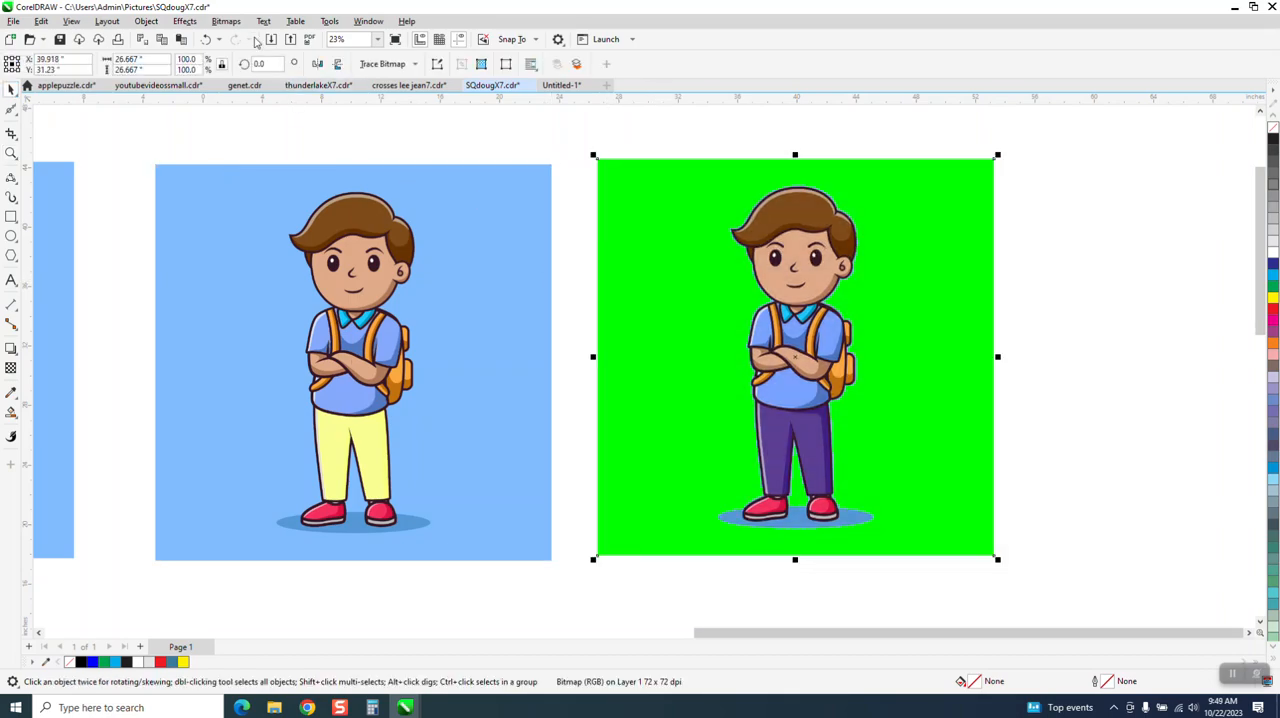
{"action": "left_click_drag", "start_coordinate": [997, 157], "coordinate": [758, 307]}
{"action": "left_click", "coordinate": [11, 153]}
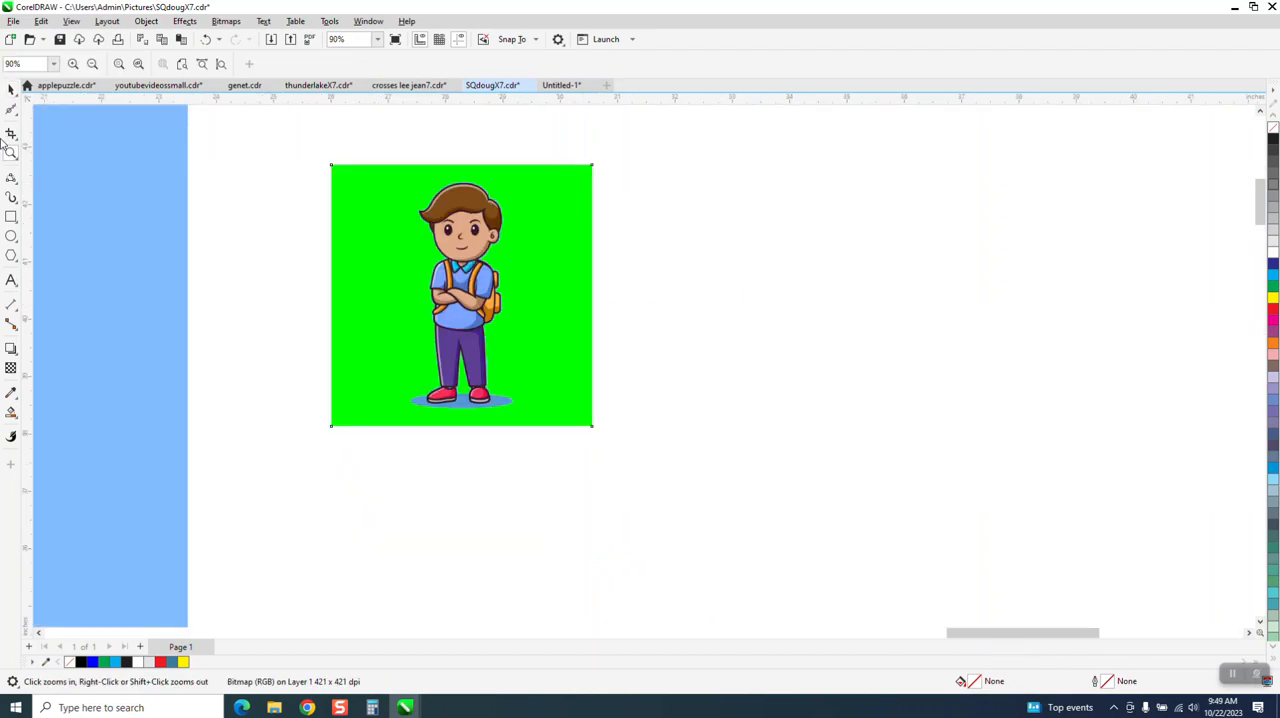
{"action": "left_click", "coordinate": [11, 88]}
{"action": "left_click", "coordinate": [357, 175]}
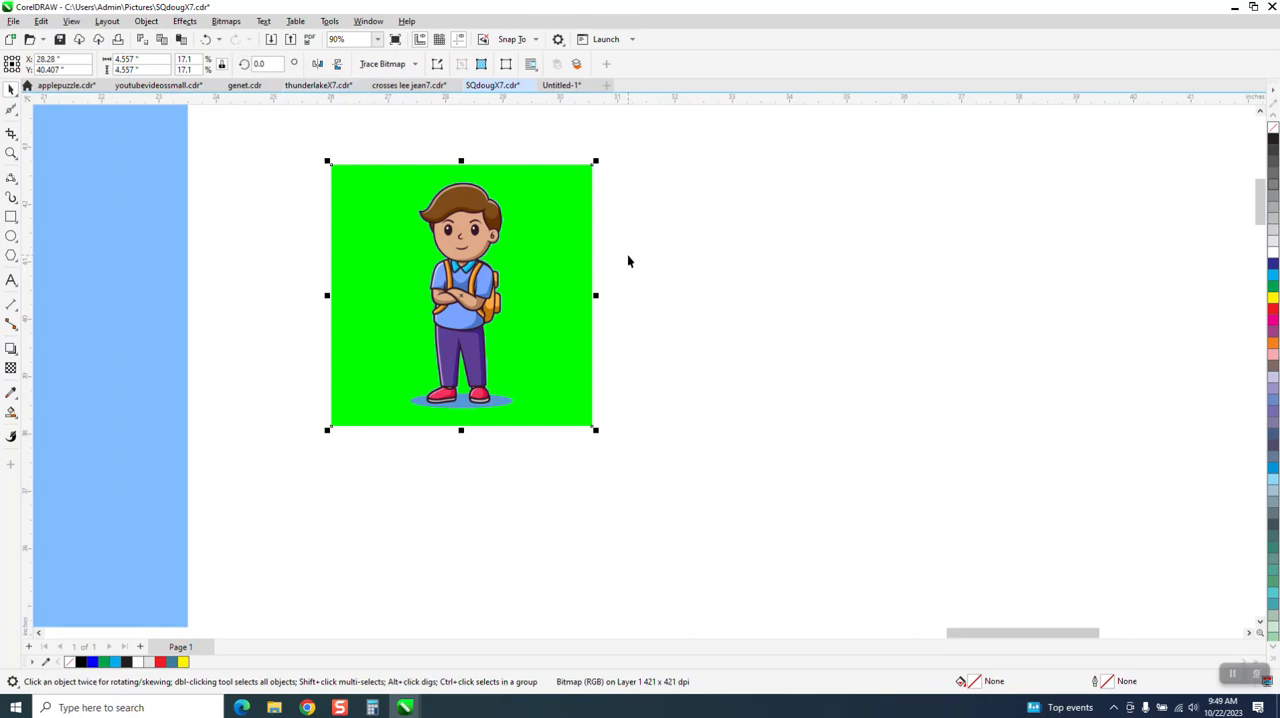
Step: Set the nudge distance to 5 inches
{"action": "left_click", "coordinate": [495, 137]}
{"action": "left_click_drag", "start_coordinate": [466, 64], "coordinate": [391, 75]}
{"action": "type", "text": "5.0 \""}
Step: Outline-trace the reduced boy bitmap as Clipart with automatic background colour removal, and place the trace 5 inches right of the original
{"action": "left_click", "coordinate": [579, 283]}
{"action": "left_click", "coordinate": [412, 64]}
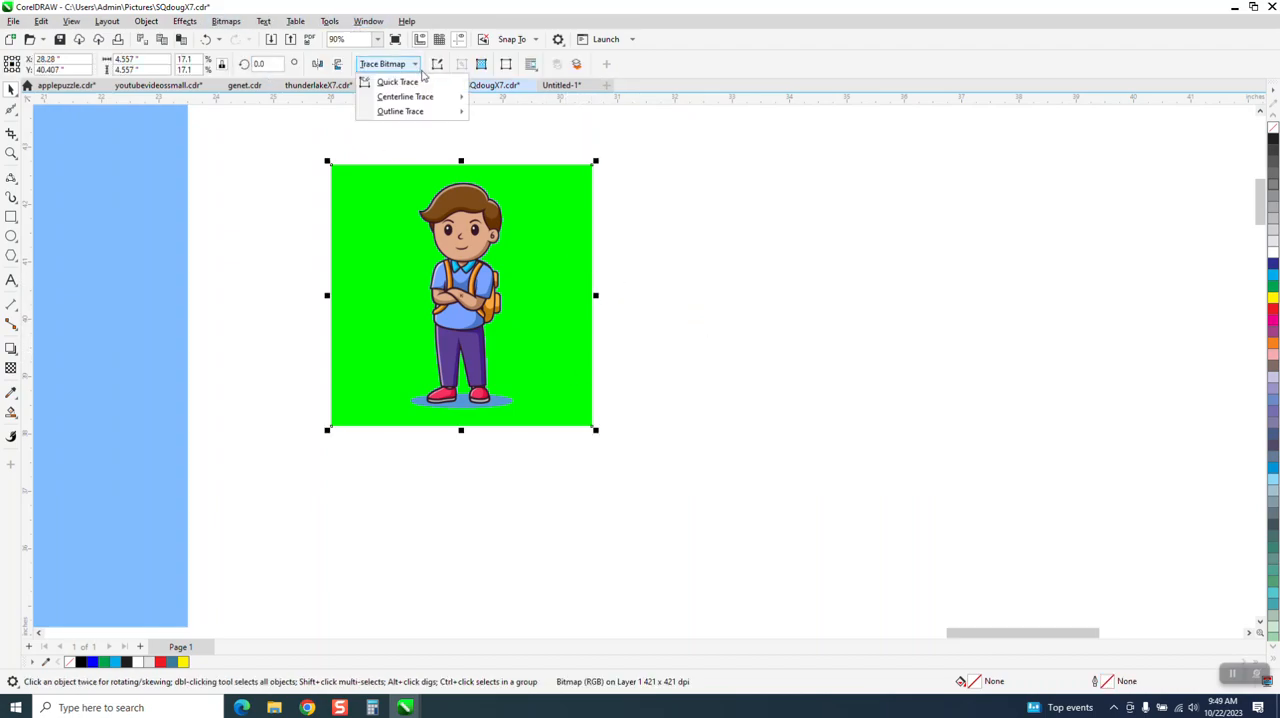
{"action": "mouse_move", "coordinate": [422, 111]}
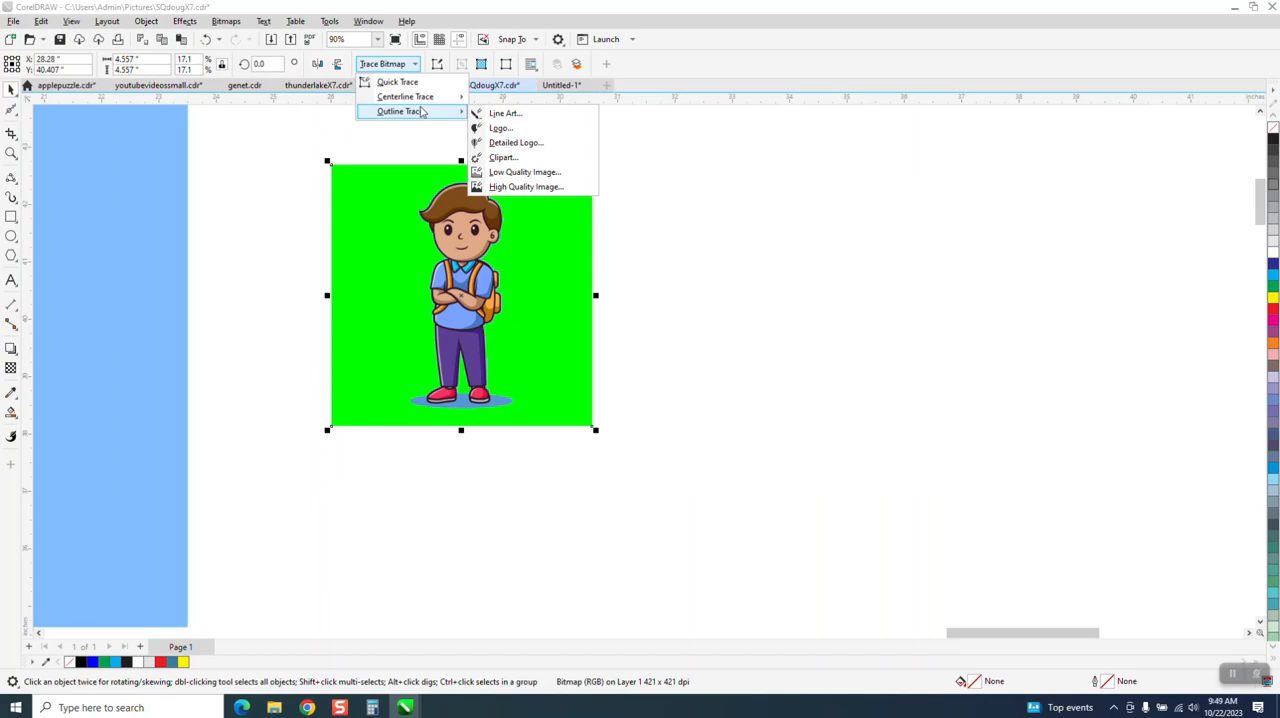
{"action": "left_click", "coordinate": [502, 157]}
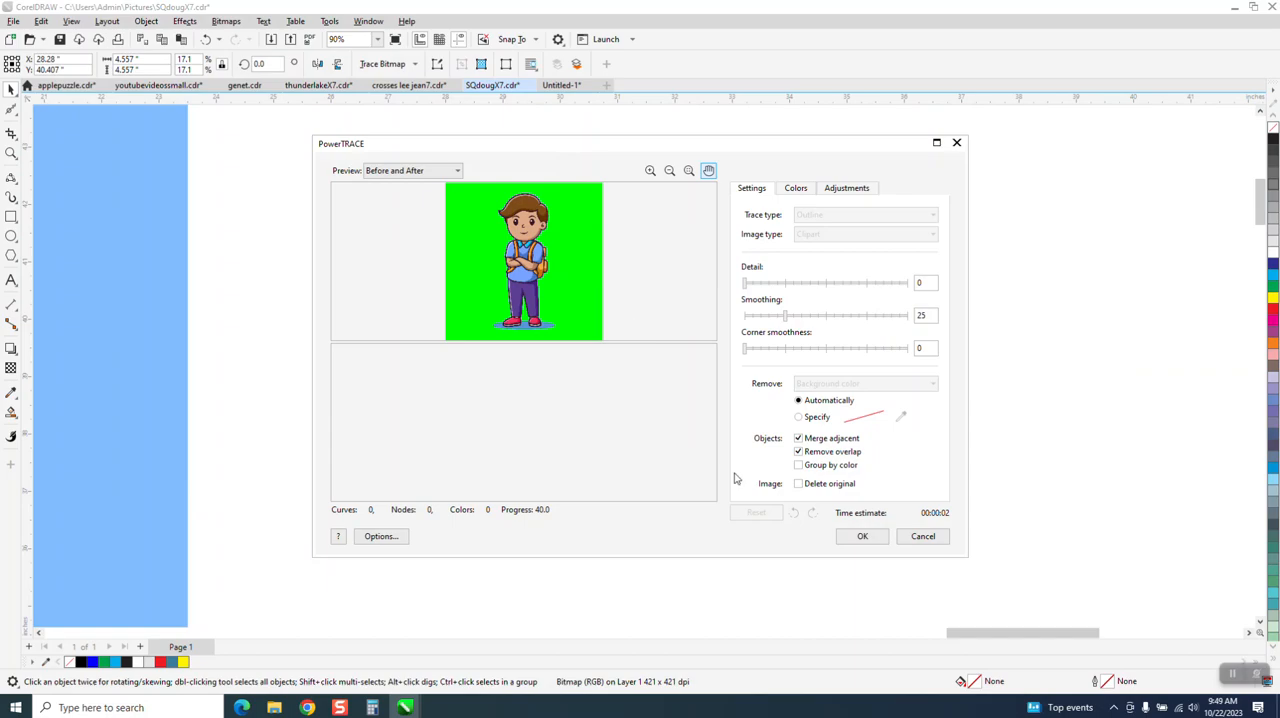
{"action": "left_click", "coordinate": [861, 537]}
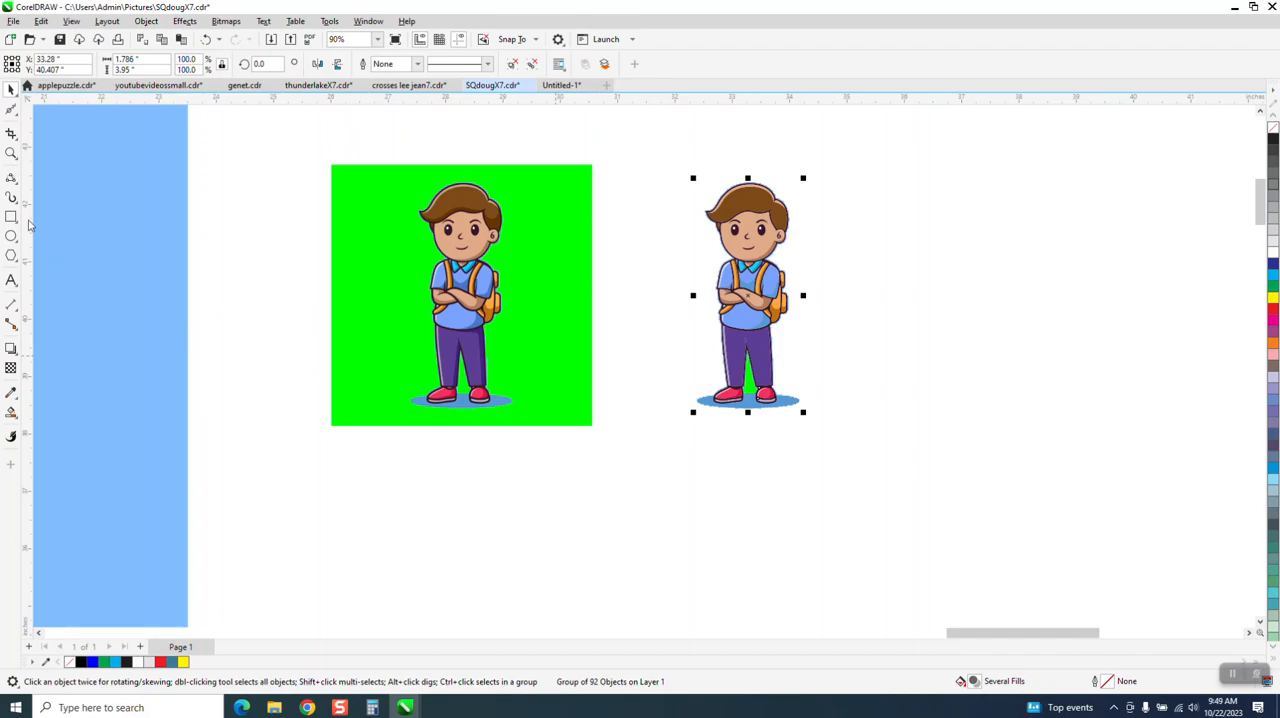
Step: Examine the jagged blue edge around the traced boy's head and ungroup the trace
{"action": "left_click", "coordinate": [11, 153]}
{"action": "left_click_drag", "start_coordinate": [687, 186], "coordinate": [829, 257]}
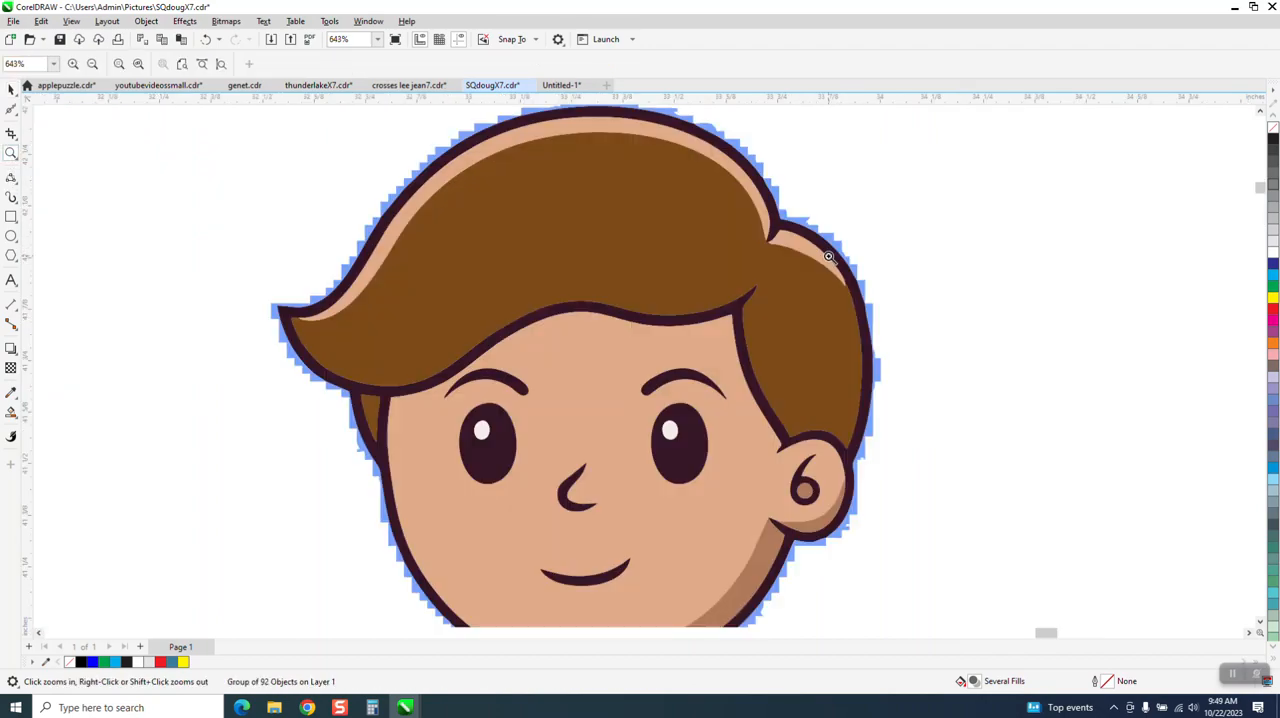
{"action": "scroll", "coordinate": [506, 197], "scroll_direction": "down", "scroll_amount": 1}
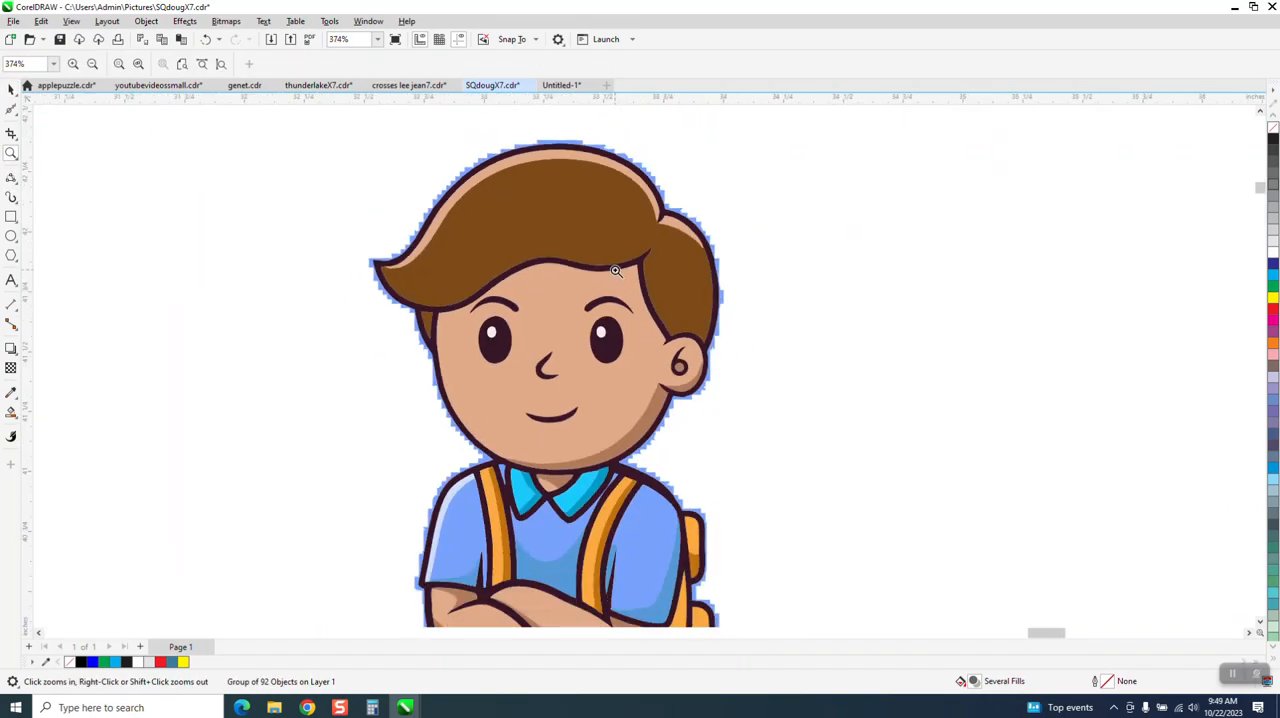
{"action": "left_click", "coordinate": [11, 89]}
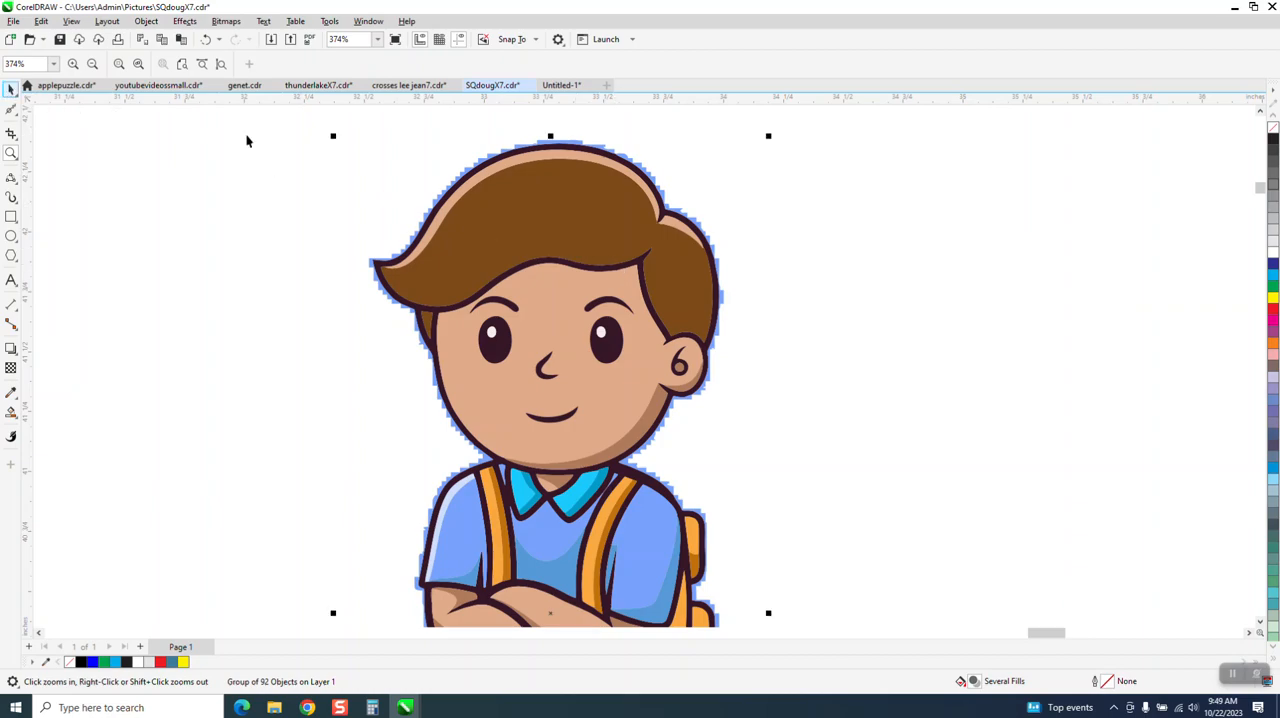
{"action": "left_click", "coordinate": [147, 22]}
{"action": "mouse_move", "coordinate": [188, 256]}
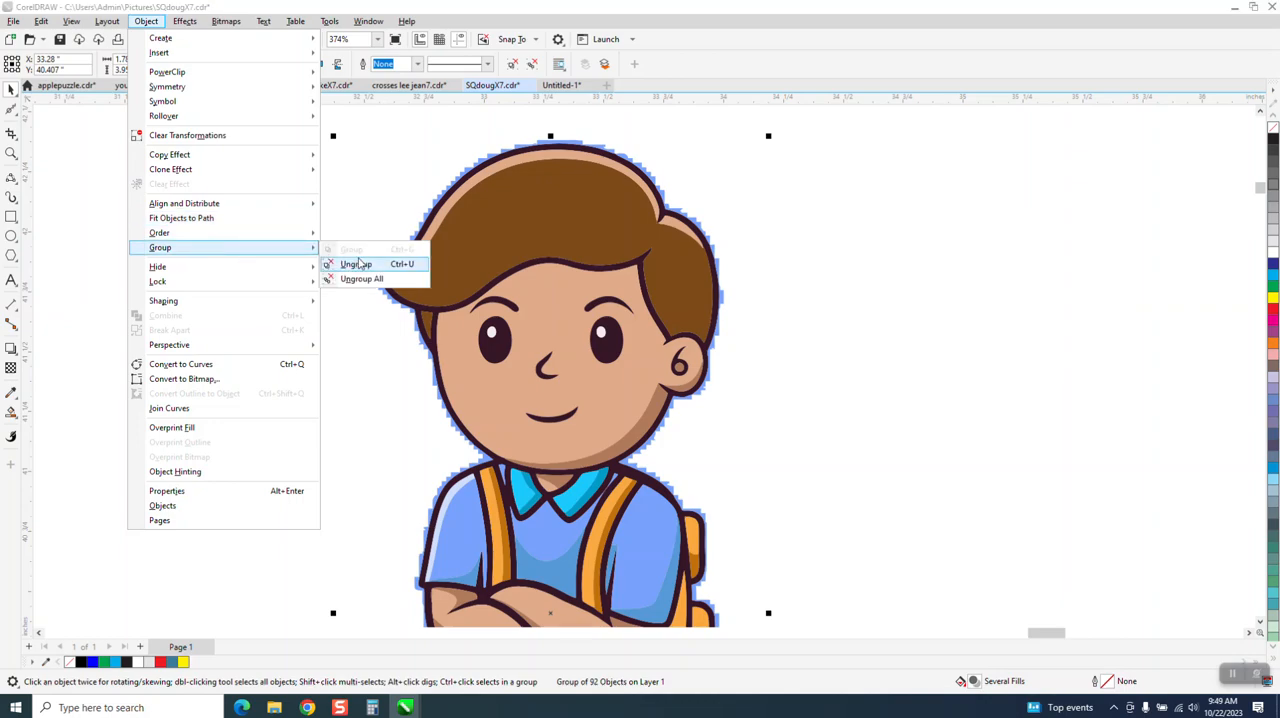
{"action": "left_click", "coordinate": [345, 260]}
{"action": "left_click", "coordinate": [360, 263]}
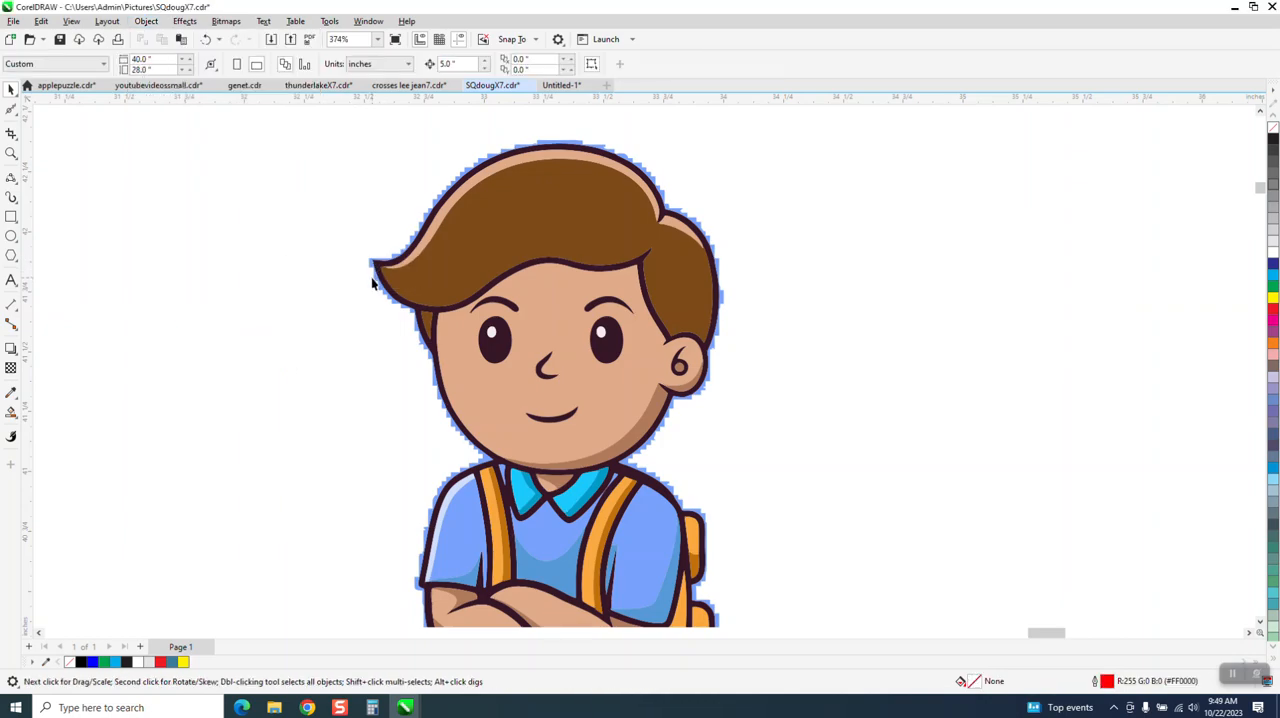
Step: Delete the jagged blue fringe pieces beside the hair tip and along the top of the traced boy's hair
{"action": "left_click", "coordinate": [377, 281]}
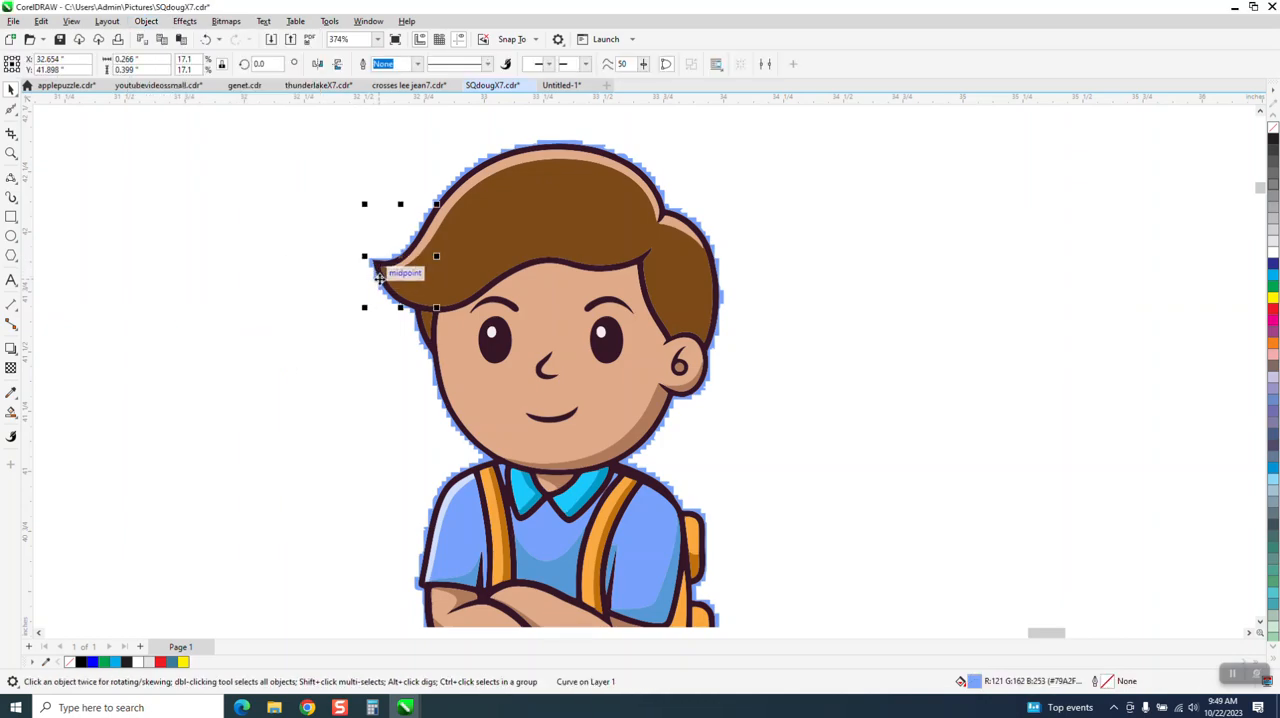
{"action": "key", "text": "Escape"}
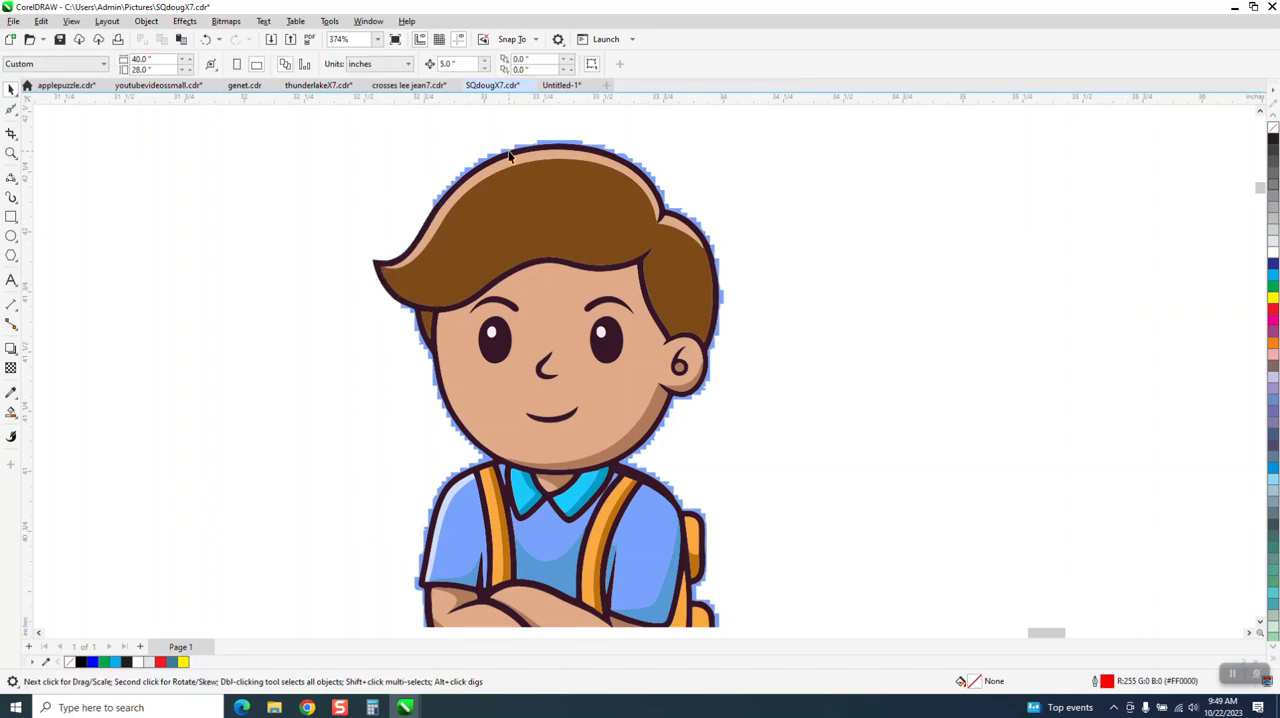
{"action": "left_click", "coordinate": [560, 143]}
{"action": "key", "text": "Delete"}
Step: Nudge the traced boy's brown hair, face, face shadow and dark body outline 5 inches to the right
{"action": "scroll", "coordinate": [585, 205], "scroll_direction": "down", "scroll_amount": 3}
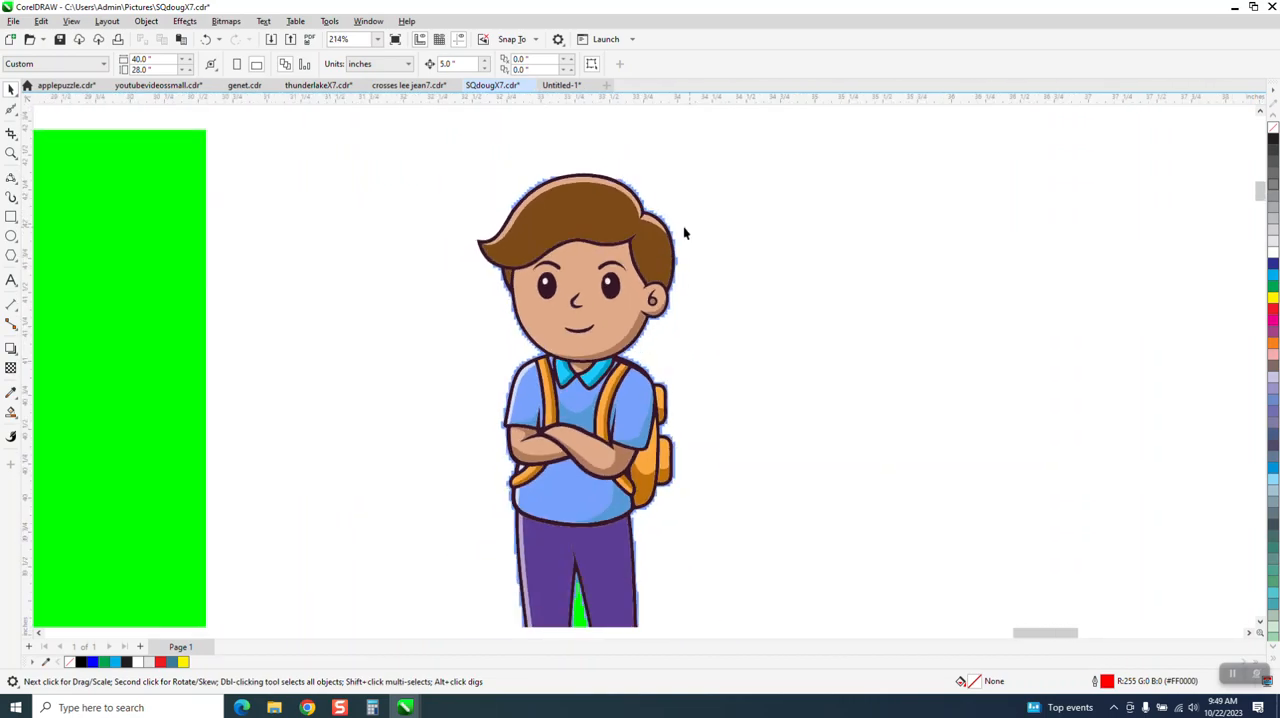
{"action": "left_click", "coordinate": [603, 213]}
{"action": "key", "text": "Right"}
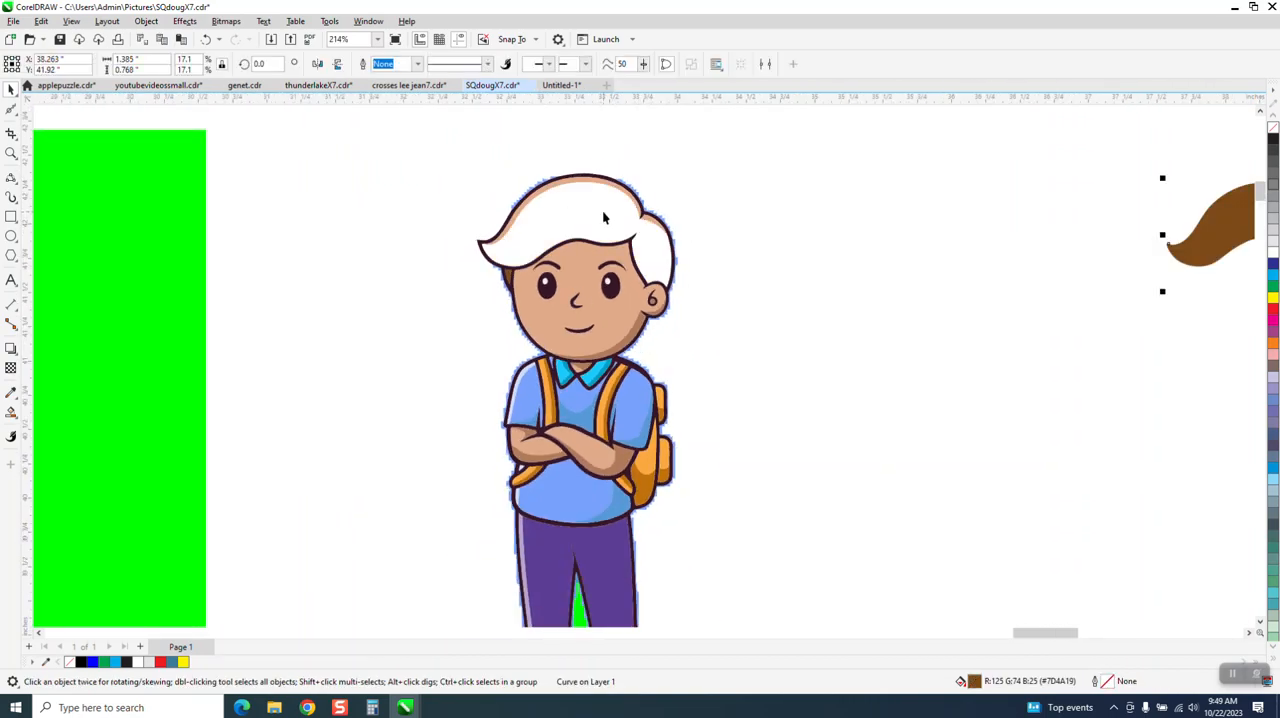
{"action": "left_click", "coordinate": [607, 265]}
{"action": "key", "text": "Right"}
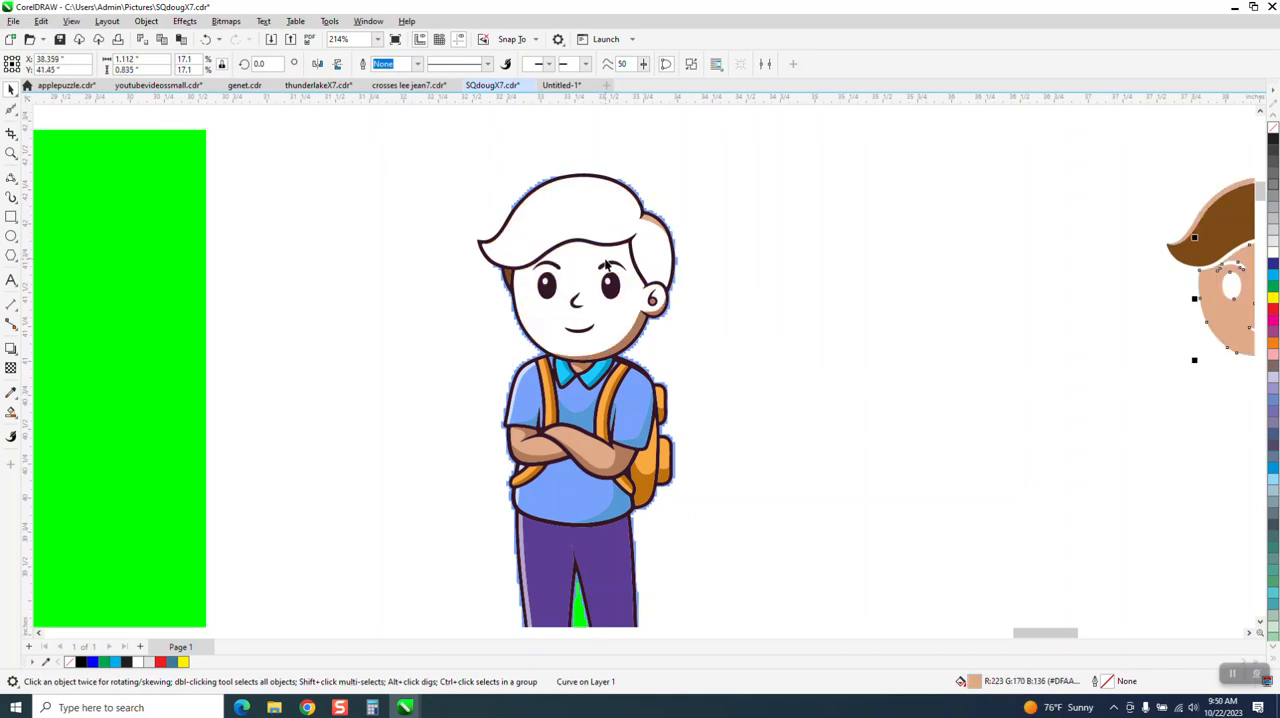
{"action": "left_click", "coordinate": [630, 338]}
{"action": "key", "text": "Right"}
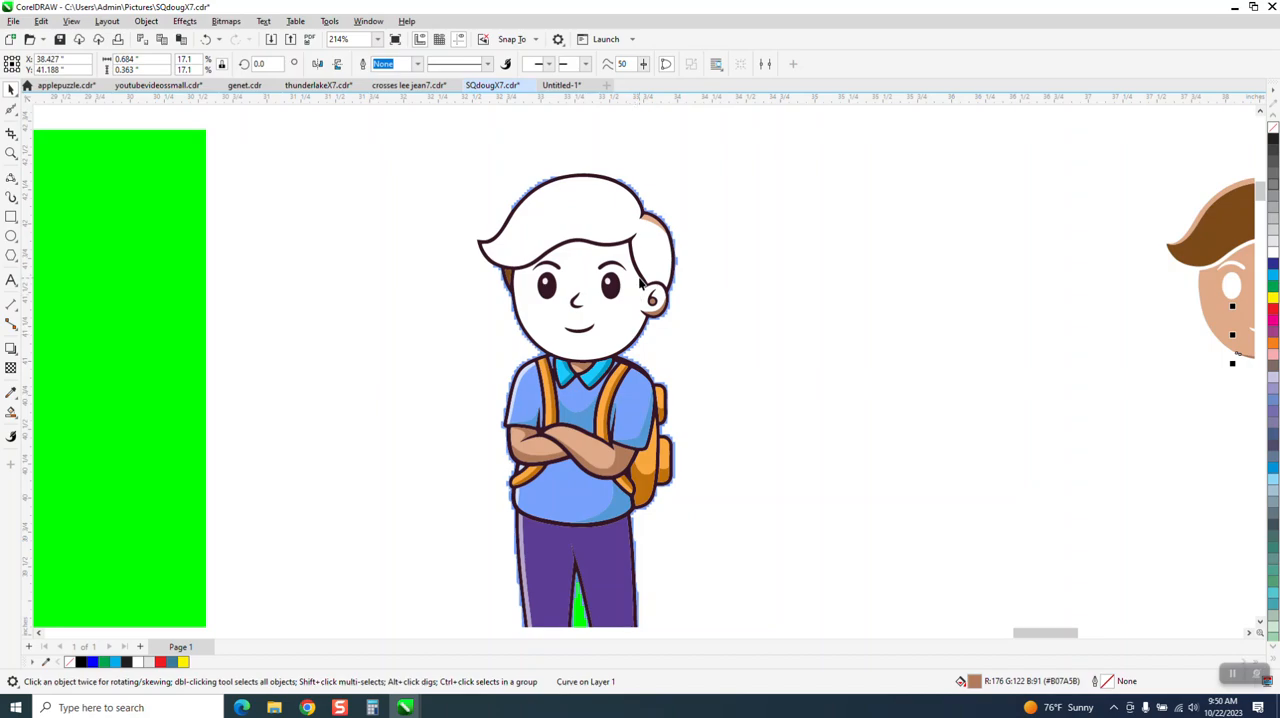
{"action": "left_click", "coordinate": [641, 278]}
{"action": "key", "text": "Right"}
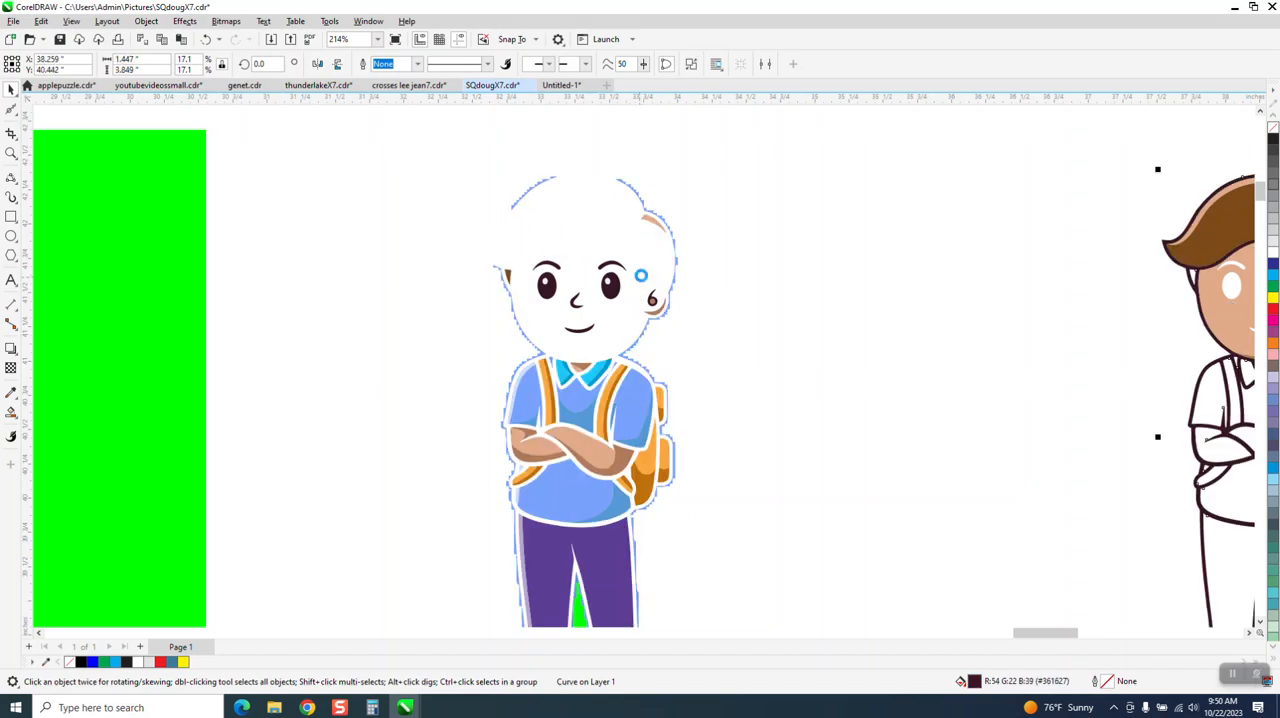
Step: Nudge the traced boy's eyebrows, eyes, nose and mouth 5 inches right onto the moved face
{"action": "left_click", "coordinate": [619, 270]}
{"action": "key", "text": "Right"}
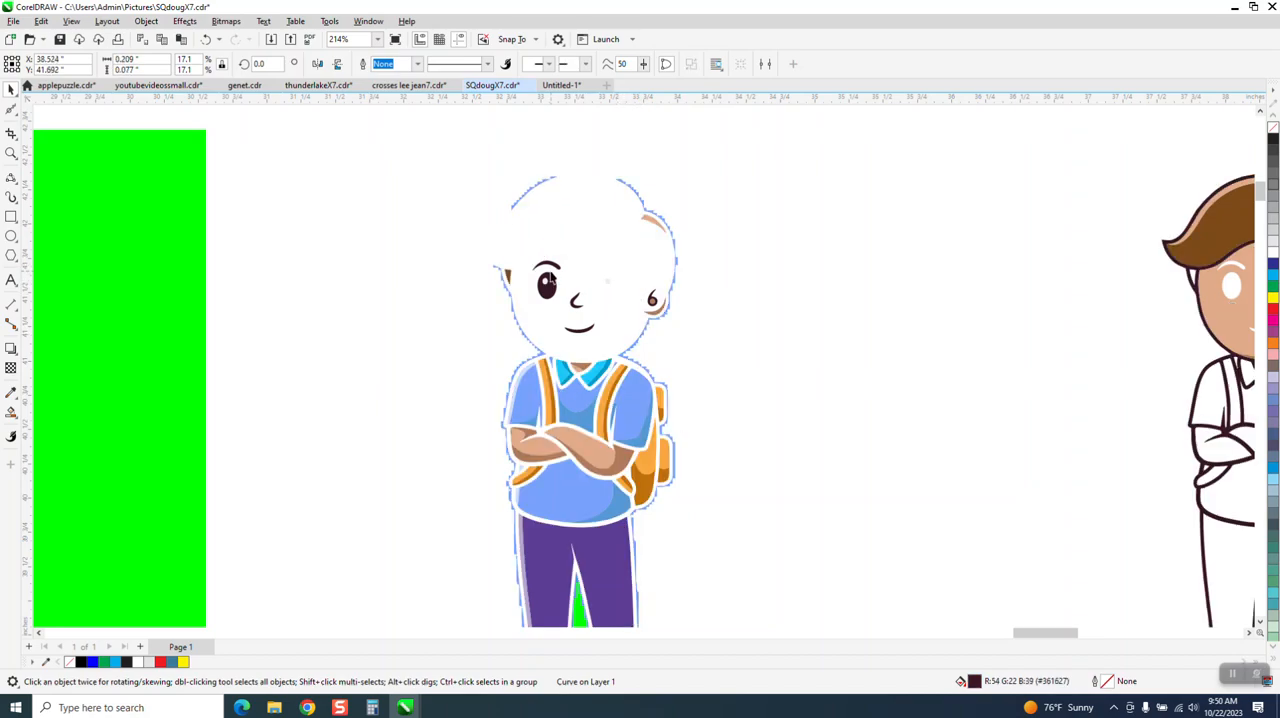
{"action": "left_click", "coordinate": [548, 268]}
{"action": "key", "text": "Right"}
{"action": "left_click", "coordinate": [554, 290]}
{"action": "key", "text": "Right"}
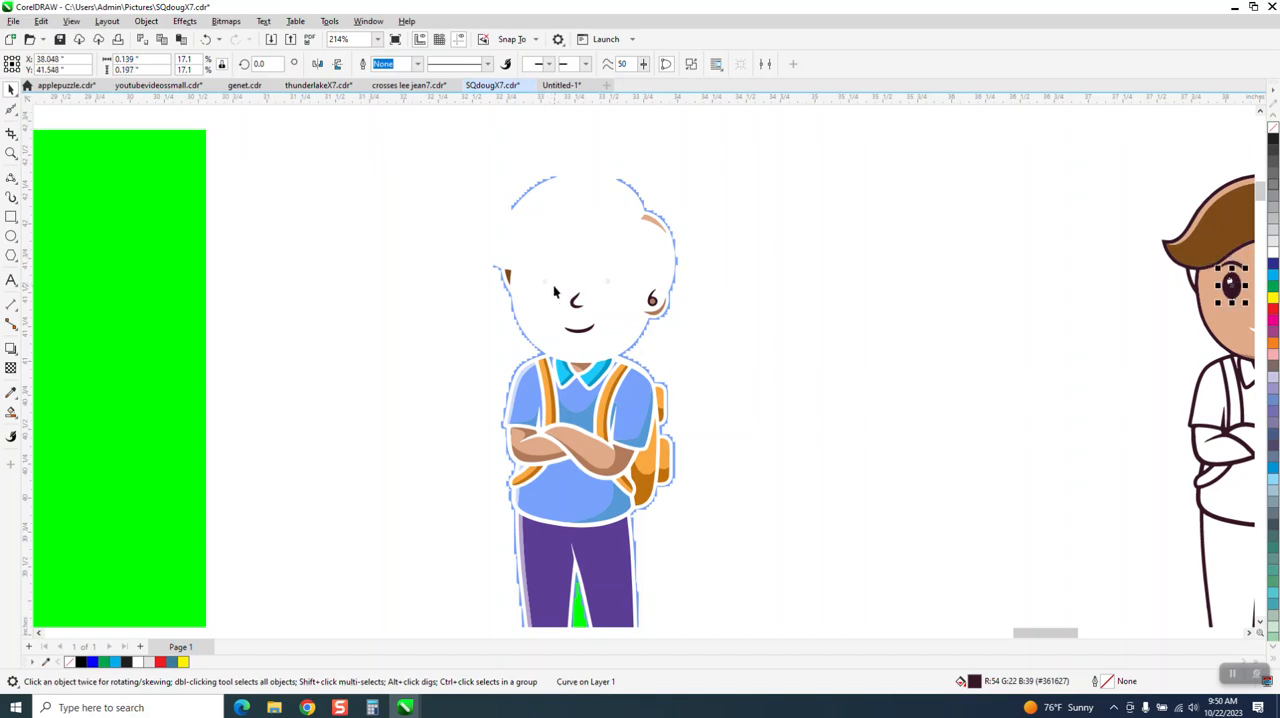
{"action": "left_click_drag", "start_coordinate": [556, 272], "coordinate": [607, 348]}
{"action": "key", "text": "Right"}
Step: Nudge the traced boy's ear details and remaining small hair pieces 5 inches to the right
{"action": "left_click", "coordinate": [652, 304]}
{"action": "key", "text": "Right"}
{"action": "left_click", "coordinate": [657, 308]}
{"action": "key", "text": "Right"}
{"action": "left_click", "coordinate": [657, 232]}
{"action": "key", "text": "Right"}
{"action": "left_click", "coordinate": [535, 253]}
{"action": "left_click", "coordinate": [511, 275]}
{"action": "key", "text": "Right"}
Step: Nudge the traced shirt's chest fill, chest shadow and the collar flap nearest the backpack 5 inches to the right
{"action": "left_click", "coordinate": [575, 396]}
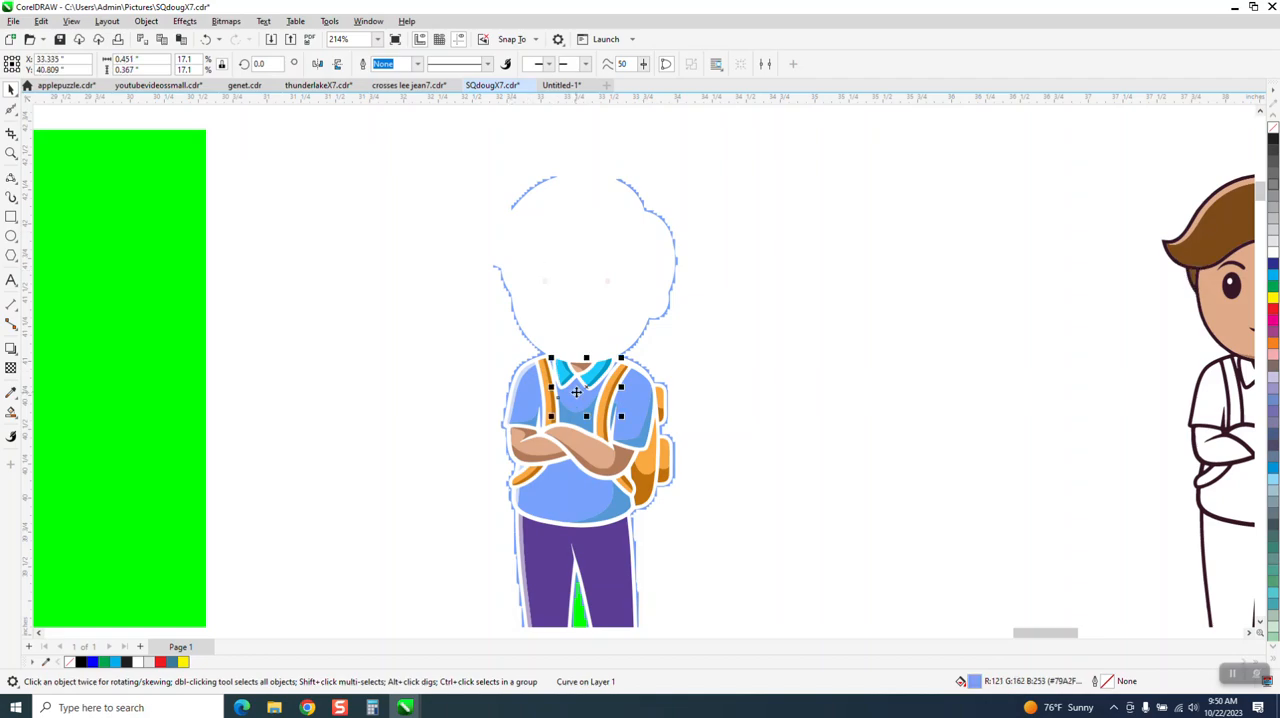
{"action": "key", "text": "Right"}
{"action": "left_click", "coordinate": [580, 413]}
{"action": "key", "text": "Right"}
{"action": "left_click", "coordinate": [593, 380]}
{"action": "key", "text": "Right"}
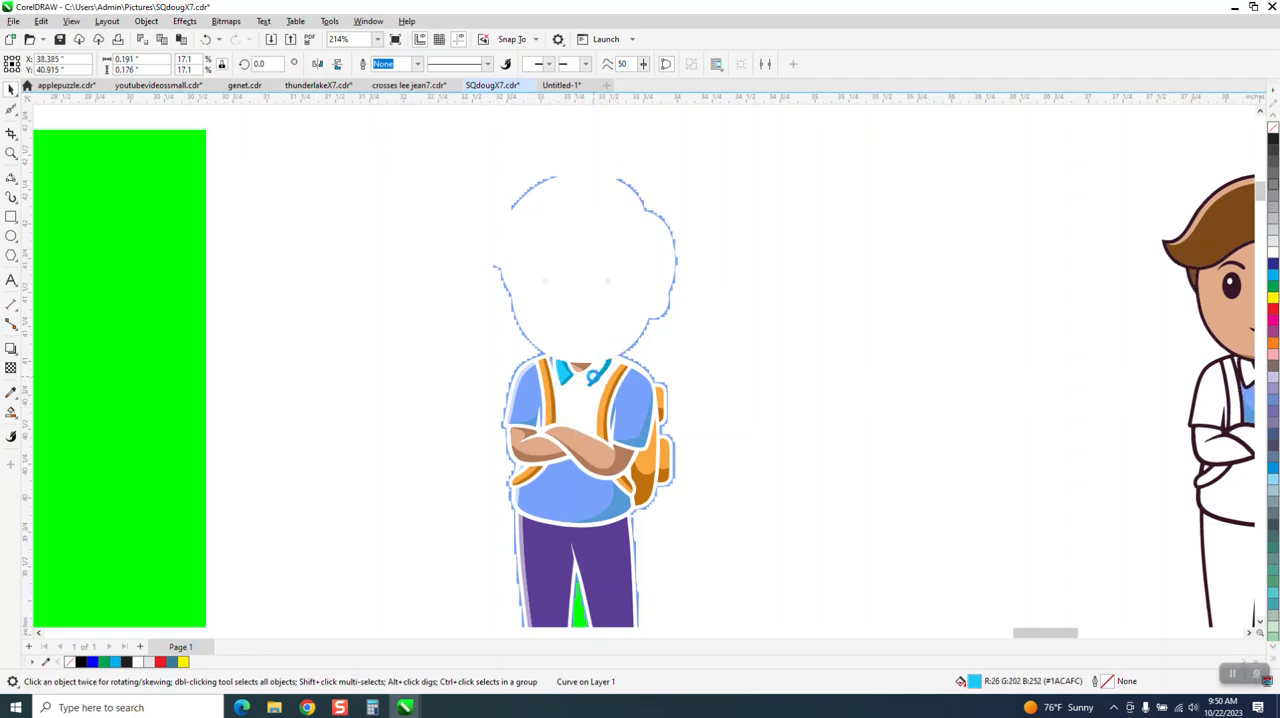
{"action": "left_click", "coordinate": [593, 378]}
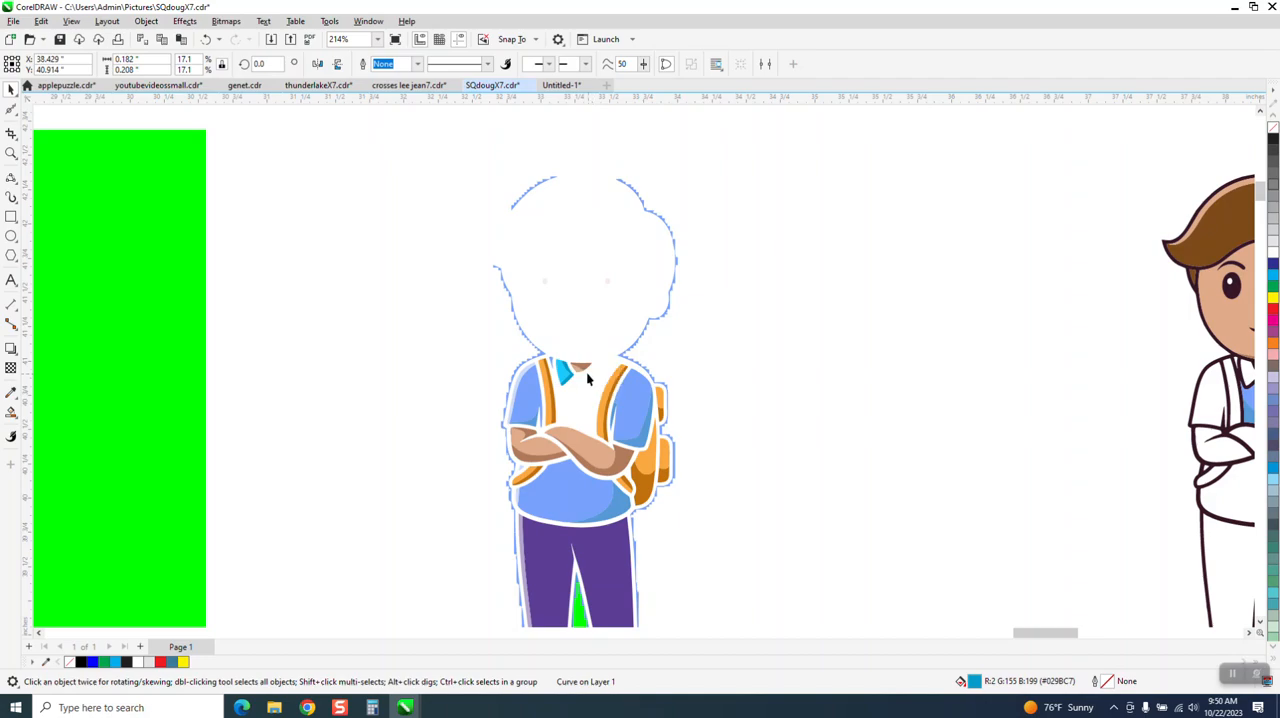
Step: Nudge the traced boy's neck skin, remaining collar pieces and the small shoulder piece beside the strap 5 inches right
{"action": "left_click", "coordinate": [583, 374]}
{"action": "key", "text": "Right"}
{"action": "left_click", "coordinate": [577, 369]}
{"action": "key", "text": "Right"}
{"action": "left_click", "coordinate": [566, 372]}
{"action": "key", "text": "Right"}
{"action": "left_click", "coordinate": [569, 372]}
{"action": "key", "text": "Right"}
{"action": "left_click", "coordinate": [552, 365]}
{"action": "key", "text": "Right"}
Step: Nudge the blue fill, pale highlight and shadow of the sleeve farthest from the backpack 5 inches right
{"action": "left_click", "coordinate": [528, 384]}
{"action": "key", "text": "Right"}
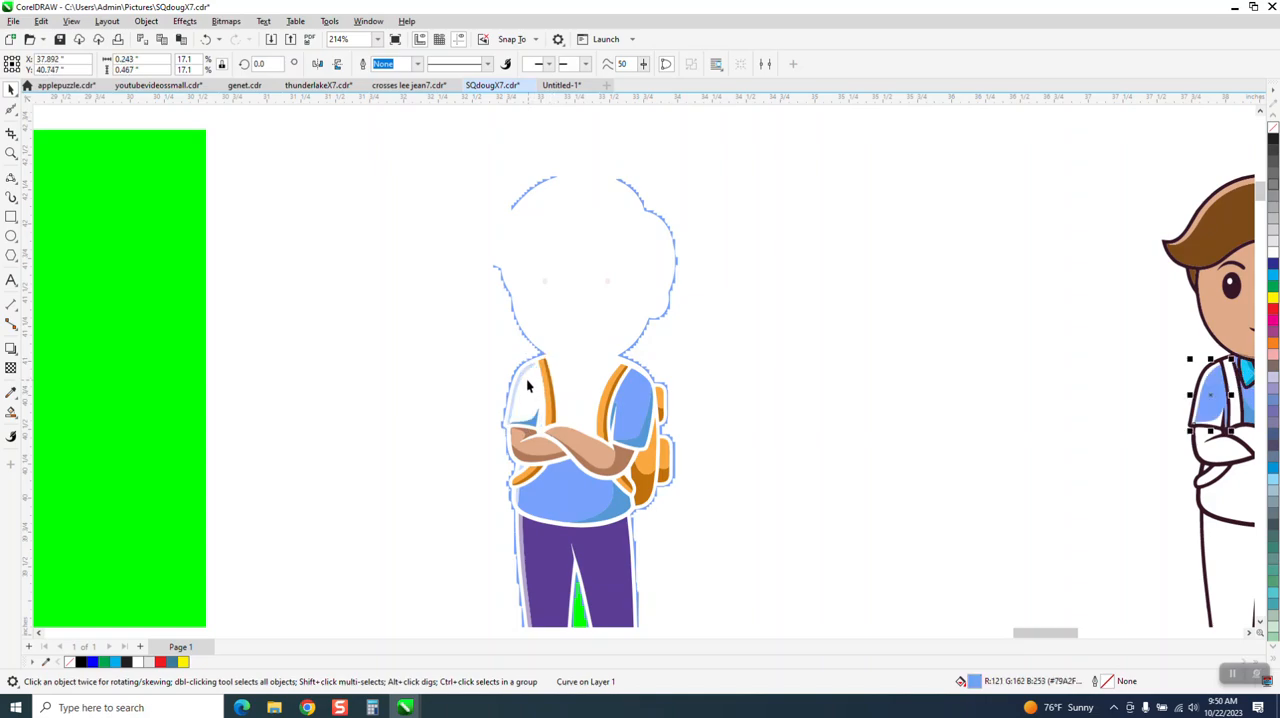
{"action": "left_click", "coordinate": [530, 390]}
{"action": "key", "text": "Right"}
{"action": "left_click", "coordinate": [532, 428]}
{"action": "key", "text": "Right"}
Step: Nudge the orange fills and darker shading of both shoulder straps 5 inches to the right
{"action": "left_click", "coordinate": [547, 403]}
{"action": "key", "text": "Right"}
{"action": "left_click", "coordinate": [553, 400]}
{"action": "key", "text": "Right"}
{"action": "left_click", "coordinate": [601, 405]}
{"action": "key", "text": "Right"}
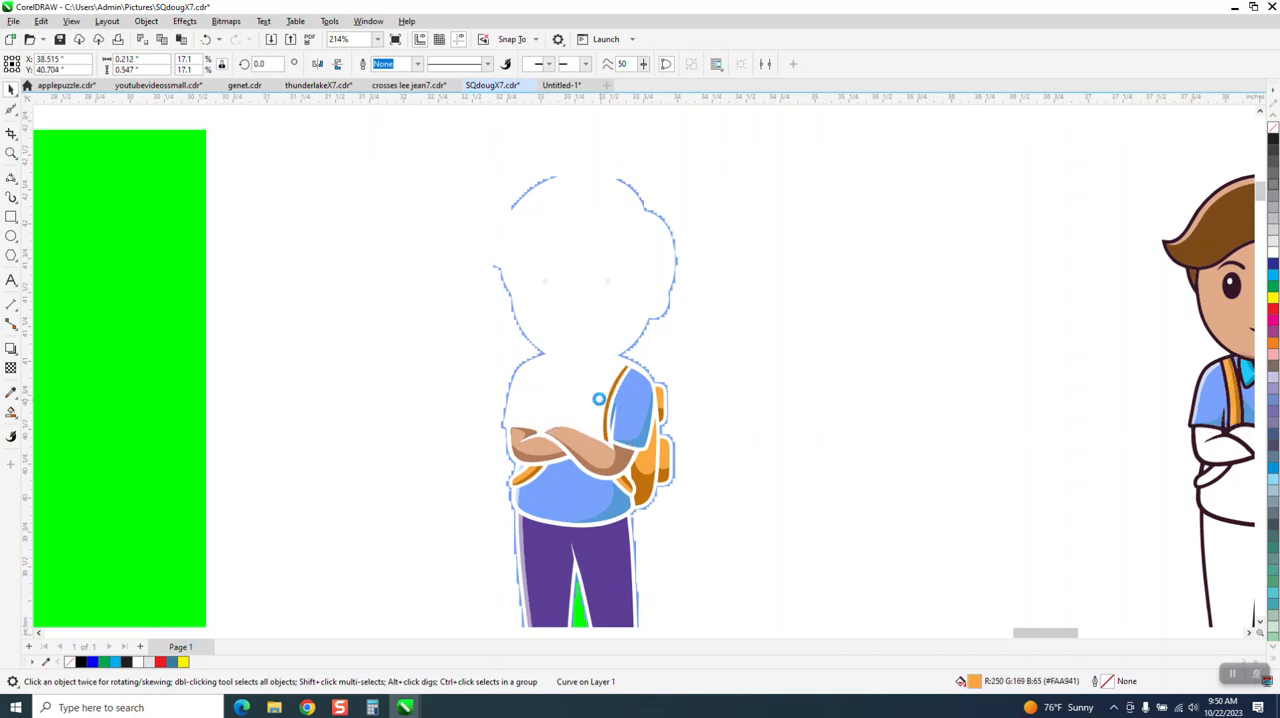
{"action": "left_click", "coordinate": [607, 405]}
{"action": "key", "text": "Right"}
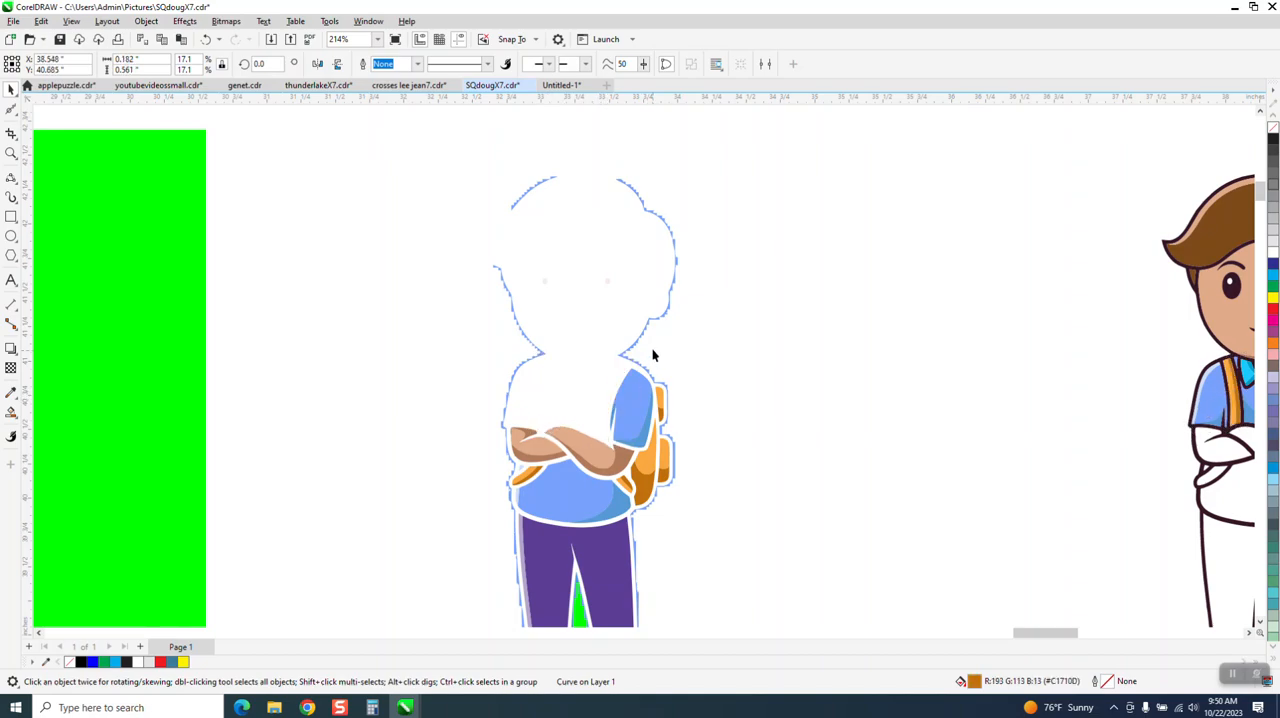
Step: Delete the jagged blue fringe piece between the boy's ear and the shoulder on the backpack side
{"action": "left_click", "coordinate": [638, 338]}
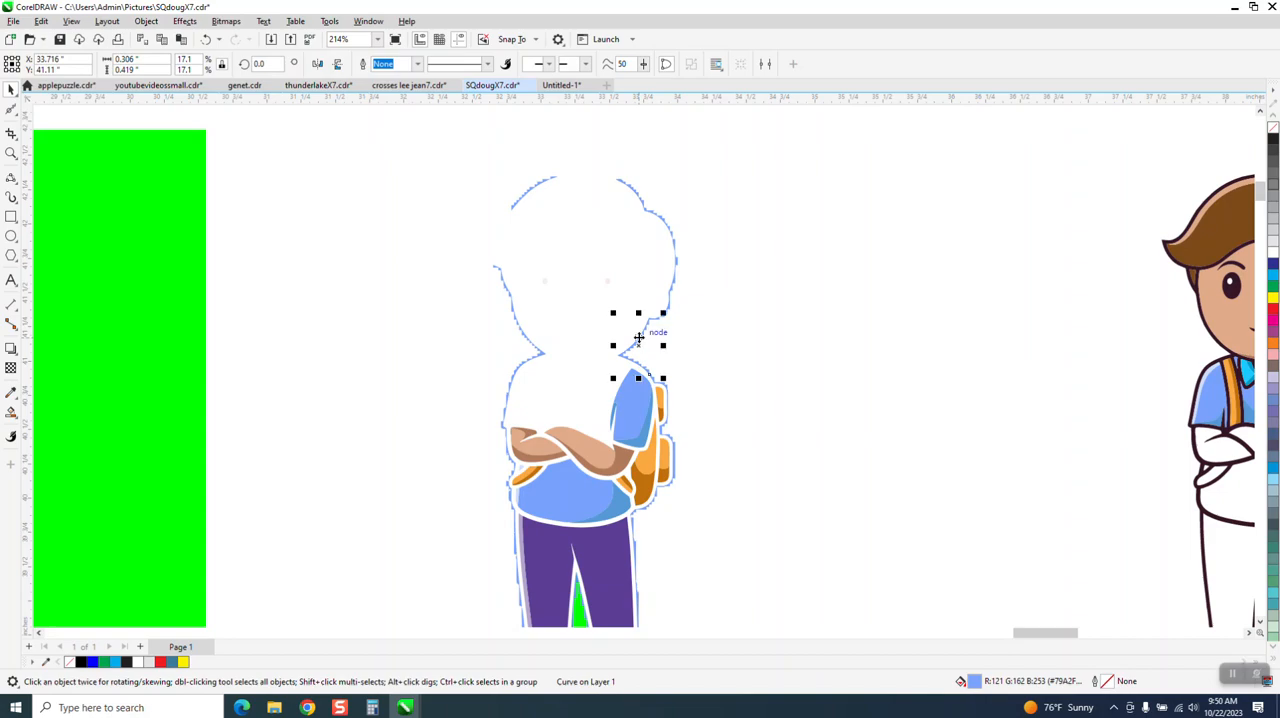
{"action": "key", "text": "XF86Calculator"}
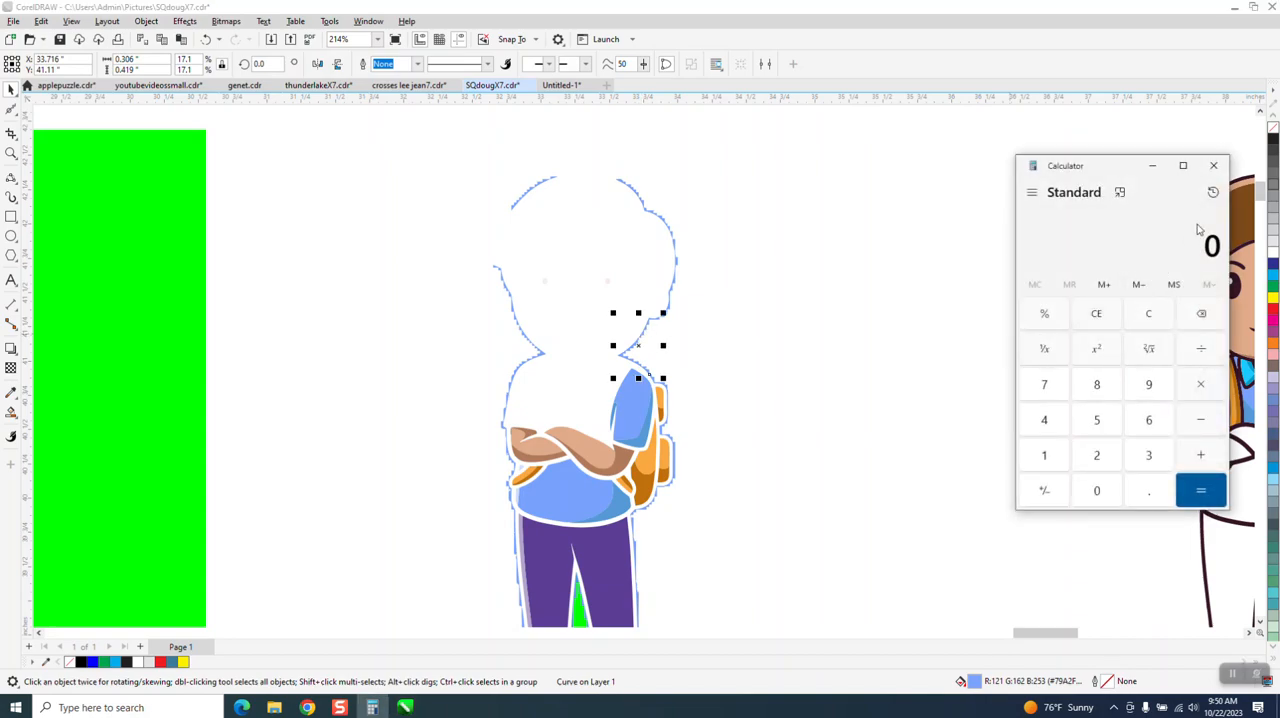
{"action": "left_click", "coordinate": [1213, 165]}
{"action": "left_click", "coordinate": [758, 363]}
Step: Nudge the backpack-side sleeve's blue fill and shadow 5 inches to the right
{"action": "left_click", "coordinate": [640, 394]}
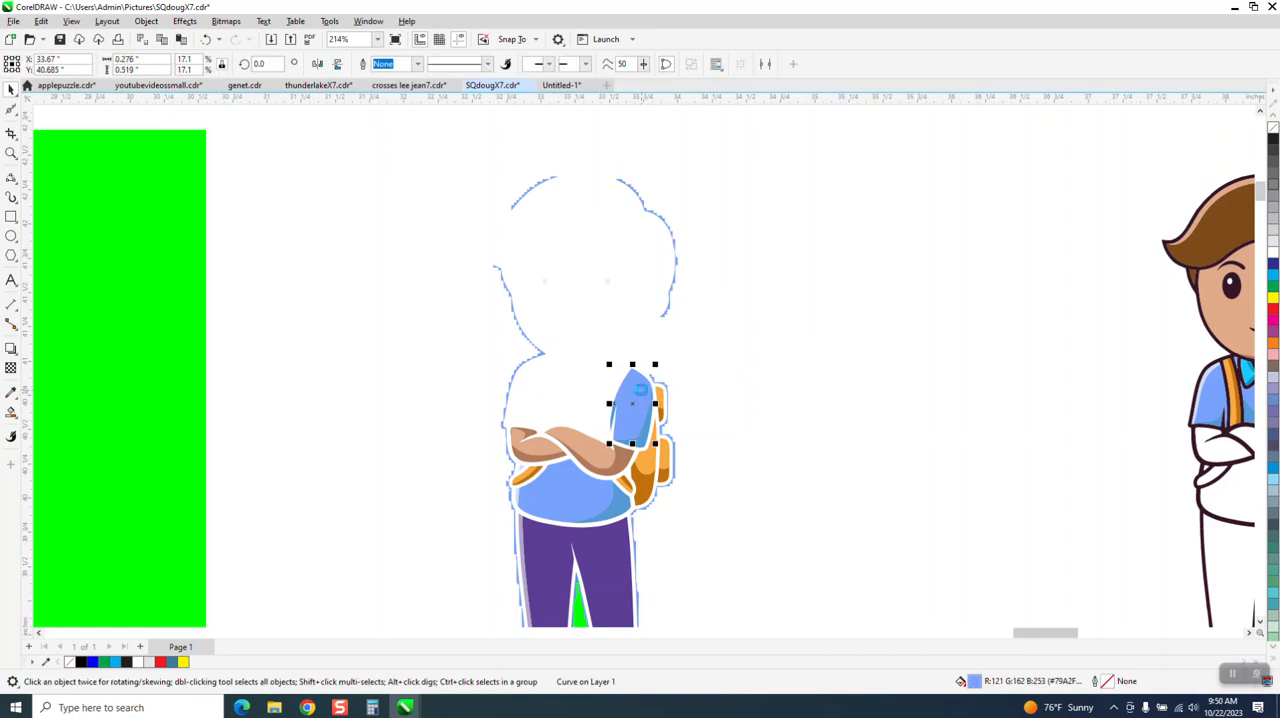
{"action": "key", "text": "Delete"}
{"action": "left_click", "coordinate": [645, 432]}
{"action": "key", "text": "Delete"}
Step: Nudge the orange backpack pieces, their darker shading and the lower strap end beside them 5 inches right
{"action": "left_click", "coordinate": [661, 405]}
{"action": "key", "text": "Delete"}
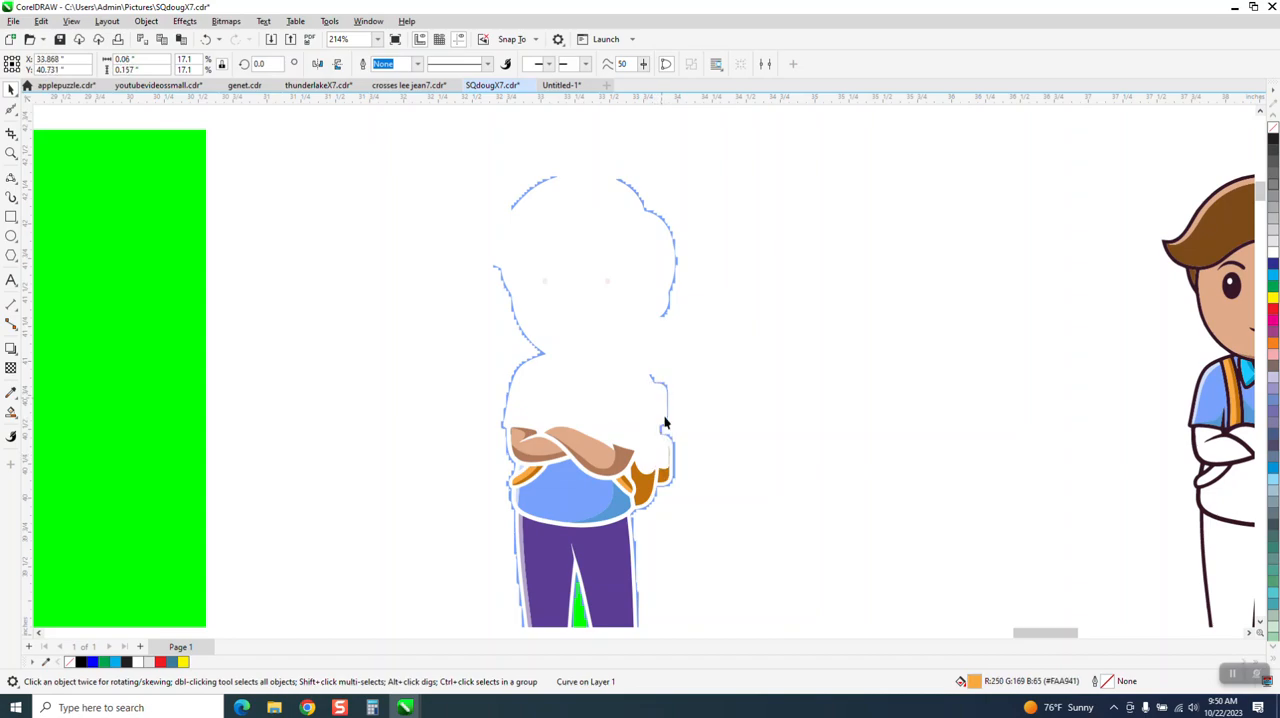
{"action": "left_click", "coordinate": [665, 472]}
{"action": "key", "text": "Delete"}
{"action": "left_click", "coordinate": [625, 486]}
{"action": "key", "text": "Delete"}
{"action": "left_click", "coordinate": [624, 487]}
{"action": "key", "text": "Delete"}
Step: Nudge the skin fills and darker shading of both crossed forearms 5 inches to the right
{"action": "left_click", "coordinate": [615, 460]}
{"action": "key", "text": "Delete"}
{"action": "left_click", "coordinate": [582, 466]}
{"action": "key", "text": "Delete"}
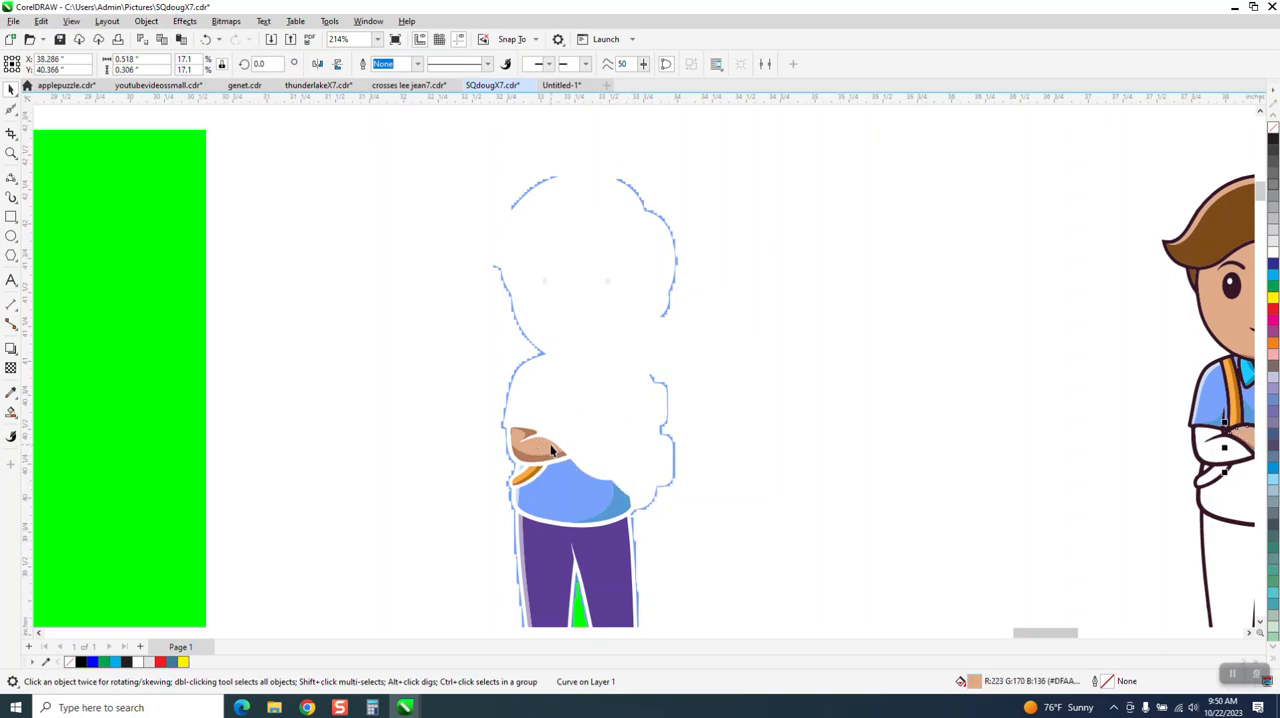
{"action": "left_click", "coordinate": [553, 452]}
{"action": "key", "text": "Delete"}
{"action": "left_click", "coordinate": [537, 458]}
{"action": "key", "text": "Delete"}
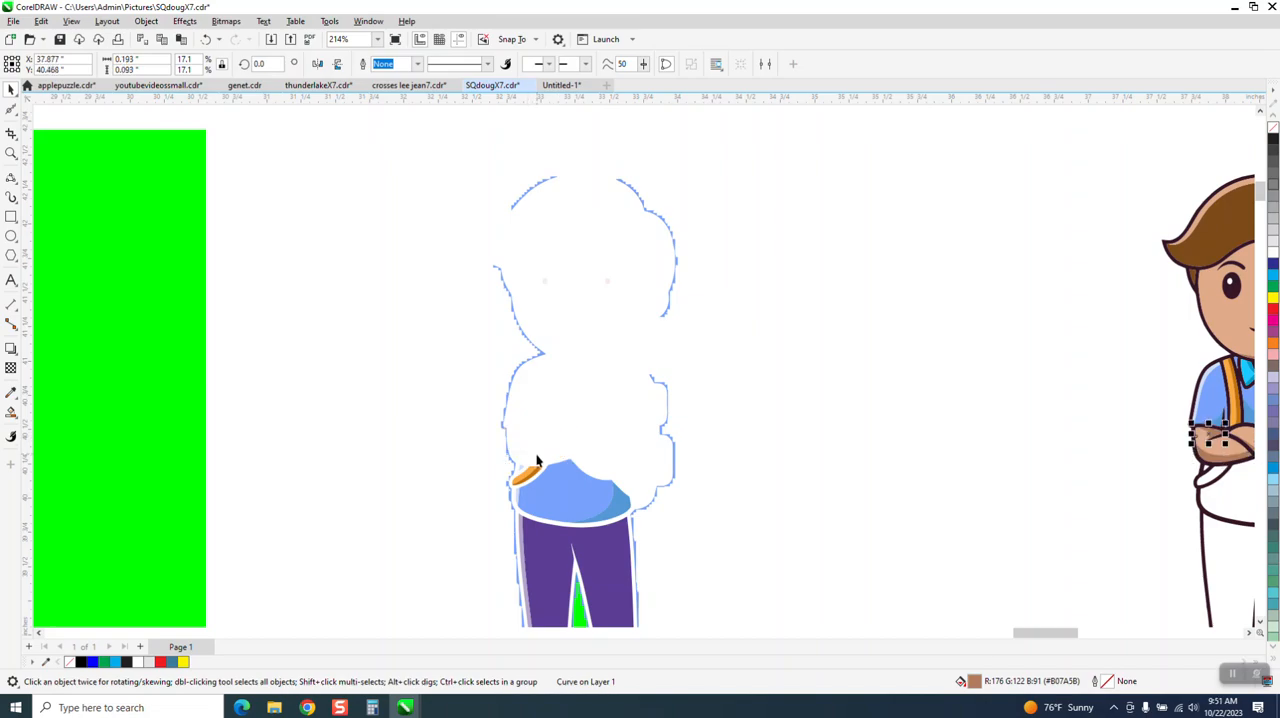
Step: Nudge the remaining orange strap end and the lower shirt's blue fill and shadow 5 inches right
{"action": "left_click", "coordinate": [536, 474]}
{"action": "key", "text": "Delete"}
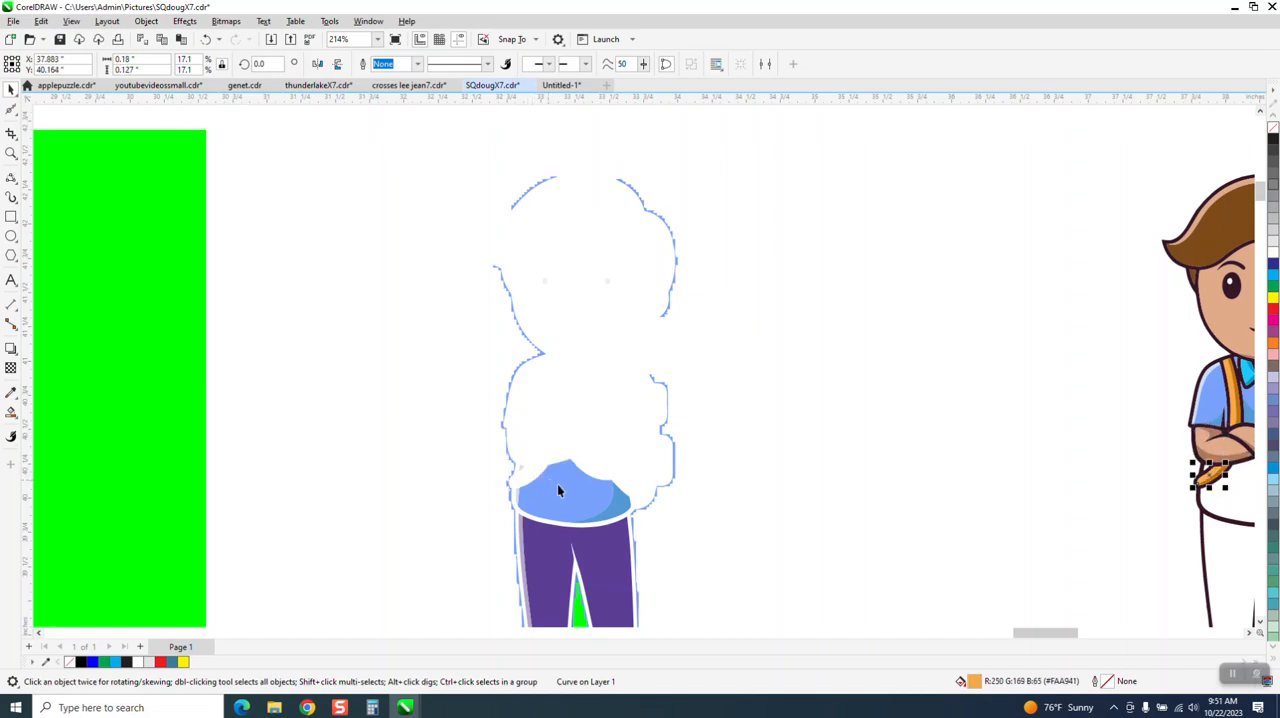
{"action": "left_click", "coordinate": [557, 484]}
{"action": "key", "text": "Delete"}
{"action": "left_click", "coordinate": [615, 497]}
{"action": "key", "text": "Delete"}
Step: Nudge the purple trousers and the pale highlights along the trouser and shirt edge 5 inches right
{"action": "left_click", "coordinate": [613, 538]}
{"action": "key", "text": "Right"}
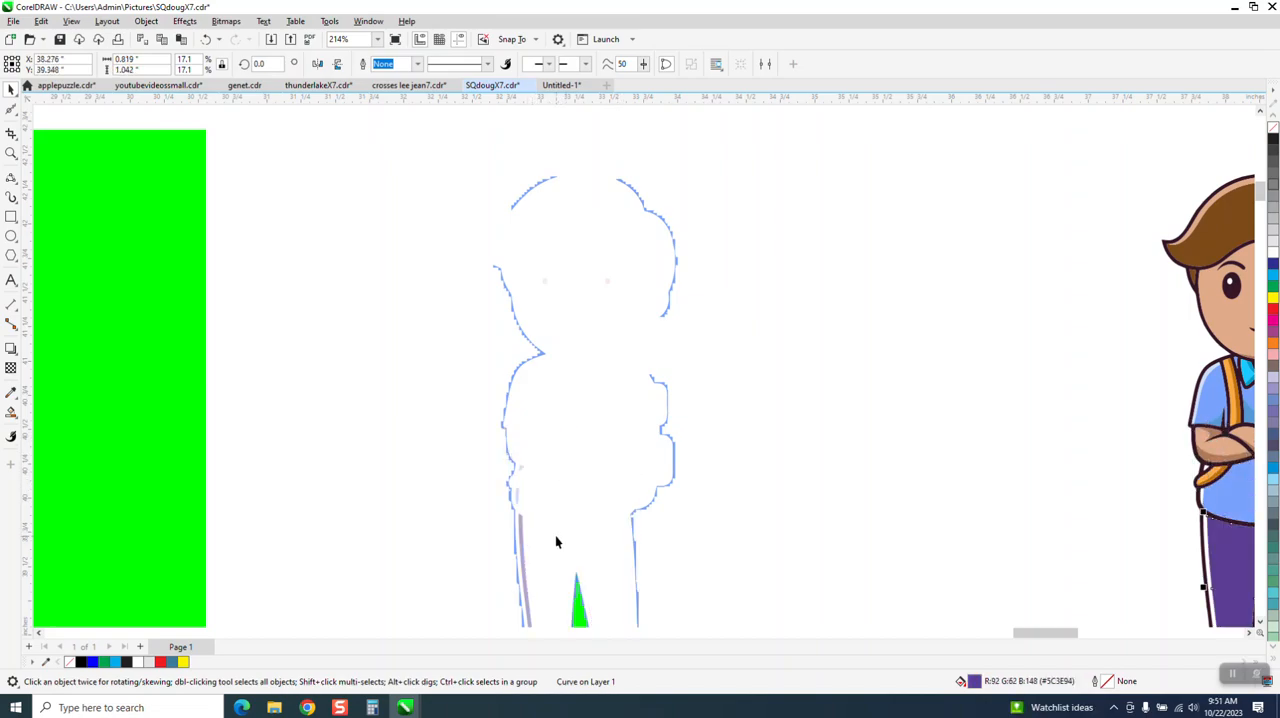
{"action": "left_click", "coordinate": [519, 535]}
{"action": "key", "text": "Right"}
{"action": "left_click", "coordinate": [517, 503]}
{"action": "key", "text": "Right"}
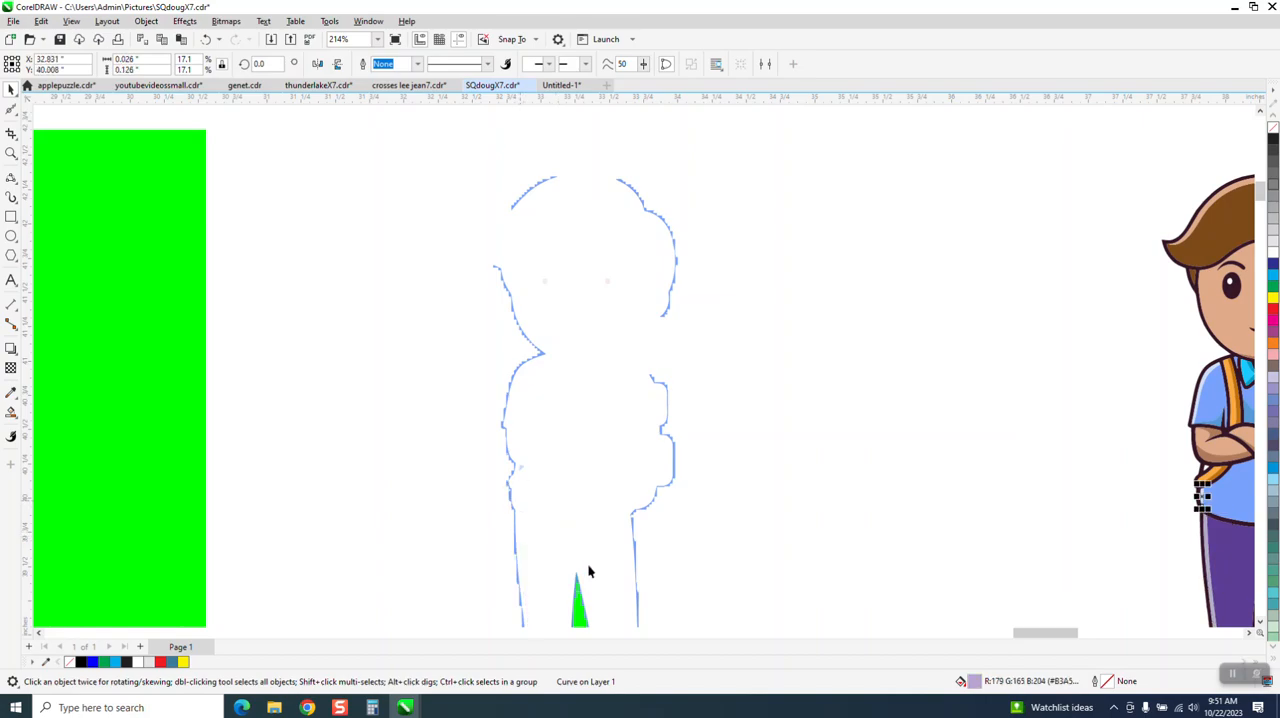
Step: Nudge the main red fill of the shoe on the backpack side 5 inches to the right
{"action": "scroll", "coordinate": [570, 452], "scroll_direction": "down", "scroll_amount": 2}
{"action": "left_click", "coordinate": [606, 587]}
{"action": "key", "text": "Right"}
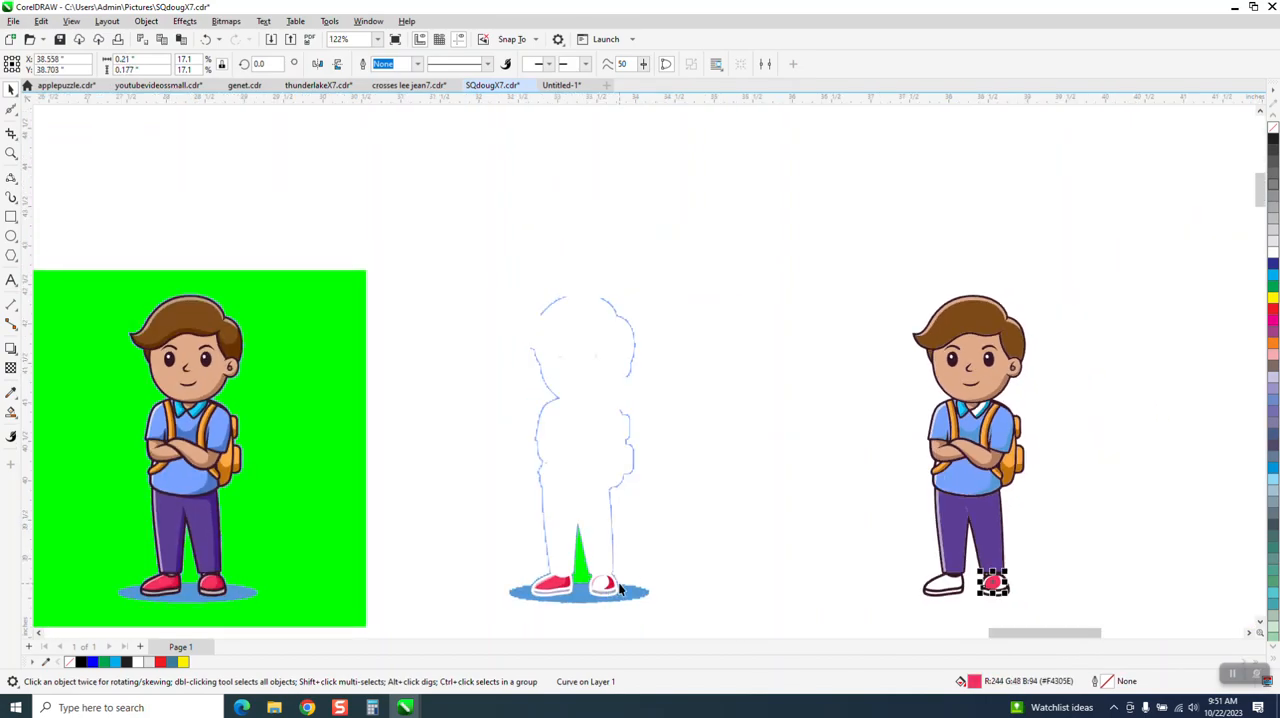
Step: Nudge the green triangle between the boy's legs 5 inches to the right
{"action": "left_click", "coordinate": [11, 152]}
{"action": "left_click_drag", "start_coordinate": [422, 458], "coordinate": [748, 662]}
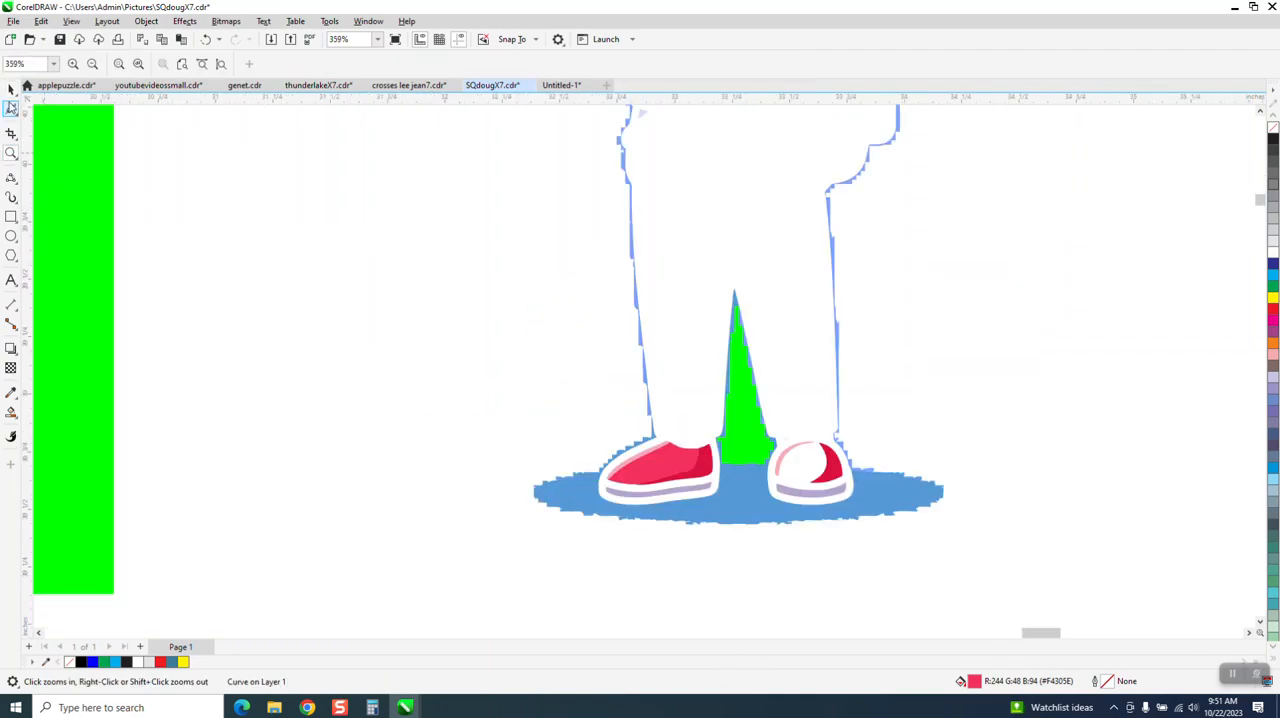
{"action": "key", "text": "space"}
{"action": "left_click", "coordinate": [747, 416]}
{"action": "key", "text": "Right"}
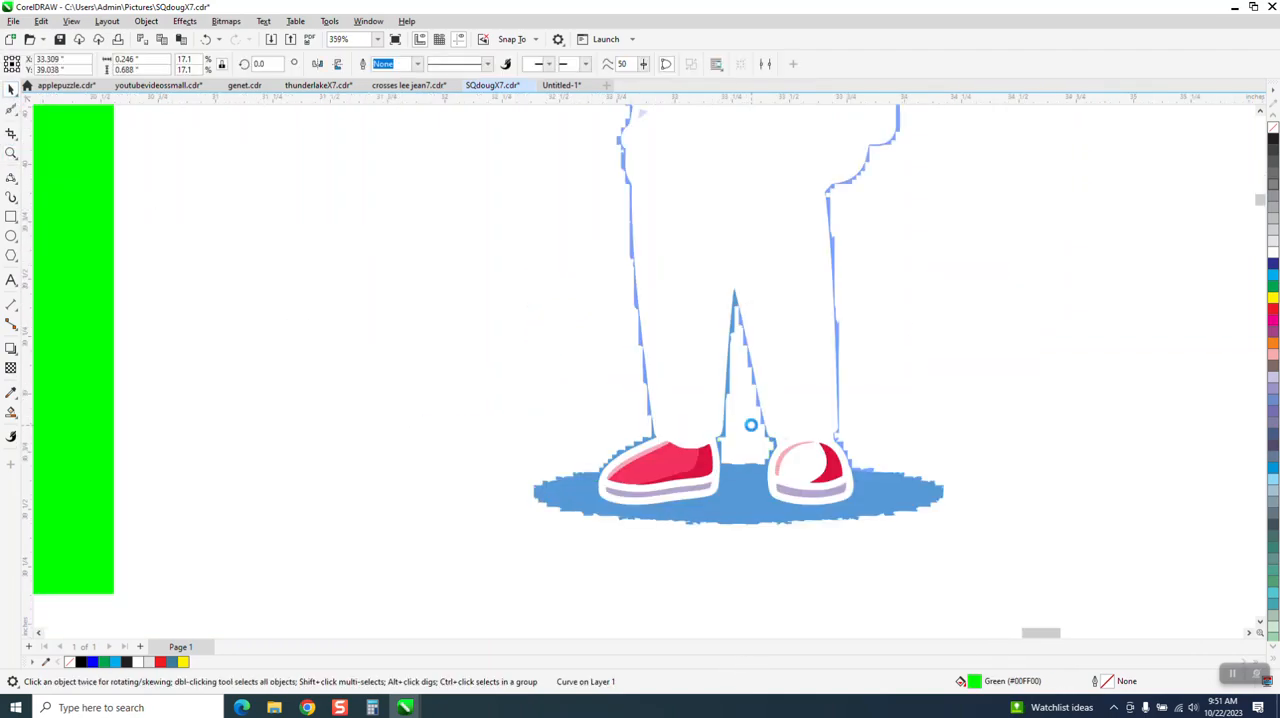
Step: Nudge the backpack-side shoe's dark red shading, pink highlight and sole 5 inches to the right
{"action": "left_click", "coordinate": [838, 471]}
{"action": "key", "text": "Right"}
{"action": "left_click", "coordinate": [795, 445]}
{"action": "key", "text": "Right"}
{"action": "left_click", "coordinate": [810, 493]}
{"action": "key", "text": "Right"}
Step: Nudge the other shoe's sole, dark red shading, red fill and pink highlight 5 inches to the right
{"action": "left_click", "coordinate": [700, 487]}
{"action": "key", "text": "Right"}
{"action": "left_click", "coordinate": [697, 469]}
{"action": "key", "text": "Right"}
{"action": "left_click", "coordinate": [684, 459]}
{"action": "key", "text": "Right"}
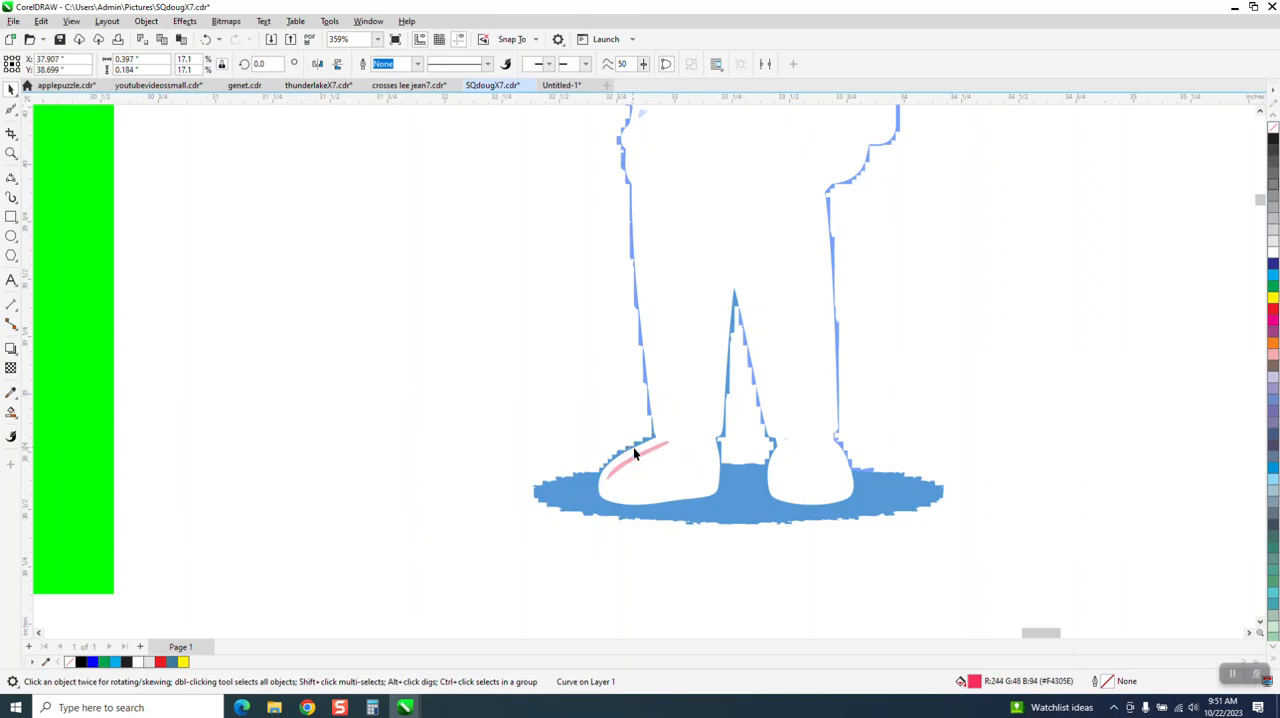
{"action": "left_click", "coordinate": [646, 457]}
{"action": "key", "text": "Right"}
Step: Delete the blue ground shadow with its attached fringe and the green triangle between the moved boy's legs
{"action": "left_click", "coordinate": [731, 495]}
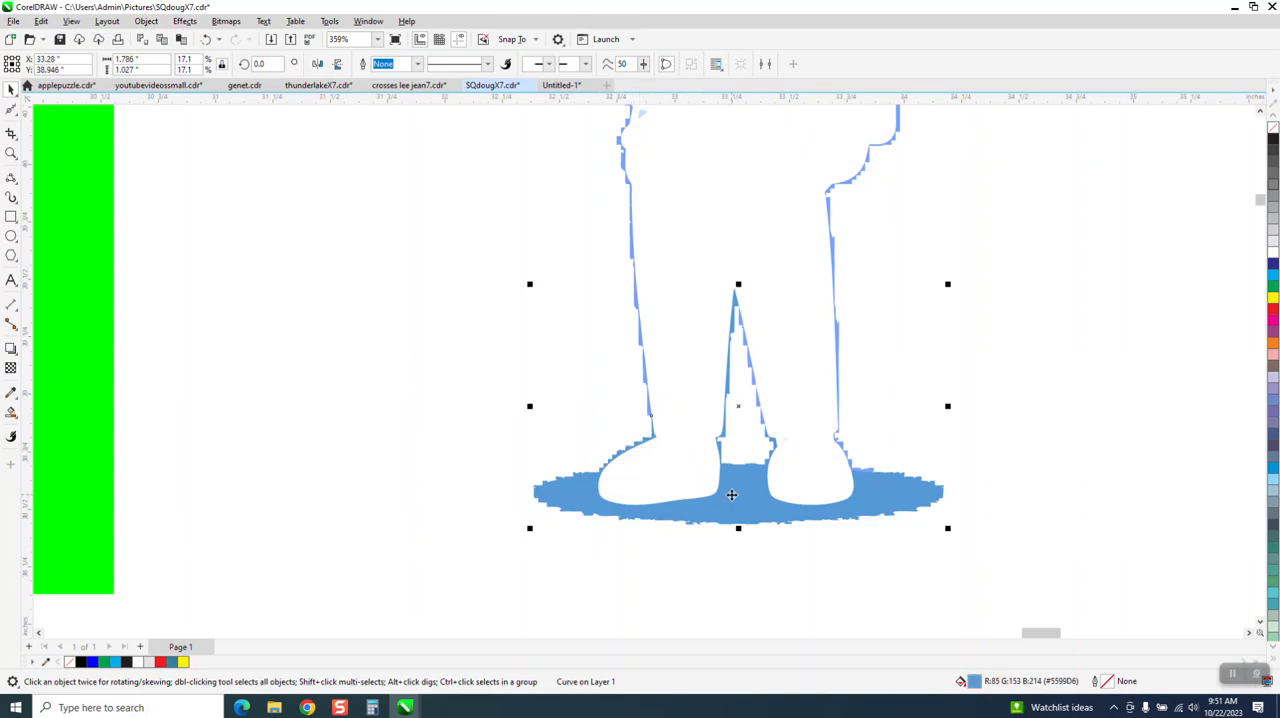
{"action": "scroll", "coordinate": [671, 487], "scroll_direction": "down", "scroll_amount": 4}
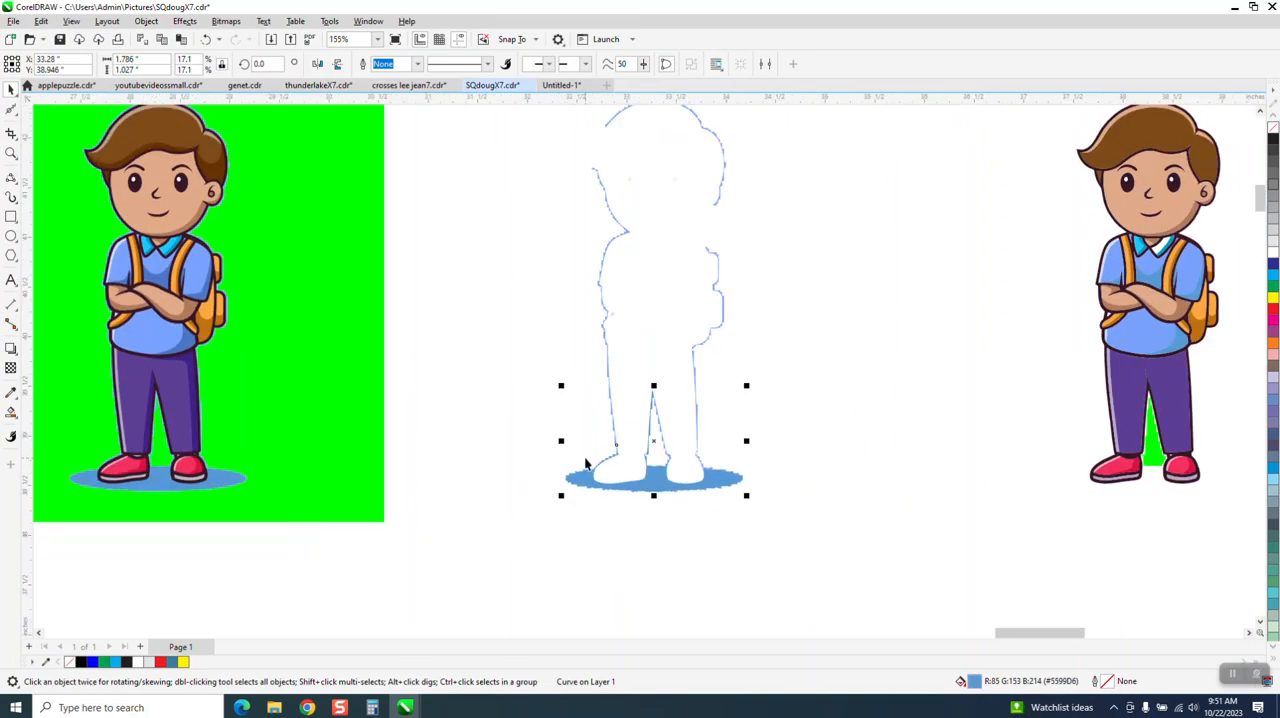
{"action": "key", "text": "Delete"}
{"action": "scroll", "coordinate": [560, 466], "scroll_direction": "down", "scroll_amount": 1}
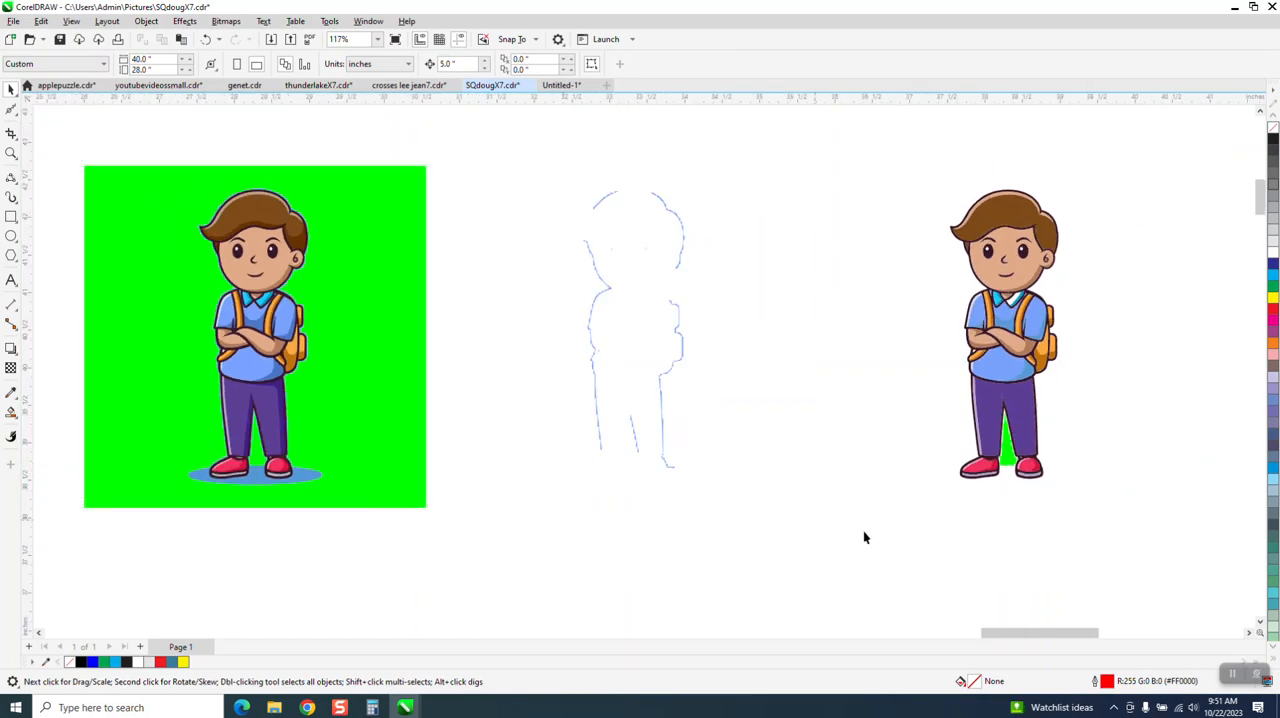
{"action": "left_click", "coordinate": [1006, 458]}
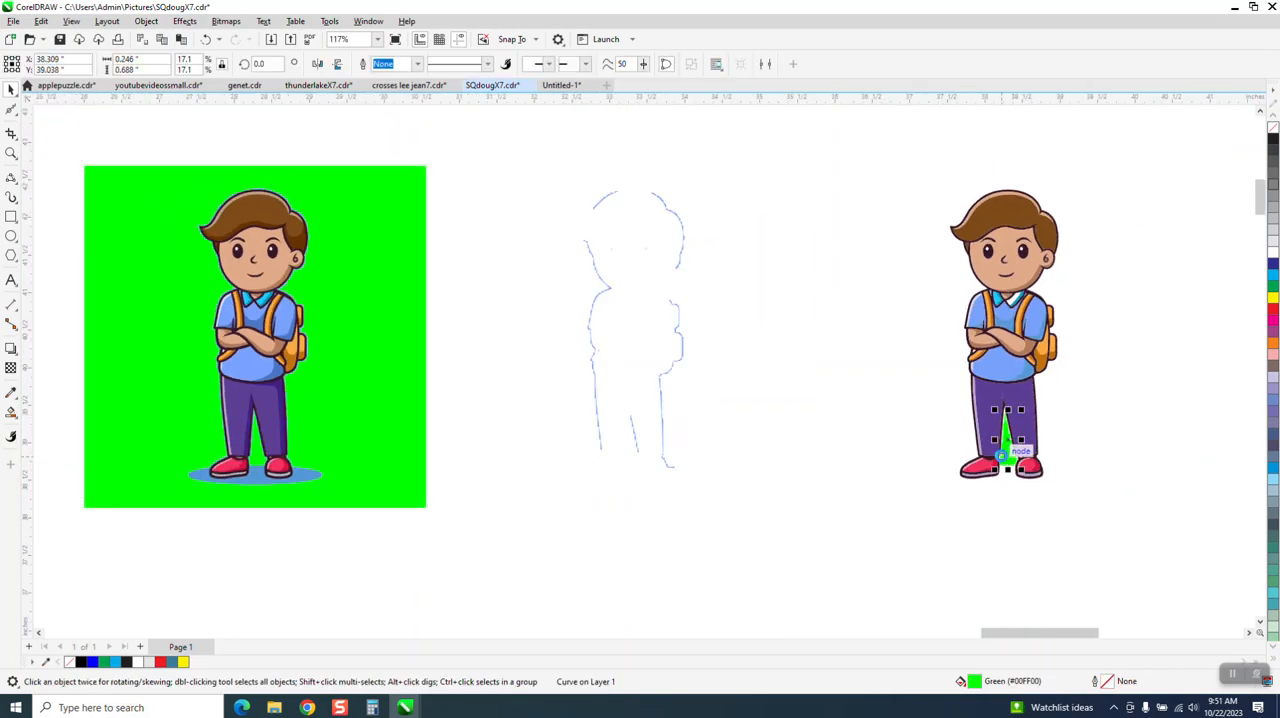
{"action": "key", "text": "Delete"}
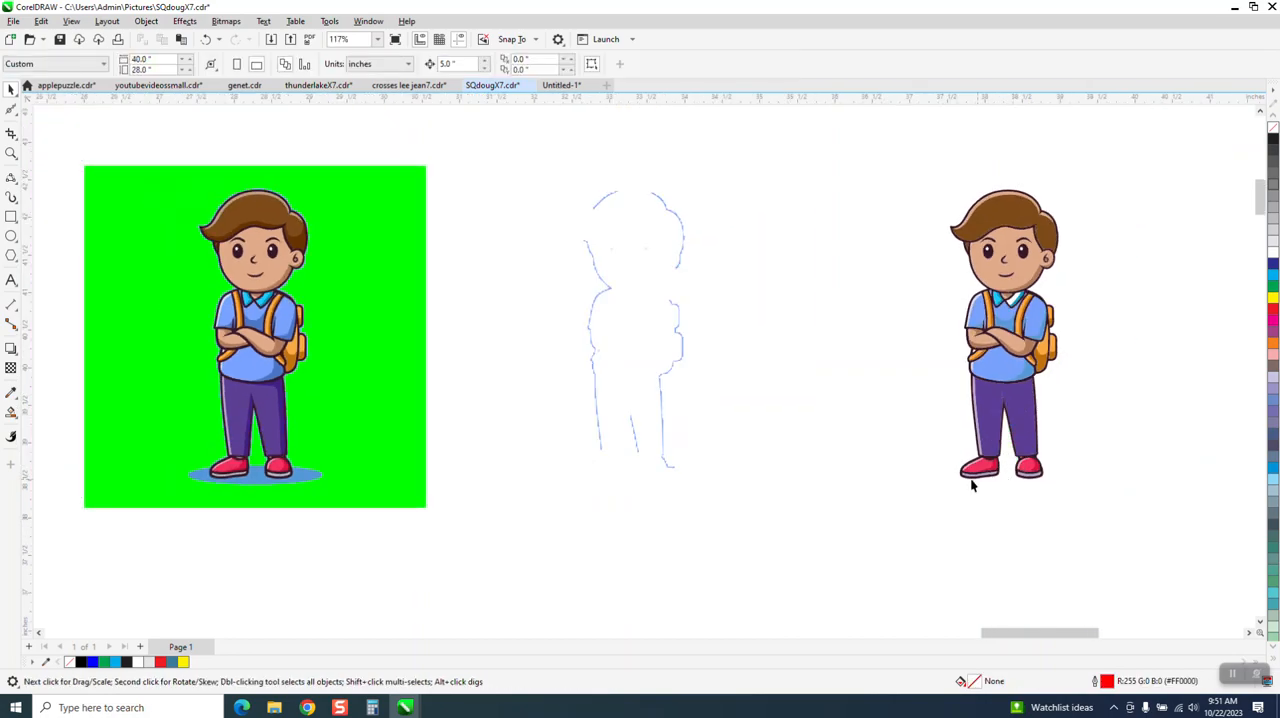
Step: Smart Fill the white gap in the moved boy's collar with the light blue sampled from the opposite collar flap
{"action": "left_click", "coordinate": [9, 165]}
{"action": "left_click_drag", "start_coordinate": [946, 212], "coordinate": [1136, 387]}
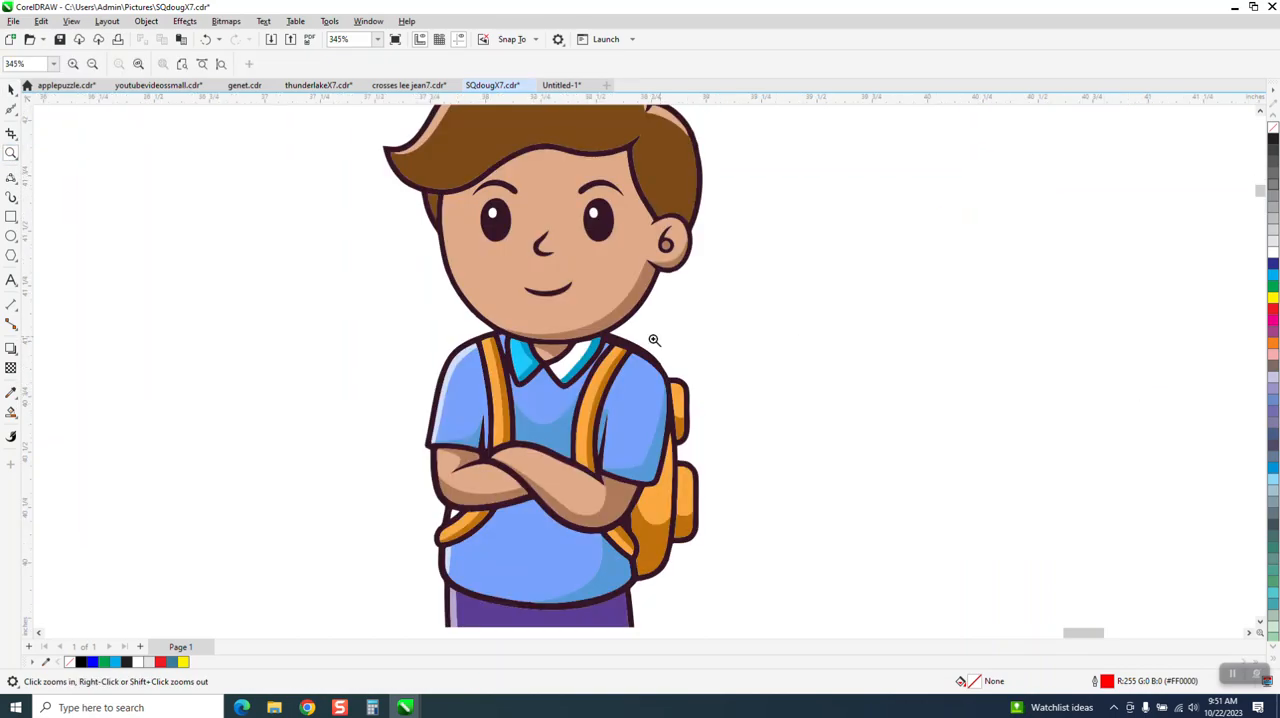
{"action": "left_click", "coordinate": [12, 90]}
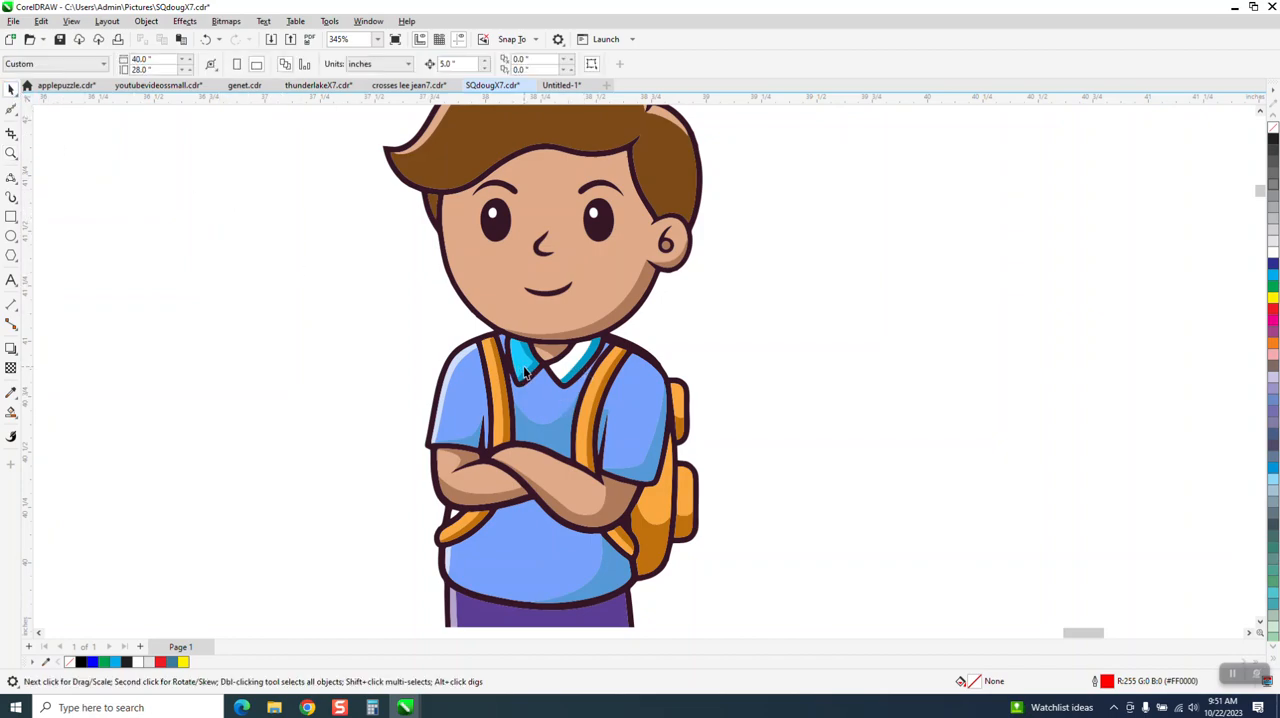
{"action": "left_click", "coordinate": [14, 416]}
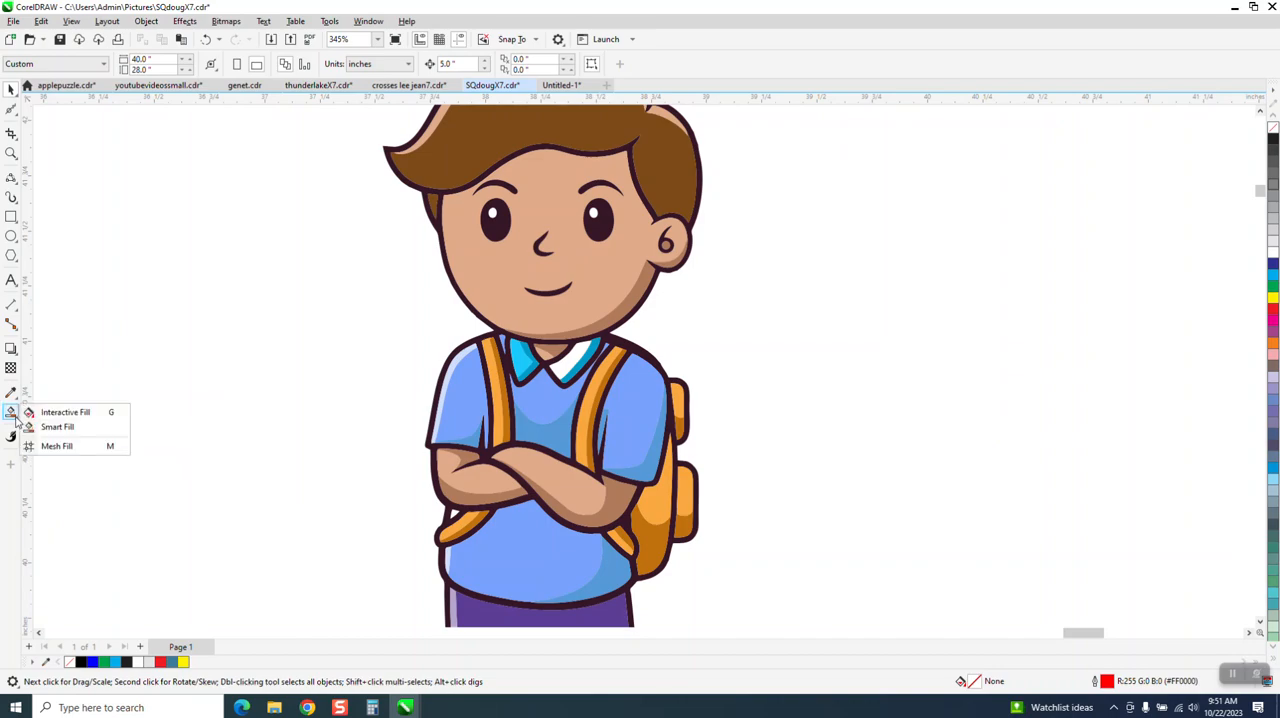
{"action": "left_click", "coordinate": [57, 426]}
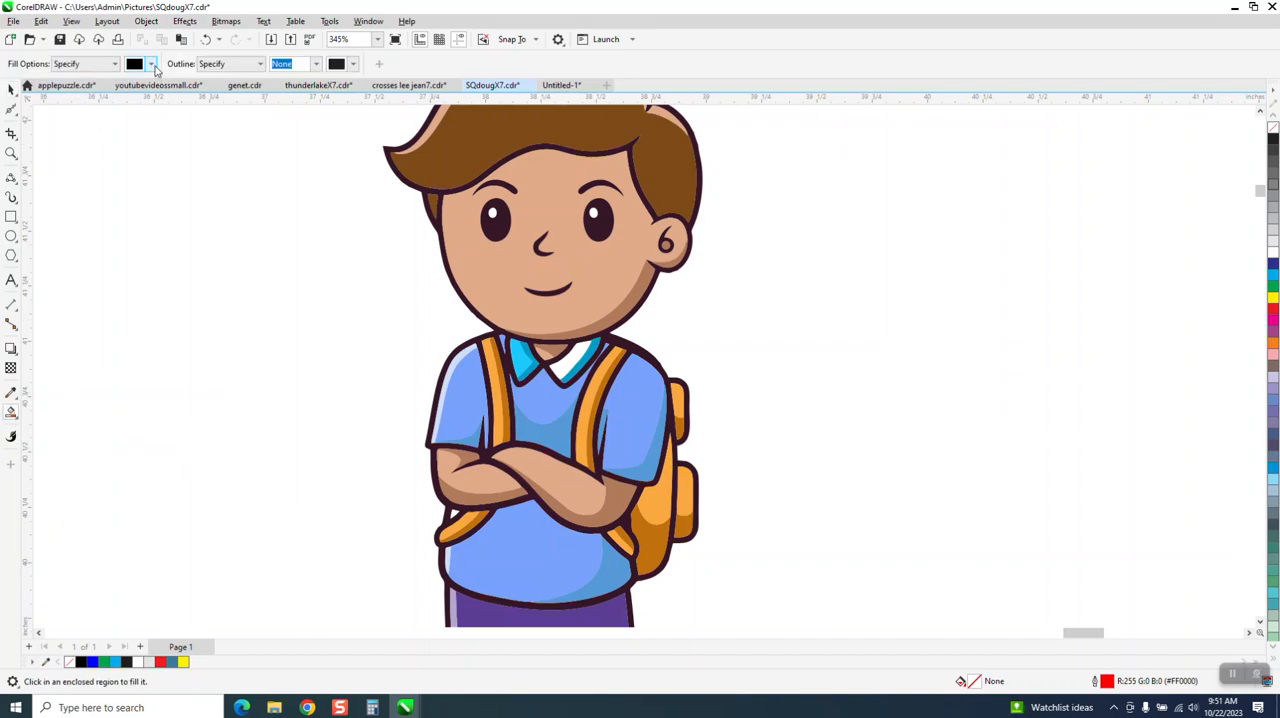
{"action": "left_click", "coordinate": [151, 64]}
{"action": "left_click", "coordinate": [263, 281]}
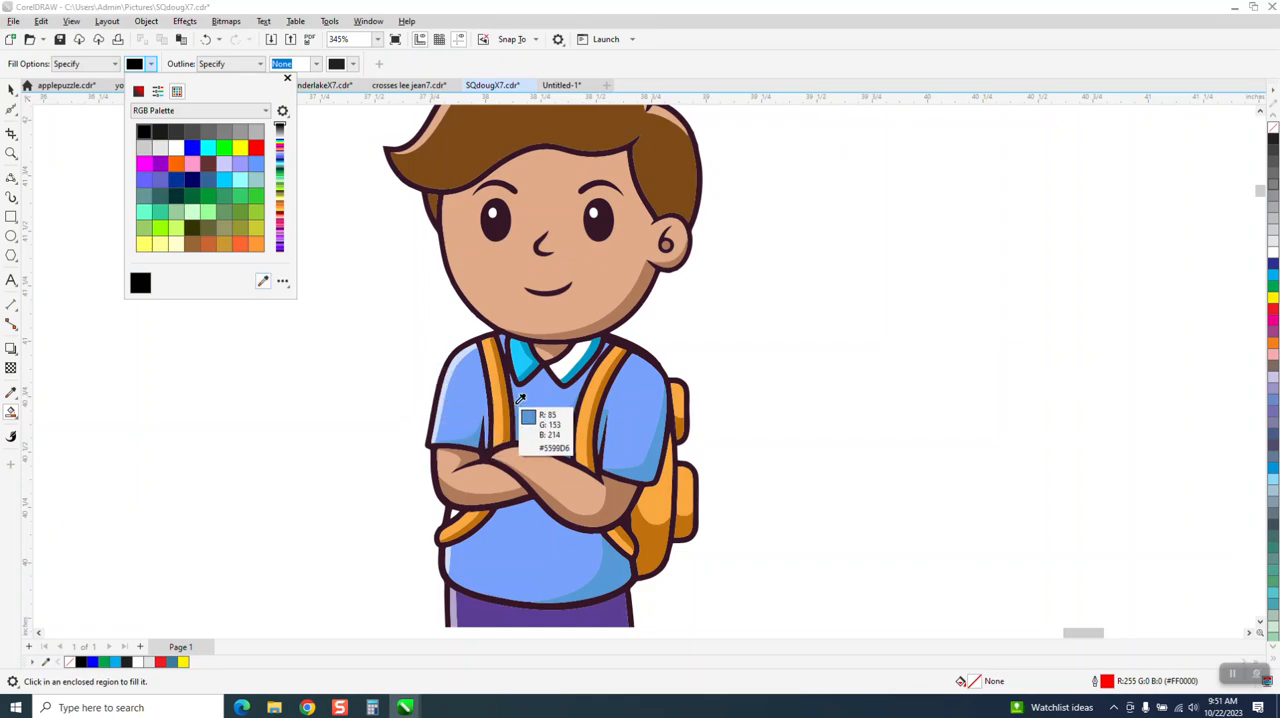
{"action": "left_click", "coordinate": [522, 356]}
{"action": "left_click", "coordinate": [560, 372]}
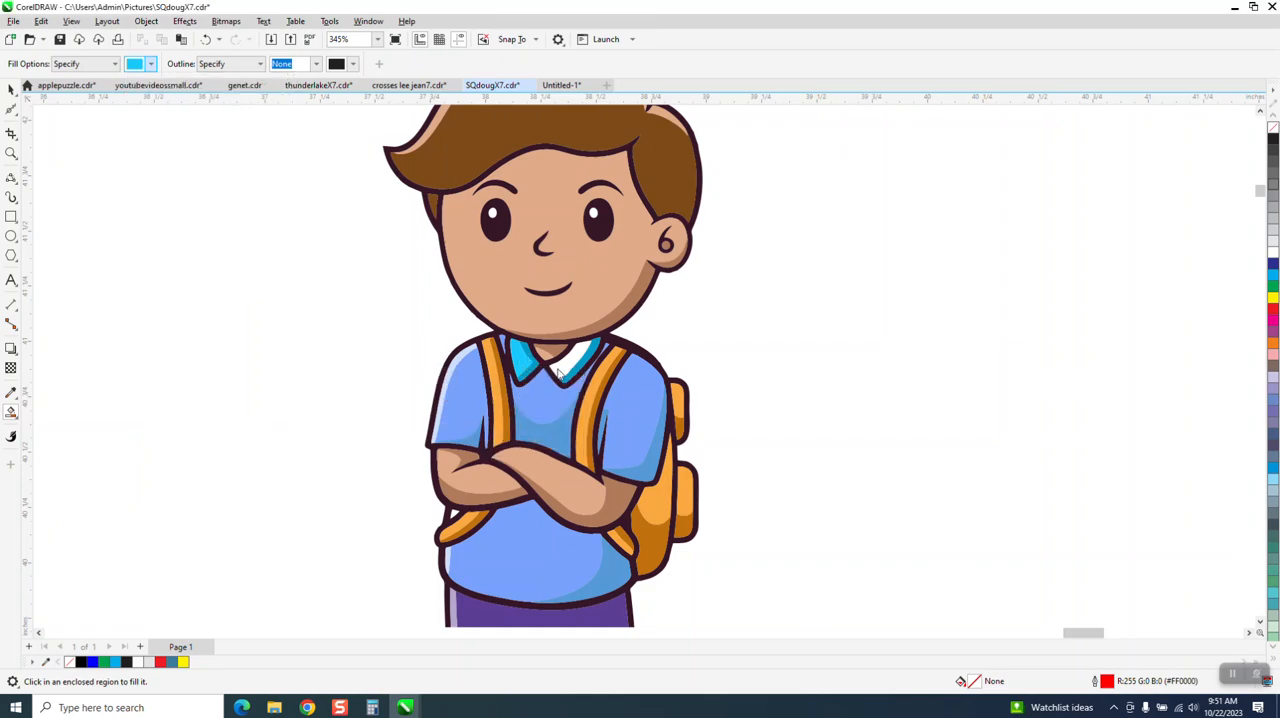
{"action": "left_click", "coordinate": [563, 370]}
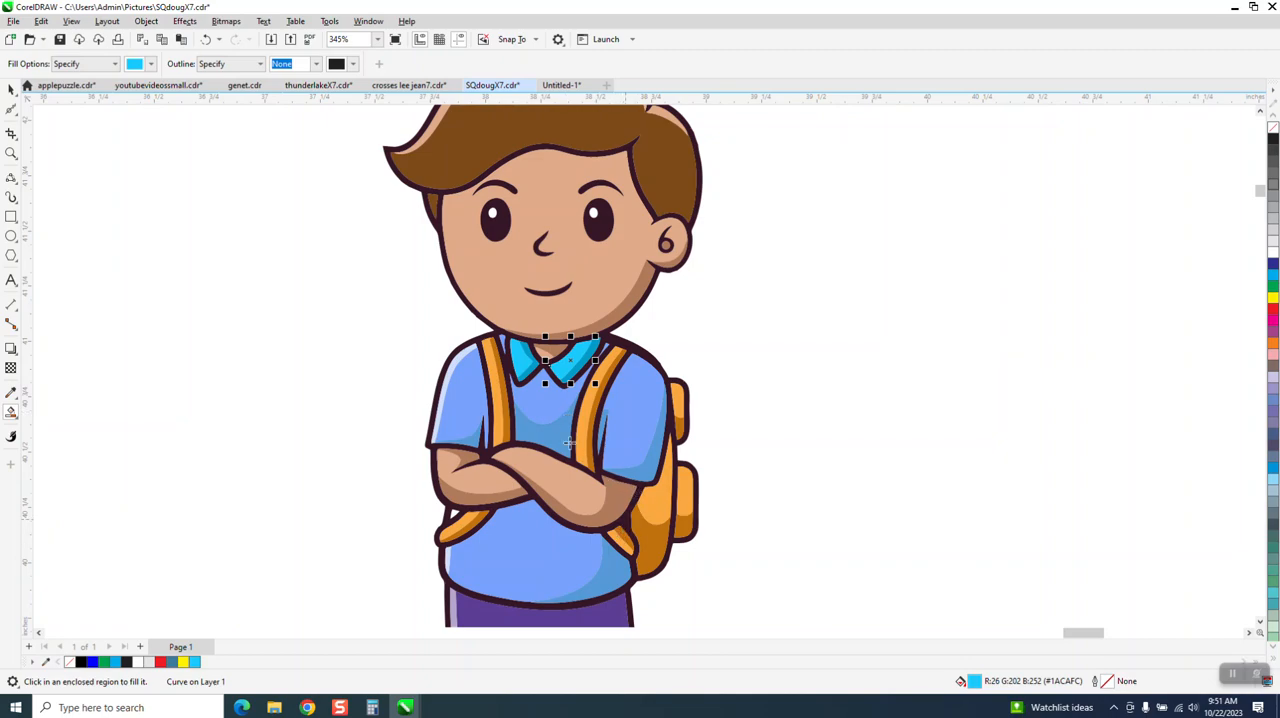
{"action": "left_click", "coordinate": [11, 89]}
{"action": "left_click", "coordinate": [350, 244]}
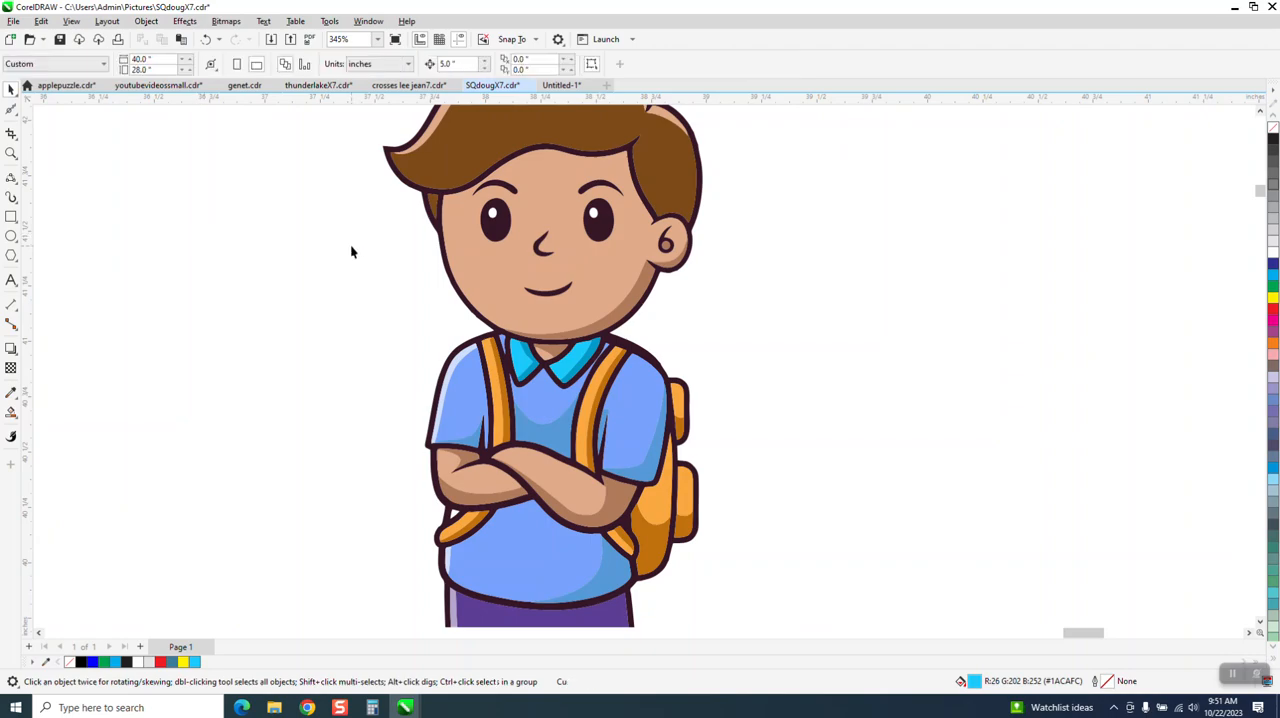
Step: Enlarge the moved boy's mouth to about 0.44 inches wide, placing it lower on the face
{"action": "left_click", "coordinate": [567, 291]}
{"action": "left_click_drag", "start_coordinate": [577, 277], "coordinate": [556, 313]}
Step: Delete the skin-coloured face fill with the mouth-shaped hole and move the enlarged mouth slightly up
{"action": "left_click", "coordinate": [592, 264]}
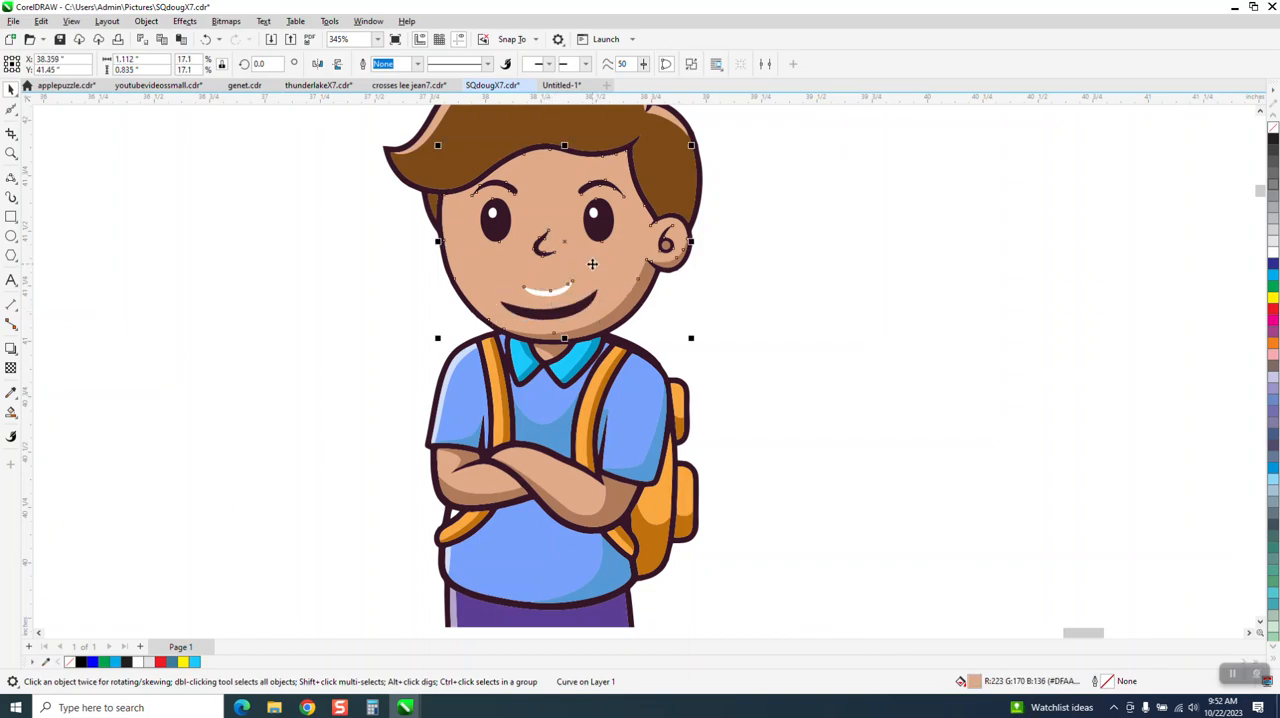
{"action": "key", "text": "Delete"}
{"action": "left_click_drag", "start_coordinate": [579, 312], "coordinate": [579, 298]}
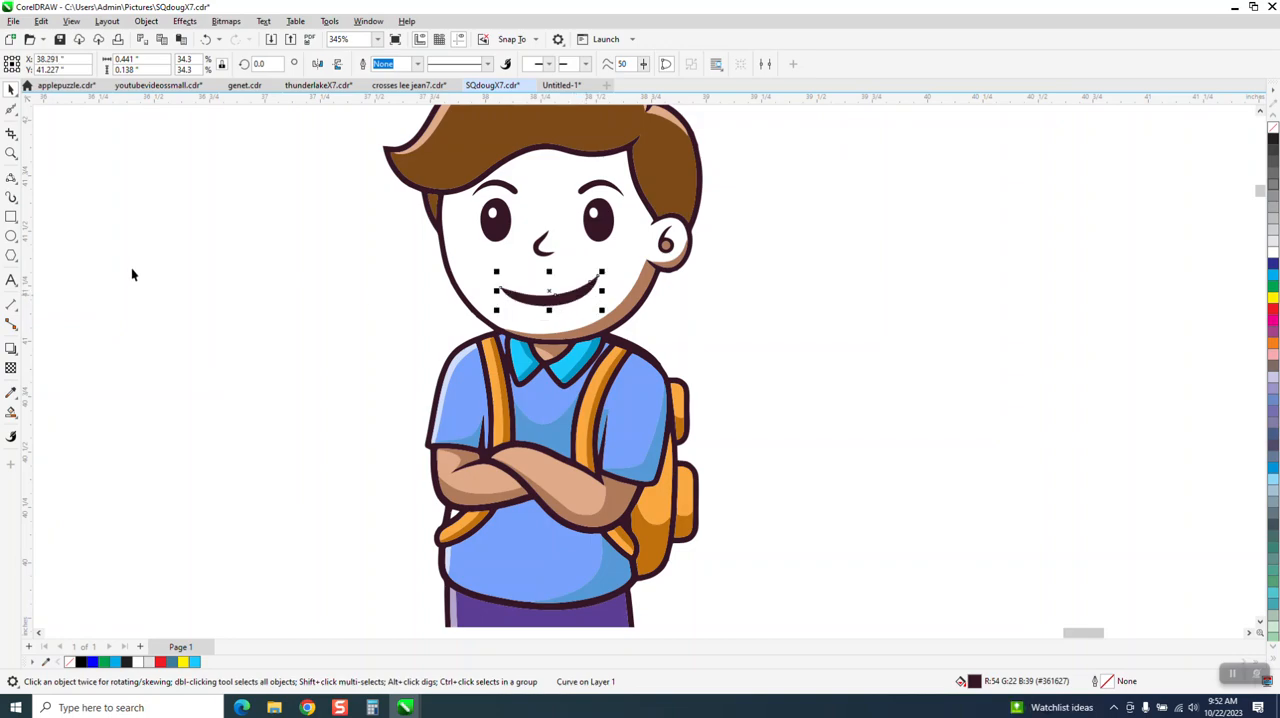
Step: Smart Fill the boy's white face and ear with the skin colour #DFAA88 sampled from his forearm
{"action": "left_click", "coordinate": [16, 413]}
{"action": "left_click", "coordinate": [150, 64]}
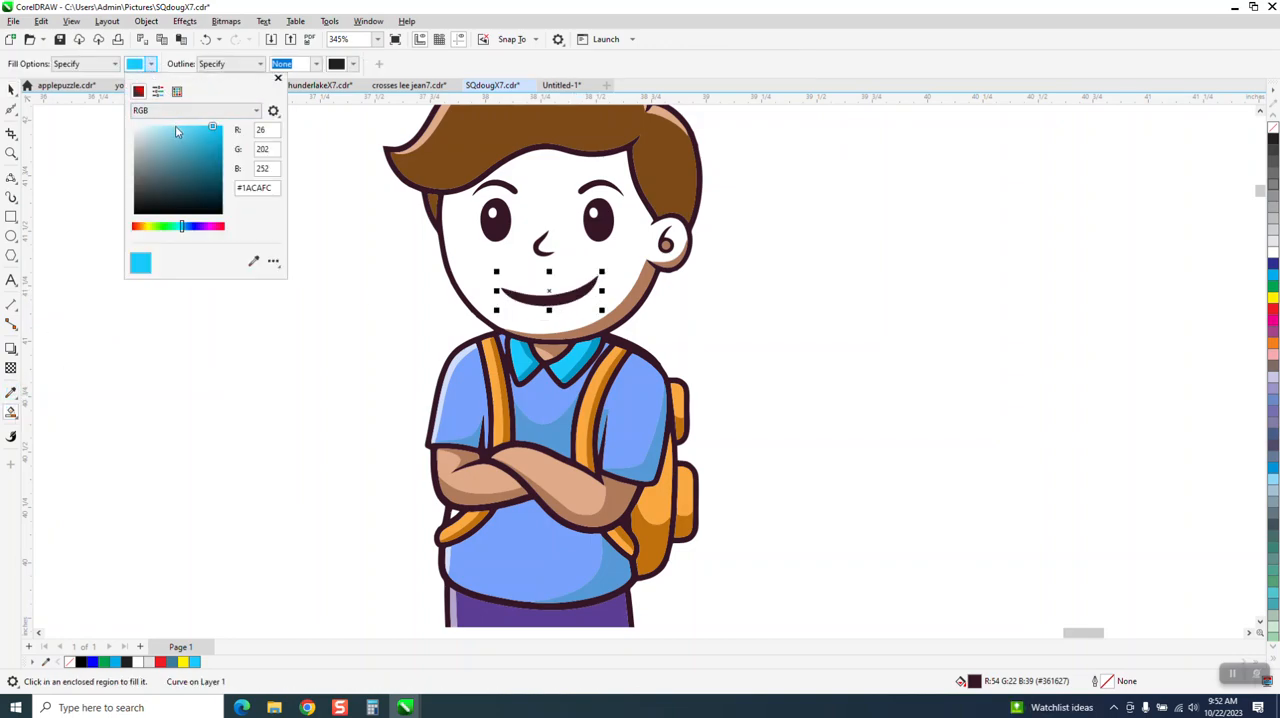
{"action": "left_click", "coordinate": [253, 263]}
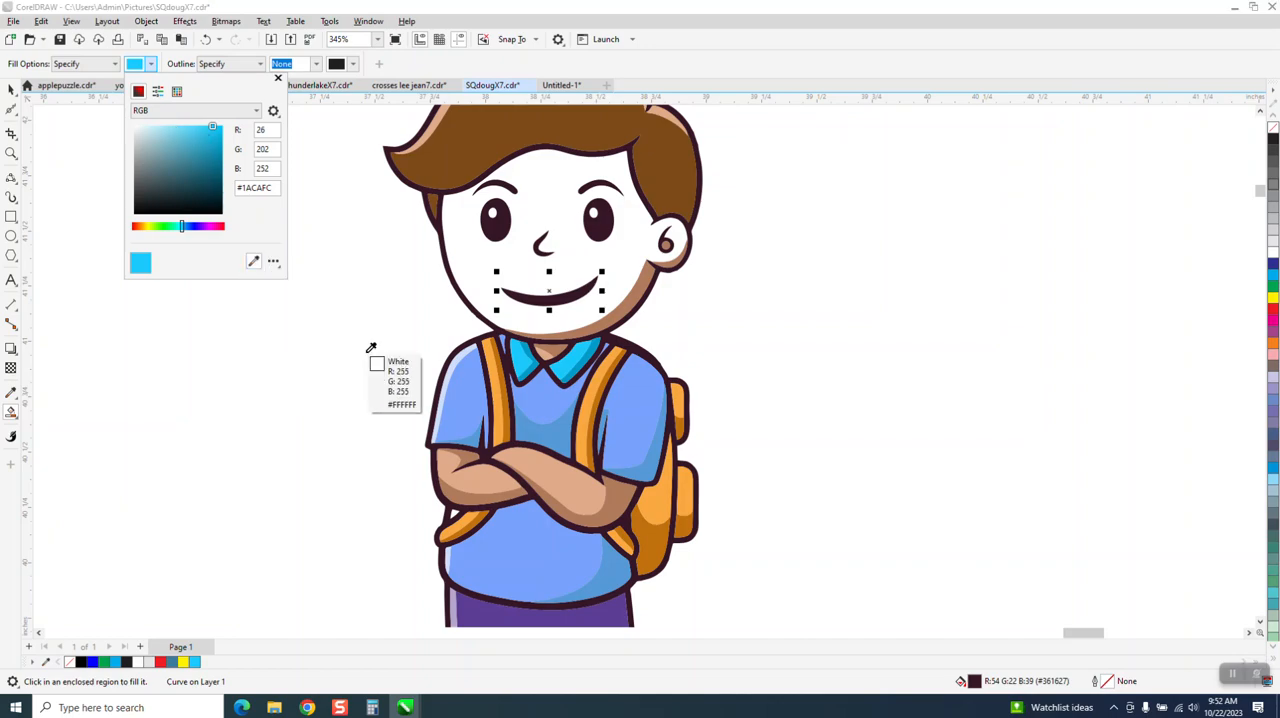
{"action": "left_click", "coordinate": [583, 487]}
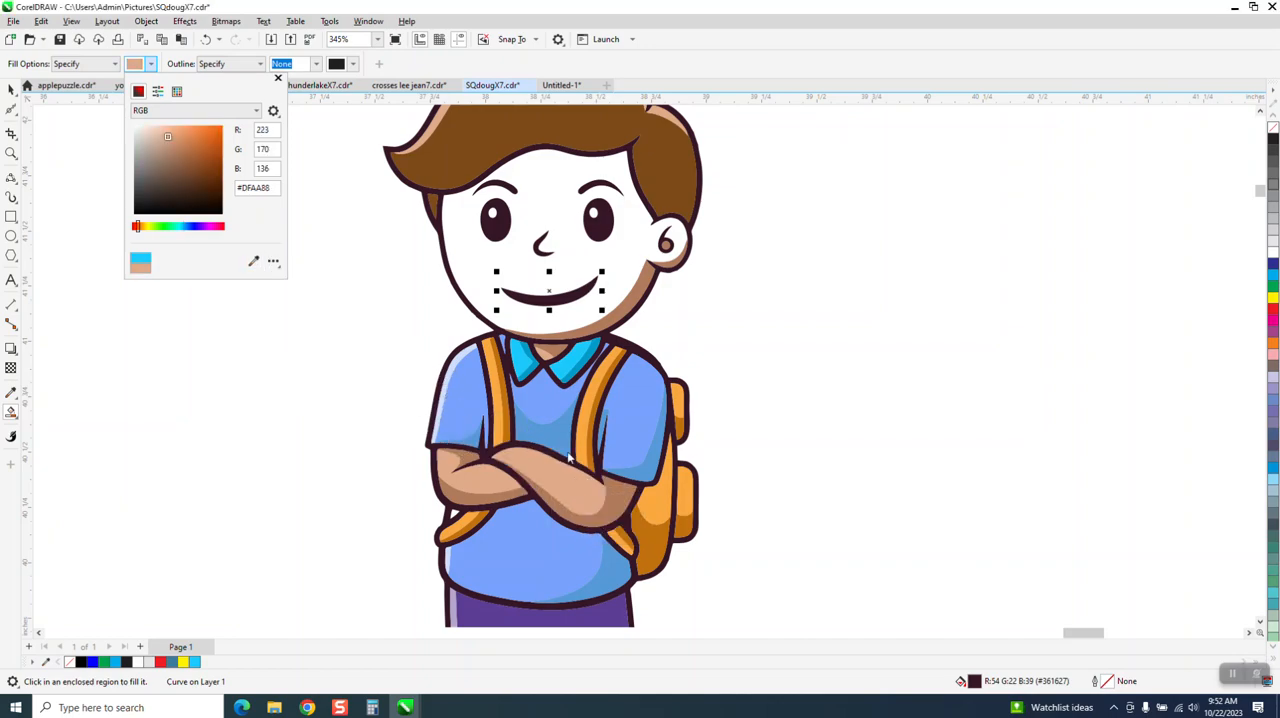
{"action": "left_click", "coordinate": [573, 273]}
{"action": "left_click", "coordinate": [571, 268]}
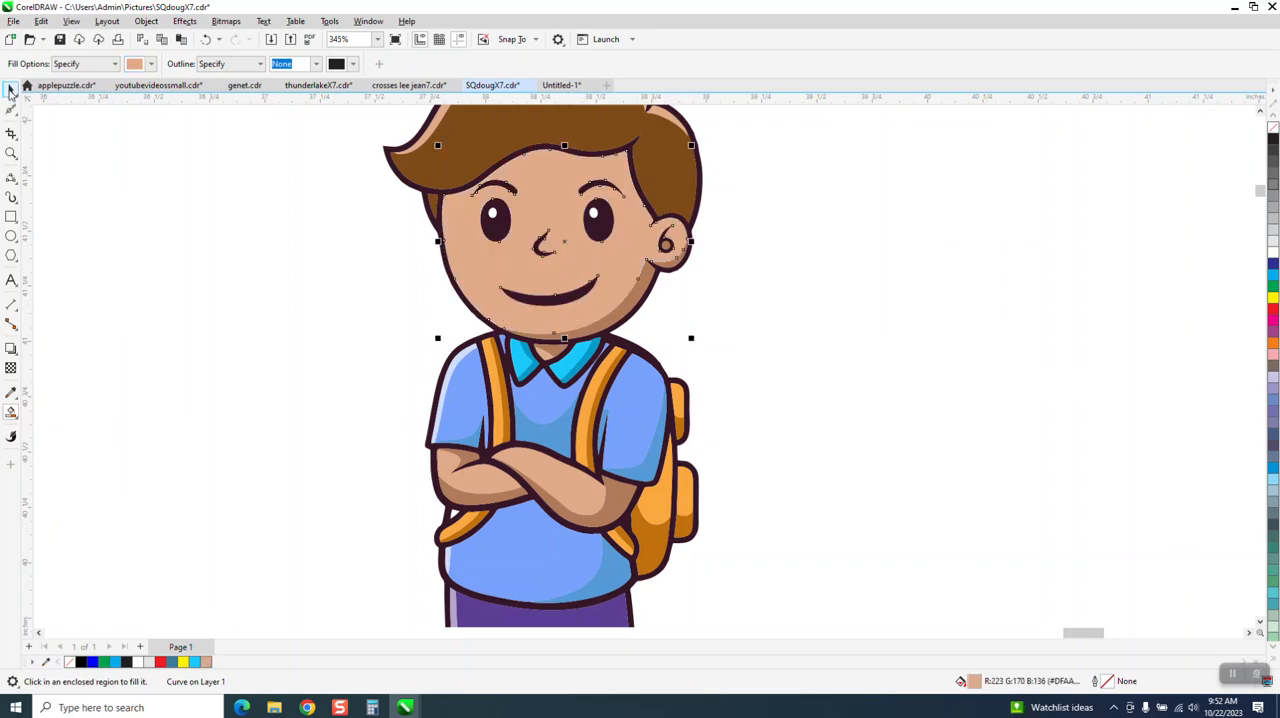
Step: Smooth the jagged bump on the dark outline of the boy's lower jaw by deleting its four clustered nodes
{"action": "left_click", "coordinate": [11, 90]}
{"action": "left_click", "coordinate": [11, 153]}
{"action": "left_click_drag", "start_coordinate": [439, 270], "coordinate": [740, 576]}
{"action": "right_click", "coordinate": [522, 320]}
{"action": "scroll", "coordinate": [317, 318], "scroll_direction": "down", "scroll_amount": 1}
{"action": "left_click", "coordinate": [11, 109]}
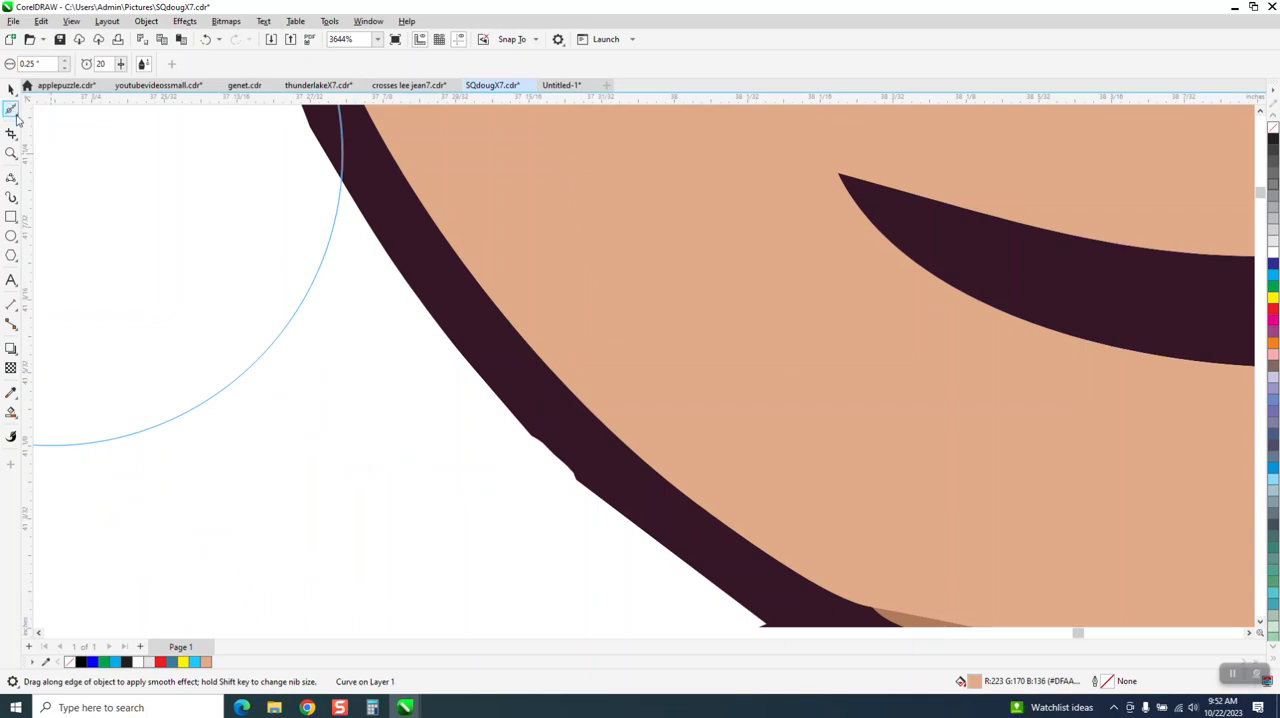
{"action": "left_click", "coordinate": [13, 111]}
{"action": "left_click", "coordinate": [45, 106]}
{"action": "left_click", "coordinate": [580, 490]}
{"action": "left_click_drag", "start_coordinate": [514, 422], "coordinate": [592, 518]}
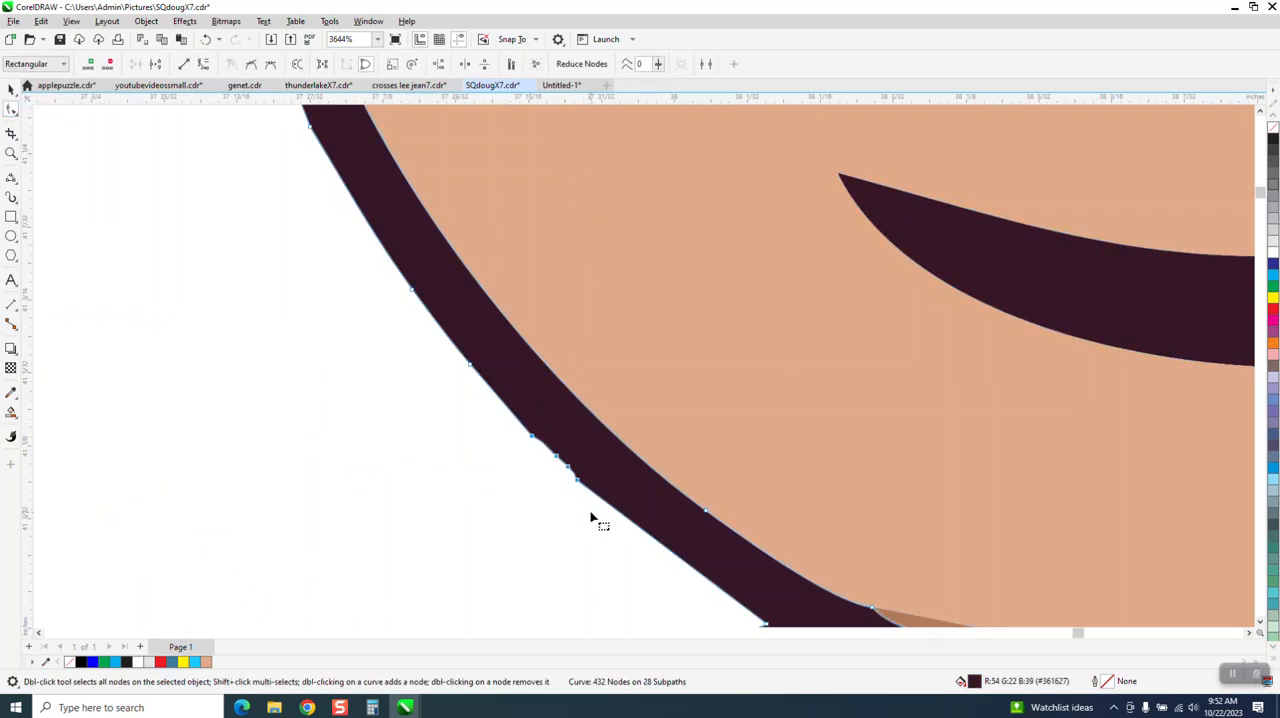
{"action": "key", "text": "Delete"}
Step: Examine the repaired boy as a whole, and inspect the hair-tip edge pixels on the blue-background bitmap with yellow trousers
{"action": "scroll", "coordinate": [552, 470], "scroll_direction": "down", "scroll_amount": 1}
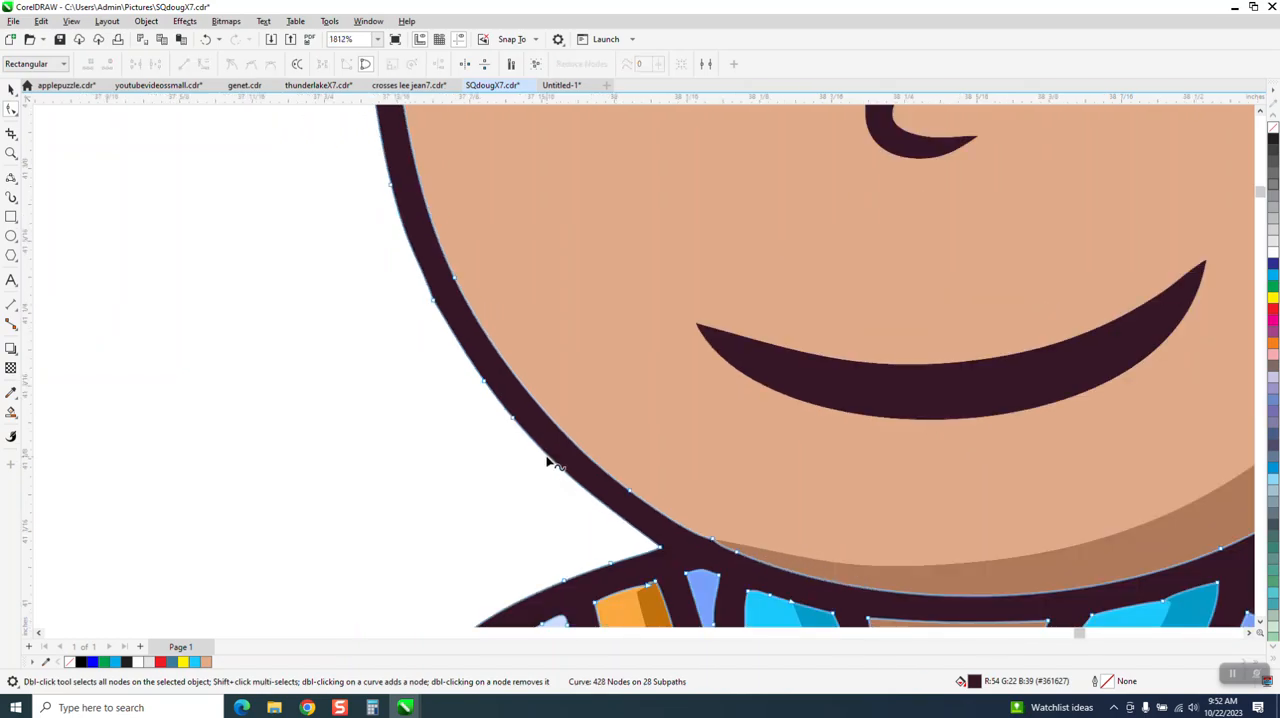
{"action": "scroll", "coordinate": [548, 461], "scroll_direction": "down", "scroll_amount": 4}
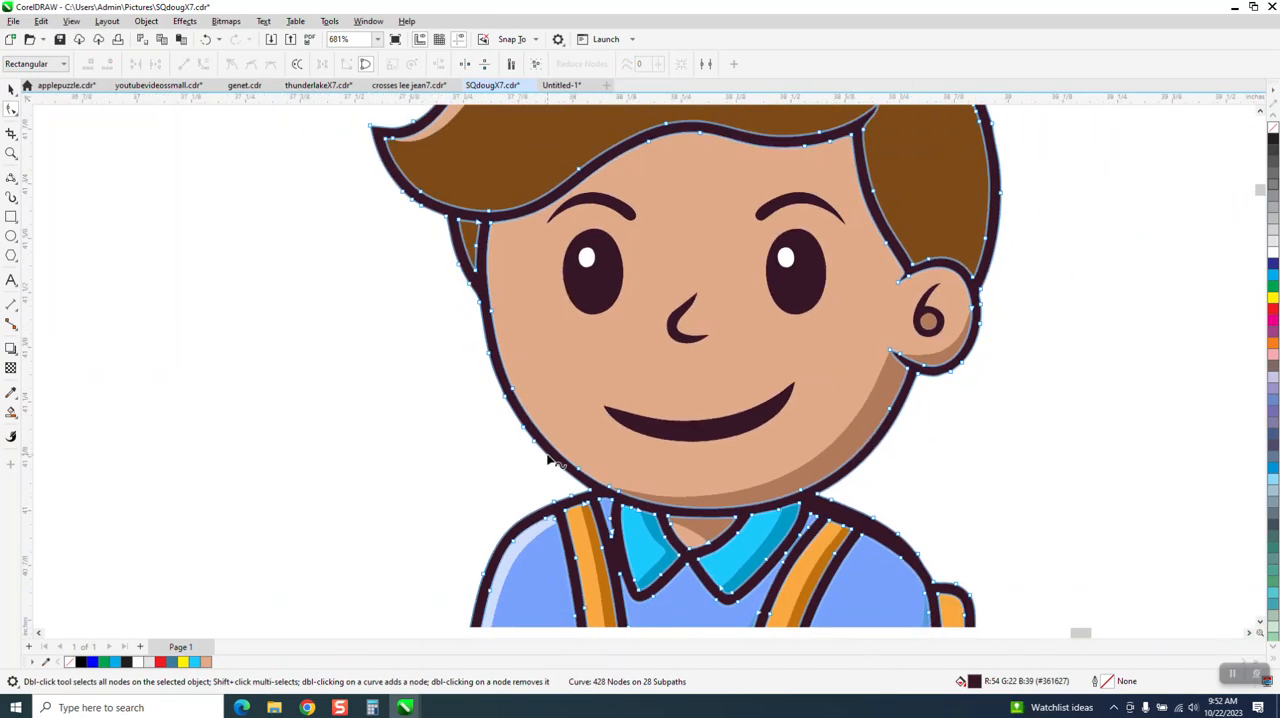
{"action": "scroll", "coordinate": [548, 461], "scroll_direction": "down", "scroll_amount": 5}
{"action": "scroll", "coordinate": [583, 440], "scroll_direction": "down", "scroll_amount": 1}
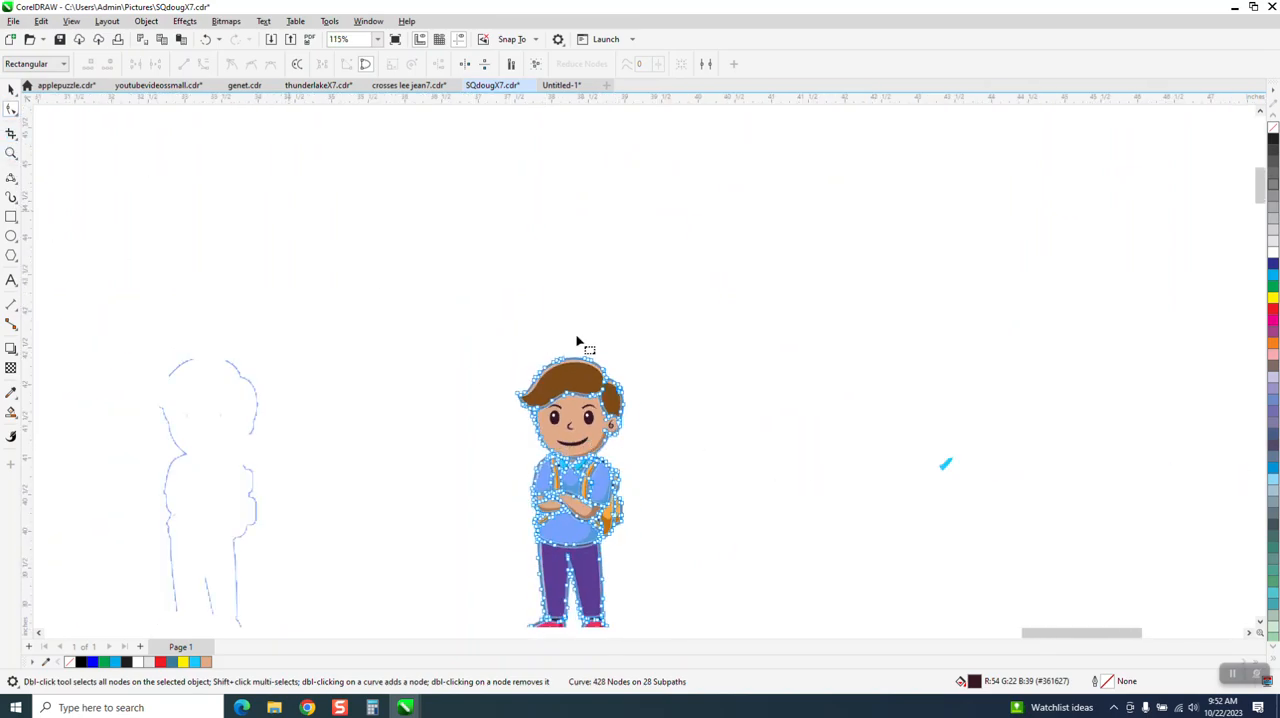
{"action": "scroll", "coordinate": [331, 347], "scroll_direction": "down", "scroll_amount": 1}
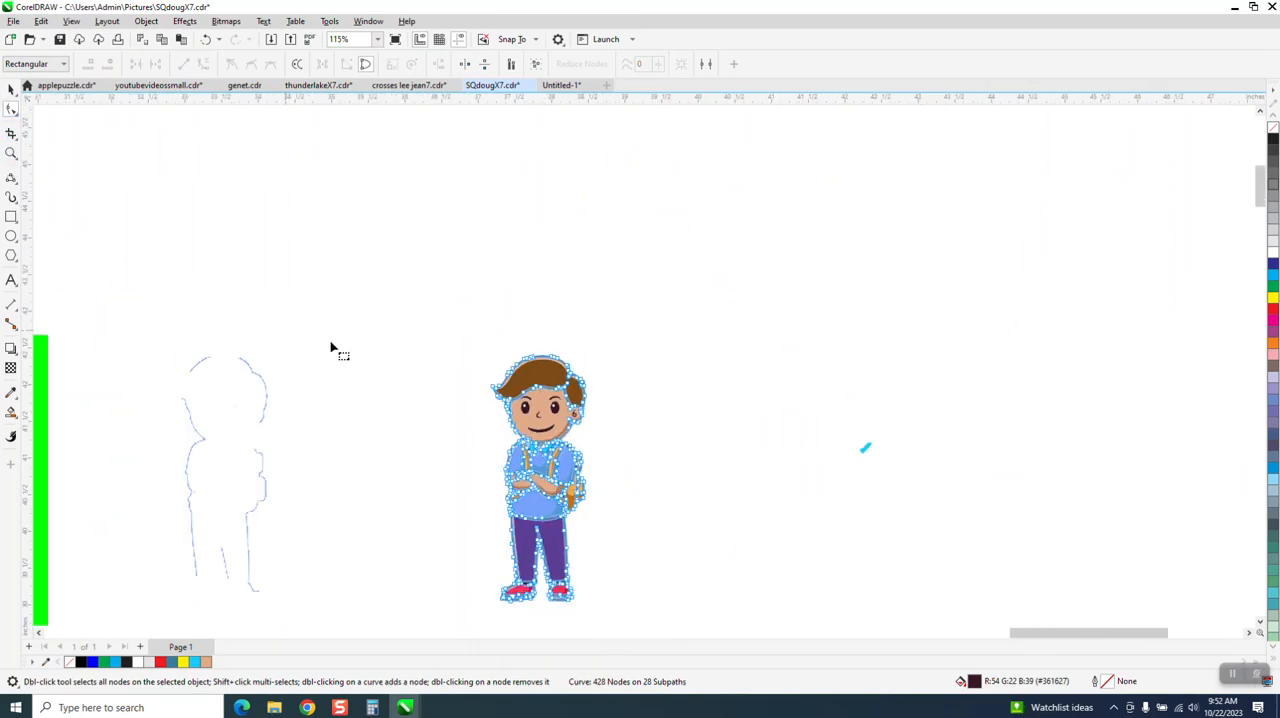
{"action": "scroll", "coordinate": [331, 347], "scroll_direction": "down", "scroll_amount": 4}
{"action": "left_click", "coordinate": [12, 153]}
{"action": "scroll", "coordinate": [314, 305], "scroll_direction": "down", "scroll_amount": 2}
{"action": "left_click_drag", "start_coordinate": [154, 312], "coordinate": [309, 446]}
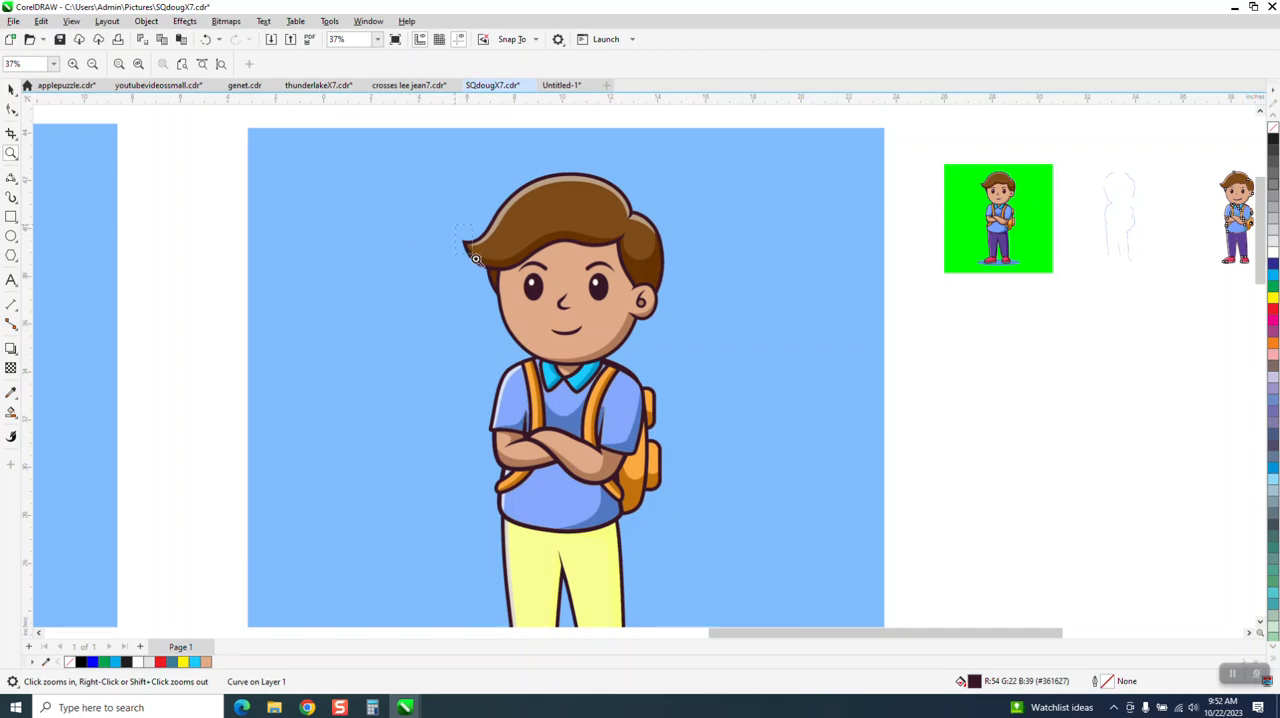
{"action": "left_click_drag", "start_coordinate": [476, 259], "coordinate": [511, 283]}
{"action": "left_click_drag", "start_coordinate": [430, 227], "coordinate": [600, 322]}
{"action": "scroll", "coordinate": [445, 299], "scroll_direction": "down", "scroll_amount": 1}
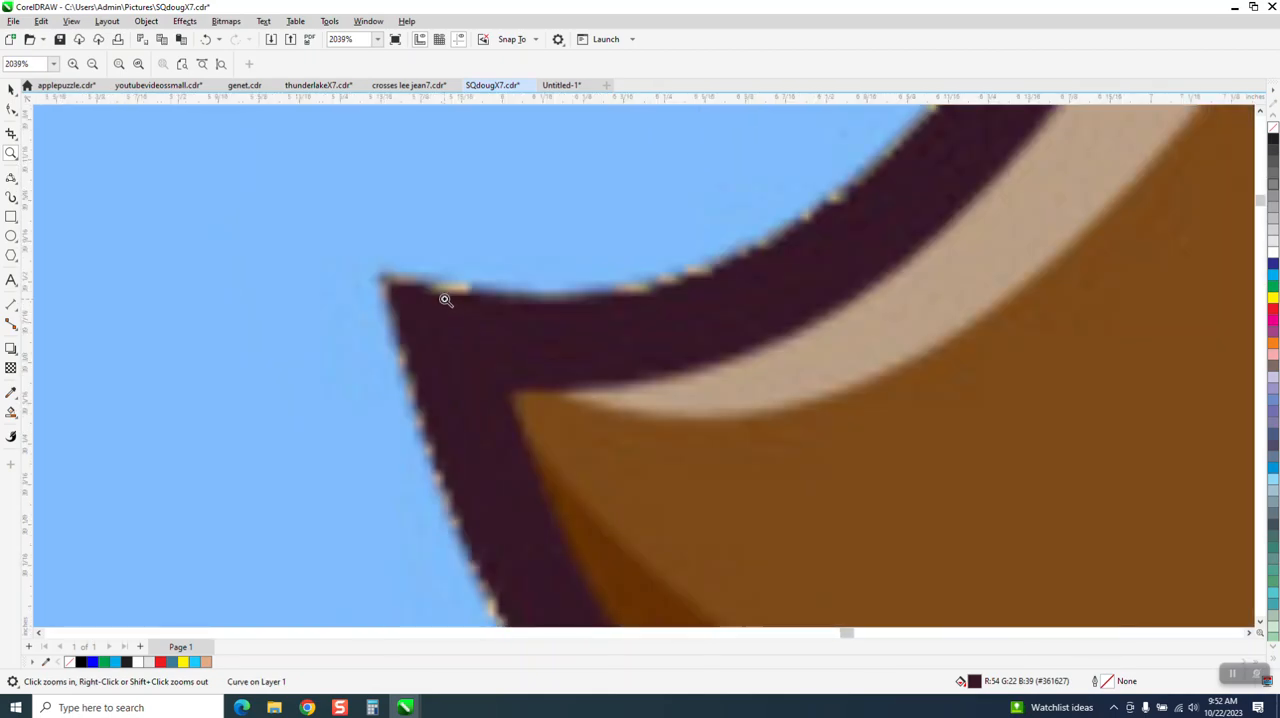
{"action": "scroll", "coordinate": [445, 299], "scroll_direction": "down", "scroll_amount": 2}
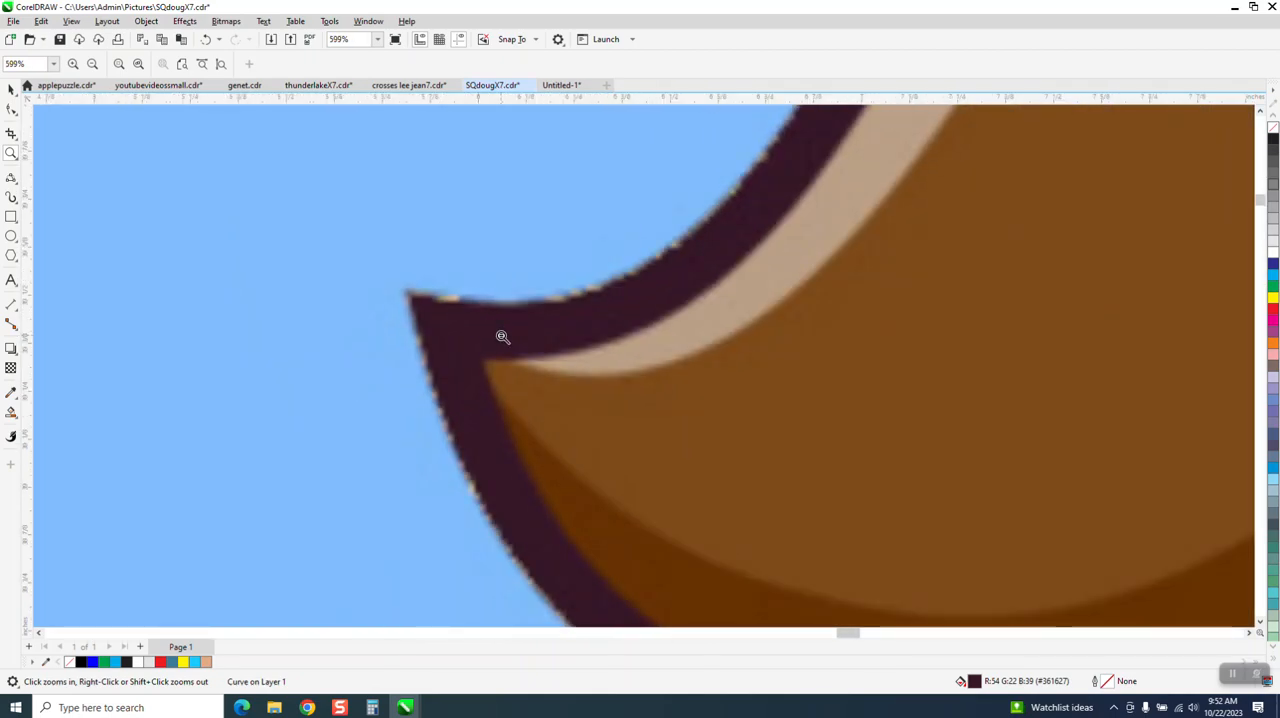